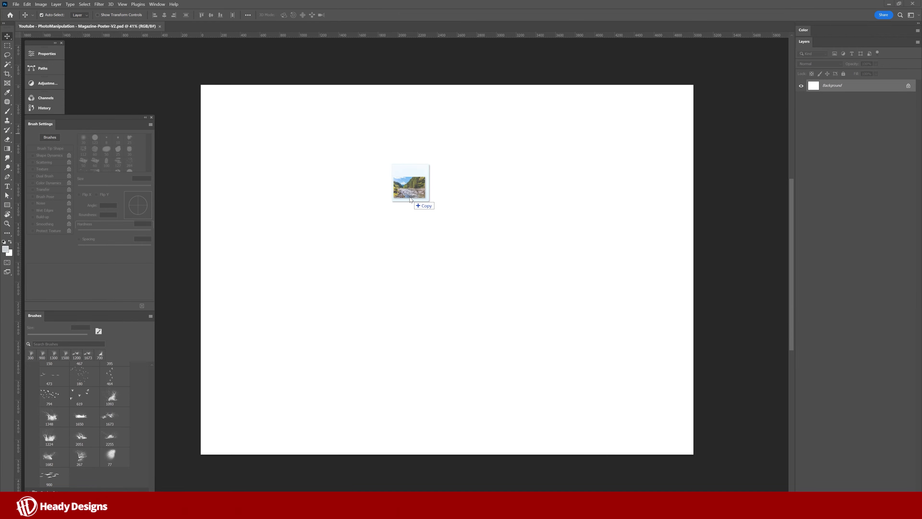
Place the river photo enlarged to fill, flip it horizontally, and nudge it down-left
drag(412, 187, 445, 218)
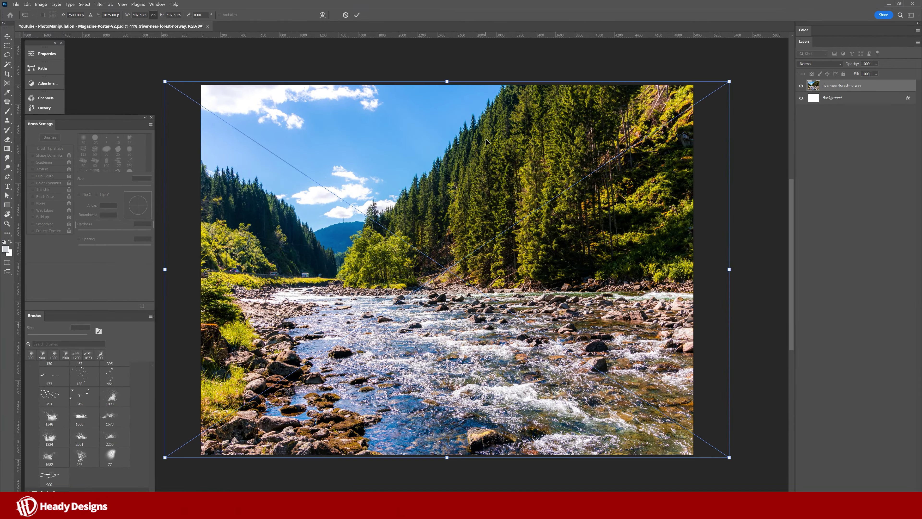
right_click(471, 226)
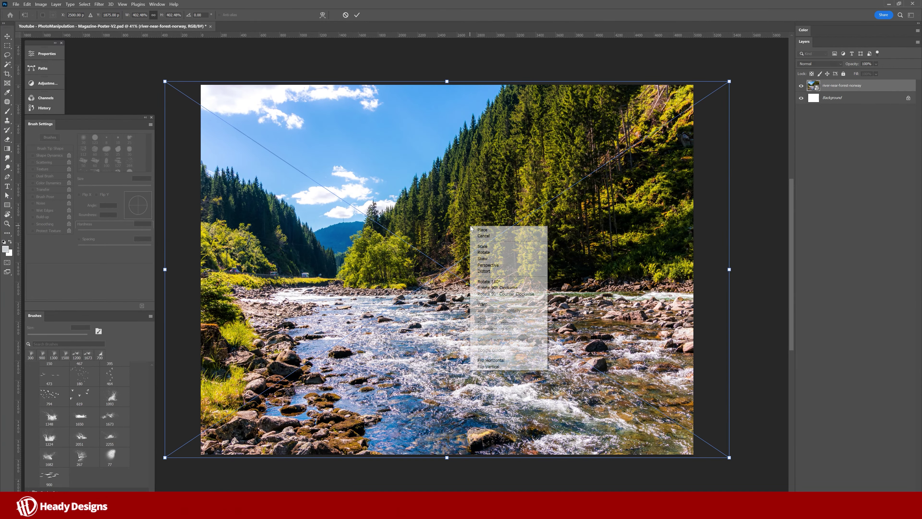
click(494, 357)
key(Return)
drag(559, 206, 481, 198)
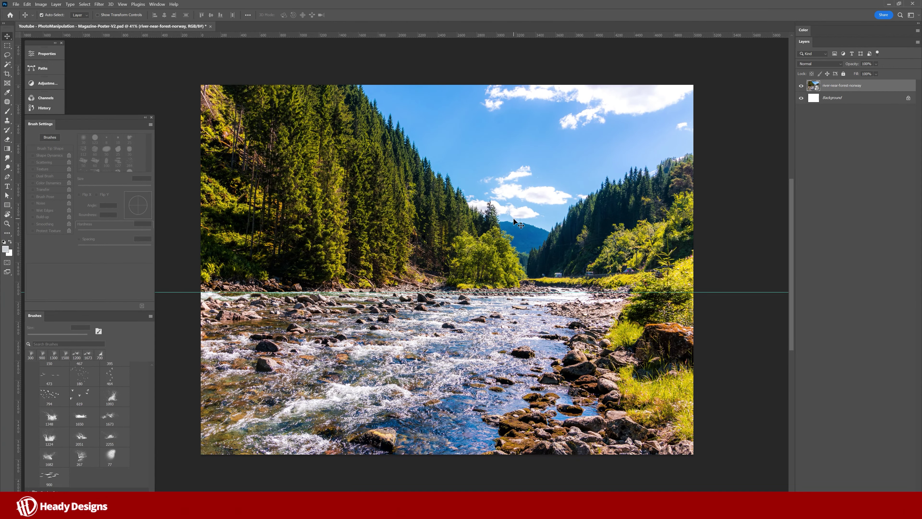
Place the Jeep photo enlarged and flip it horizontally
key(m)
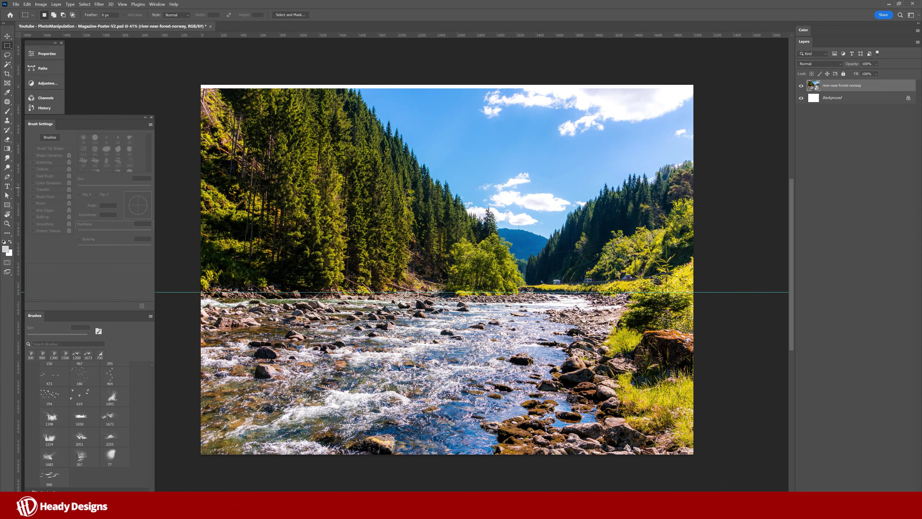
drag(443, 222, 446, 225)
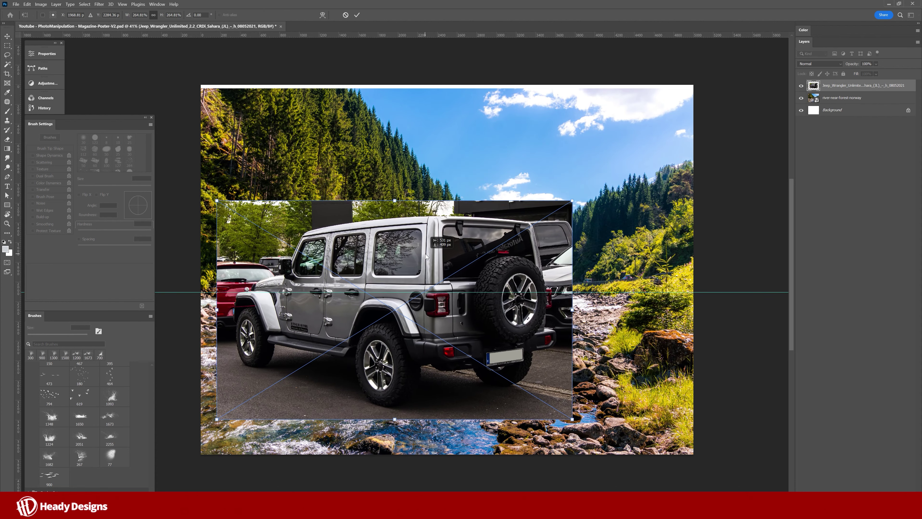
right_click(450, 265)
click(483, 392)
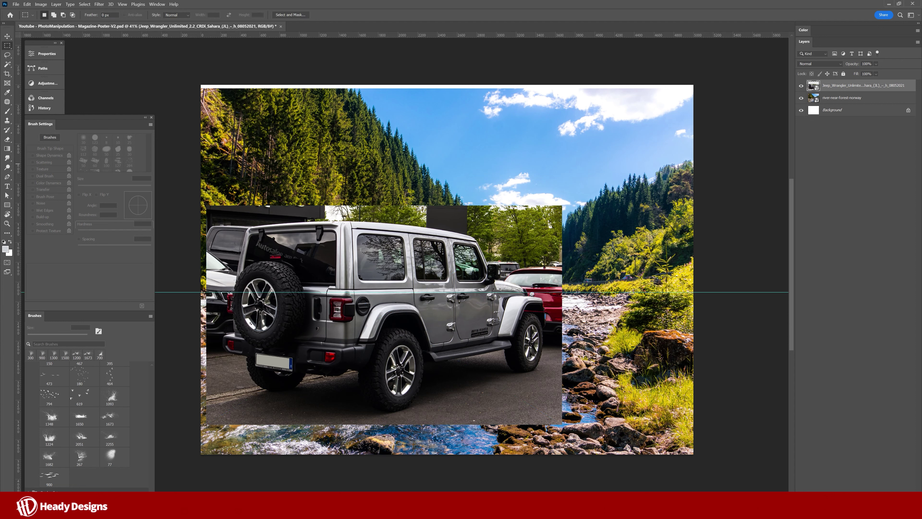
Add the bear shrunk to the right of the Jeep, then shift the Jeep left and down
drag(659, 132, 552, 189)
drag(485, 234, 573, 264)
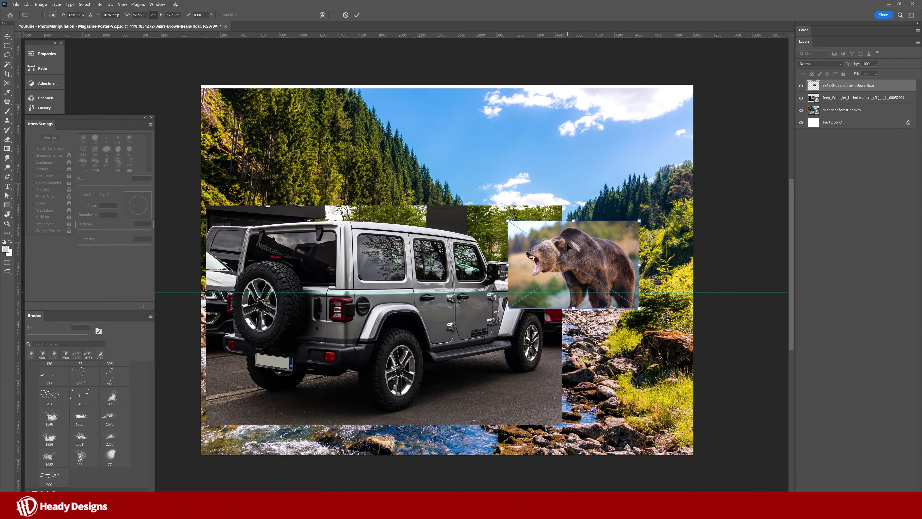
key(Return)
key(v)
drag(399, 291, 385, 300)
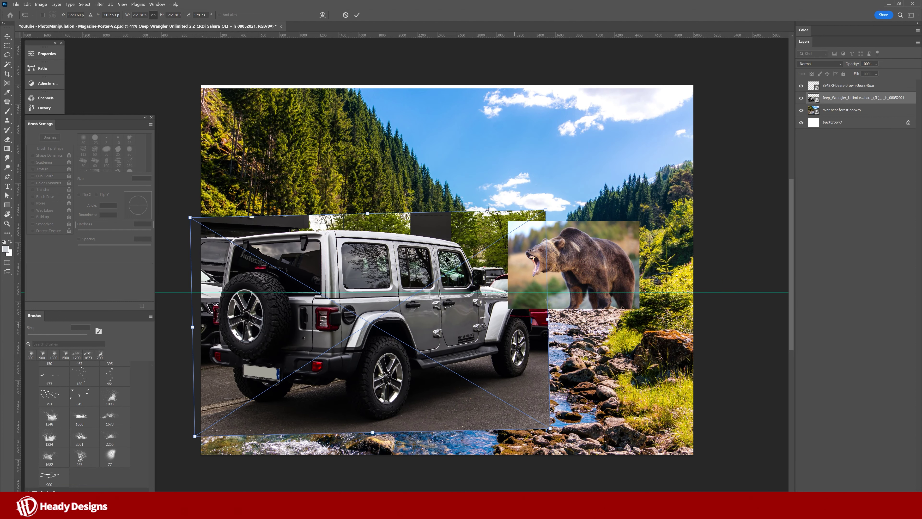
Mask the river-near-forest-norway layer to keep only the area below the horizon
click(586, 170)
key(m)
drag(201, 292, 694, 456)
click(854, 486)
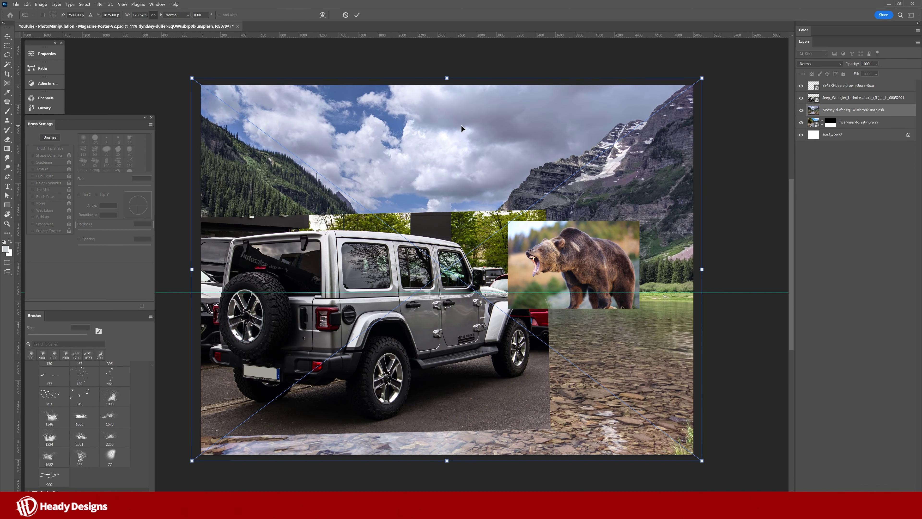
Mask out the mountain photo's sky with an inverted quick-selection mask, keeping the mountains
key(Return)
key(w)
key(ctrl+d)
key(shift+w)
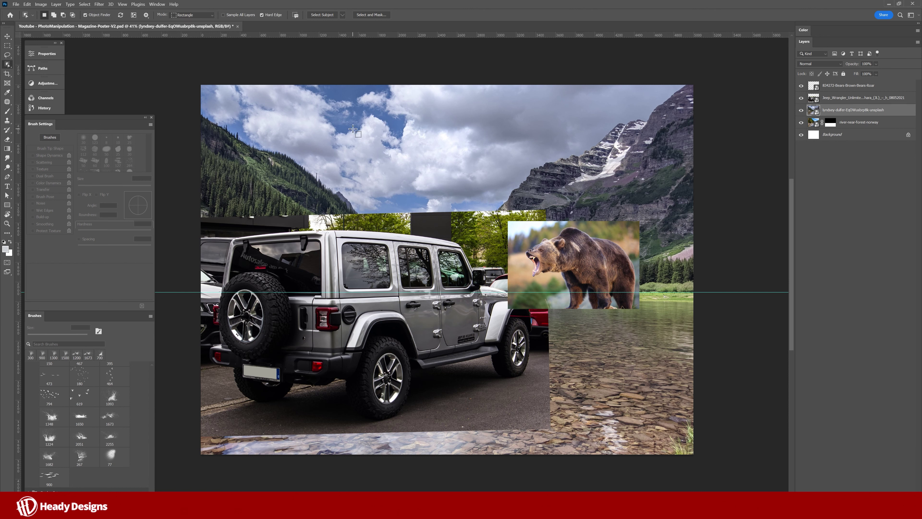
drag(348, 116, 617, 122)
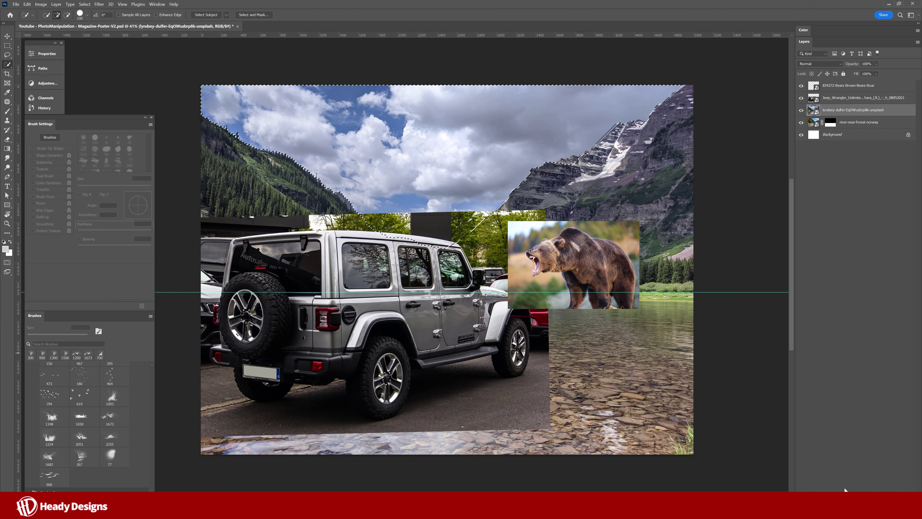
click(854, 486)
key(ctrl+i)
Place the cloudy sky photo lower in the layer stack, positioned behind the mountains
key(v)
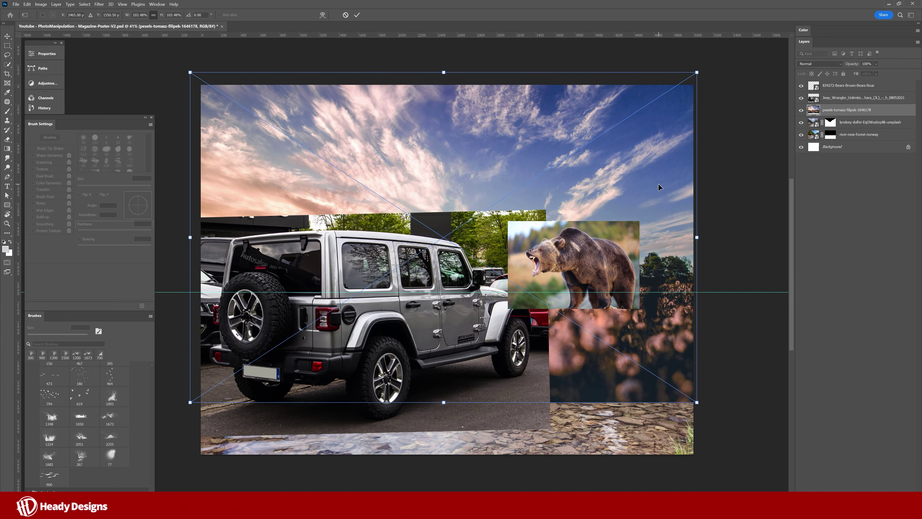
key(Return)
drag(846, 109, 851, 139)
key(ctrl+t)
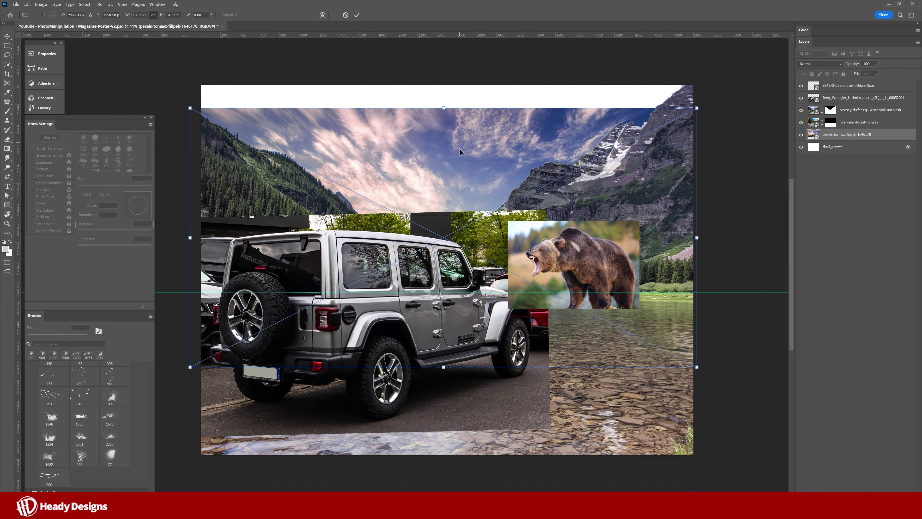
drag(458, 120, 457, 134)
key(Return)
Move the mountain layer below the river layer and shift the bear up-left
key(m)
key(alt+bracketright)
key(alt+bracketright)
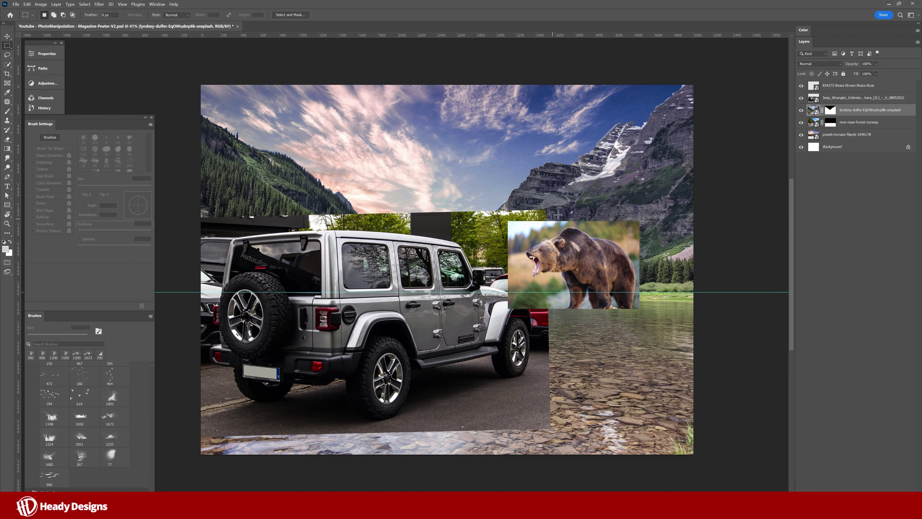
drag(863, 114, 863, 125)
key(v)
drag(574, 265, 562, 257)
click(305, 241)
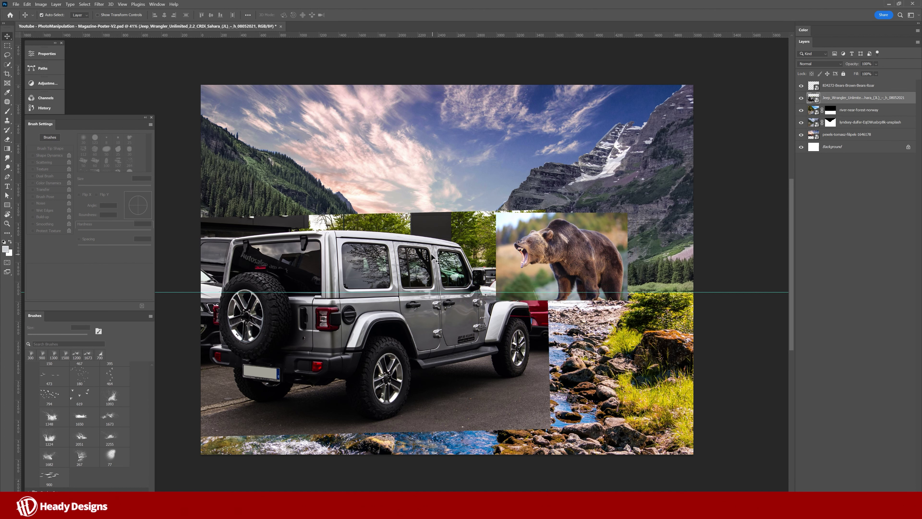
Cut the Jeep and the bear out of their backgrounds with layer masks
key(w)
key(shift+w)
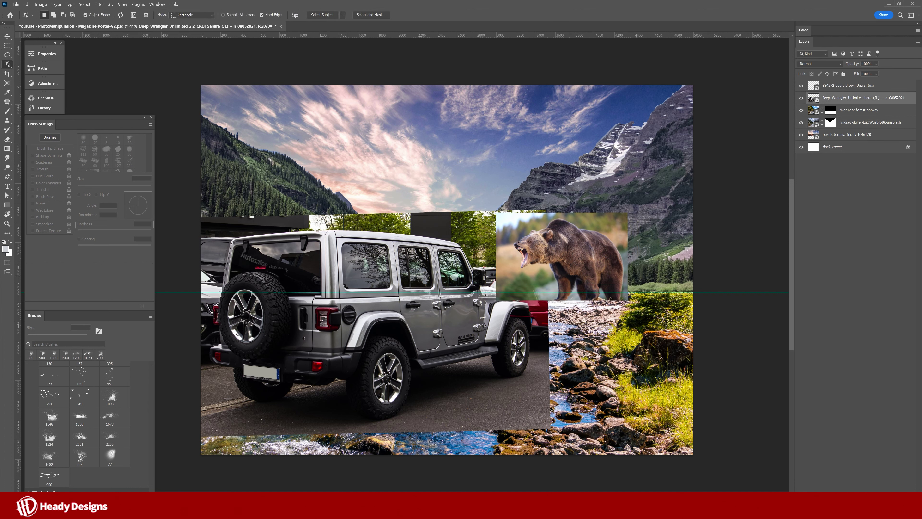
key(ctrl+shift+m)
key(alt+bracketright)
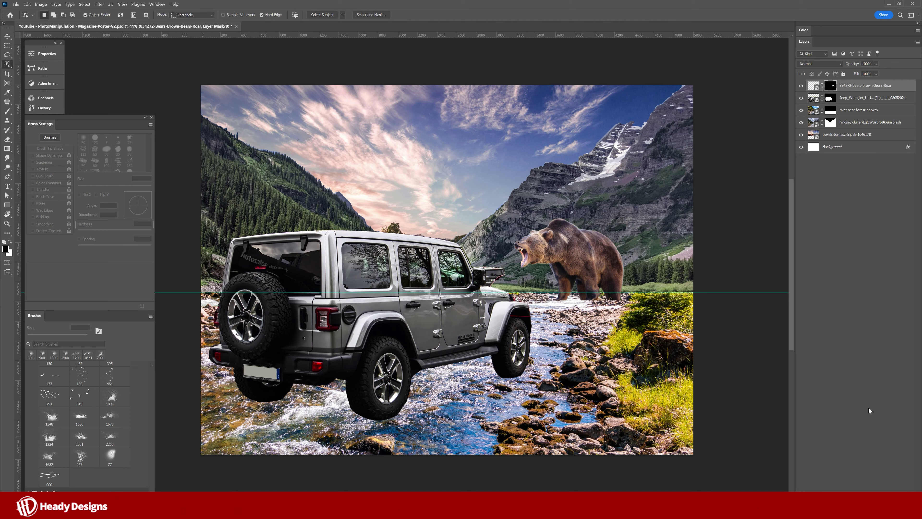
click(577, 242)
key(ctrl+shift+m)
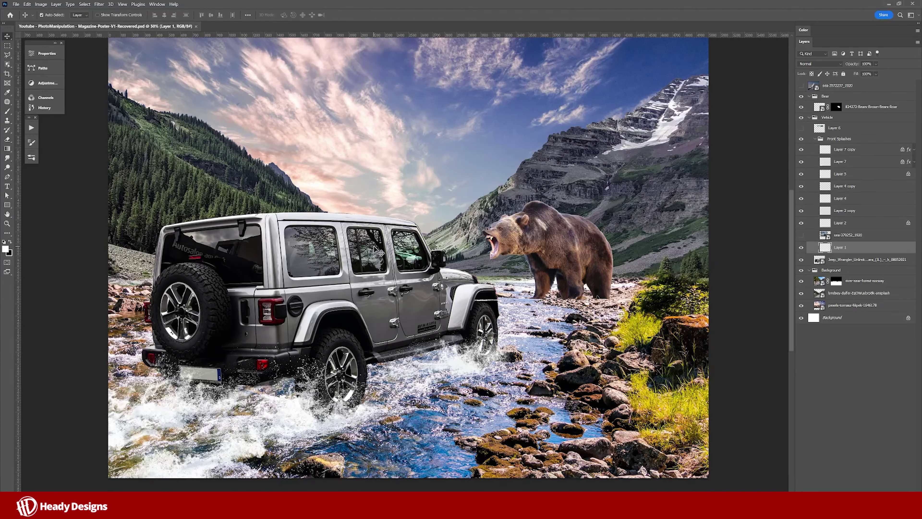
Zoom in on the Jeep and trace its rear window with a Pen path
click(374, 249)
key(z)
drag(233, 242, 324, 241)
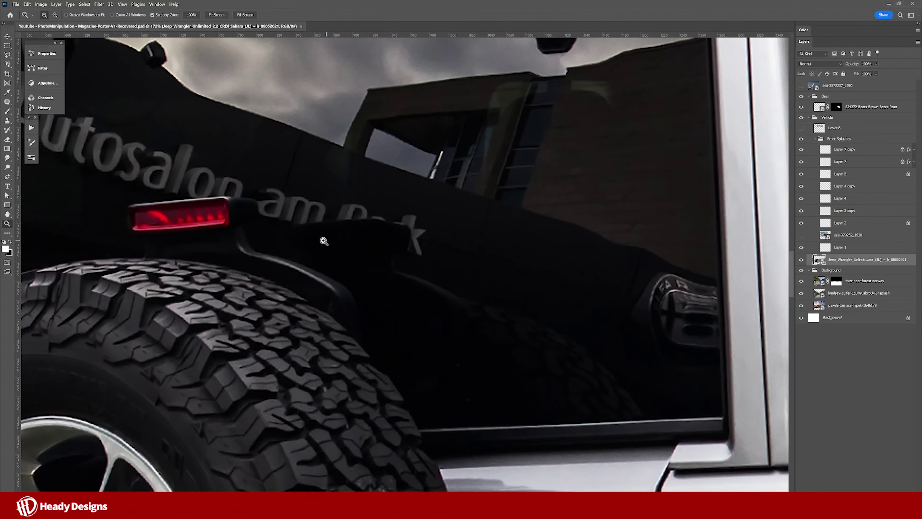
drag(474, 390, 428, 390)
key(p)
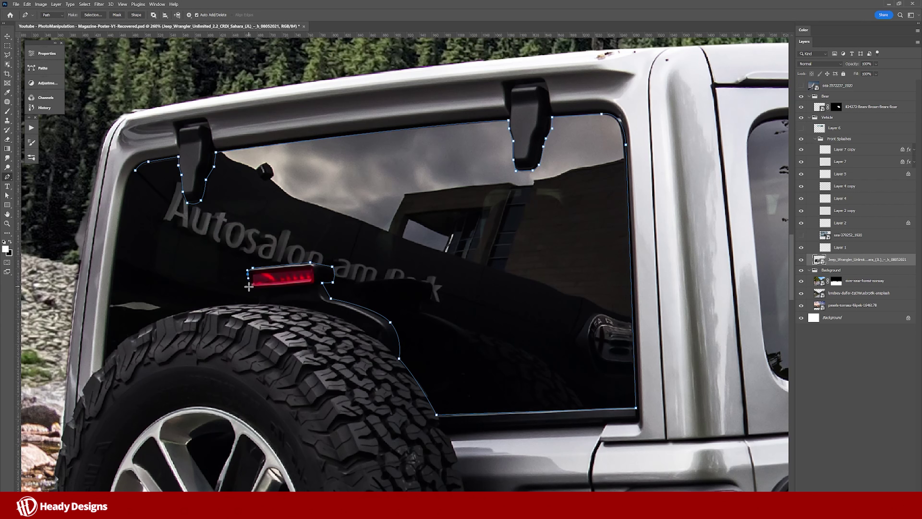
drag(103, 361, 32, 433)
Turn the window path into a selection and fill it black on a new layer
key(ctrl+Return)
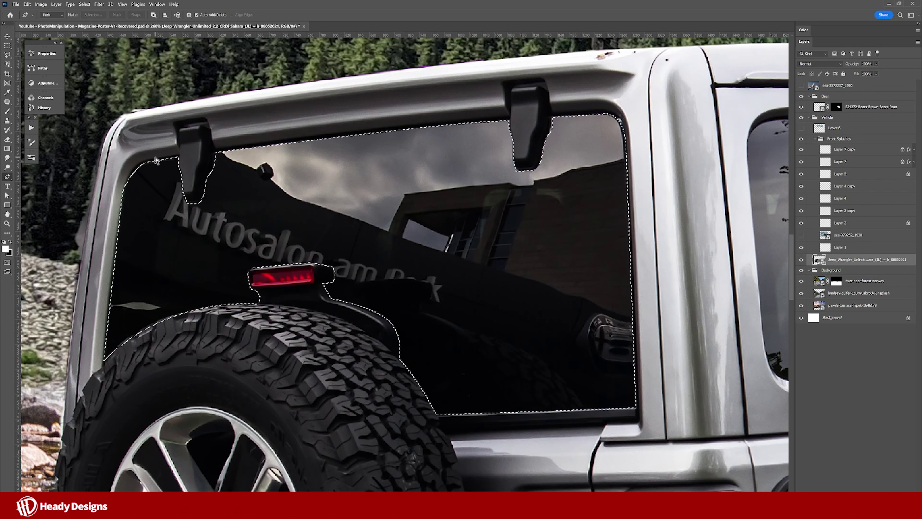
key(ctrl+shift+alt+n)
key(alt+BackSpace)
key(ctrl+BackSpace)
key(ctrl+d)
key(v)
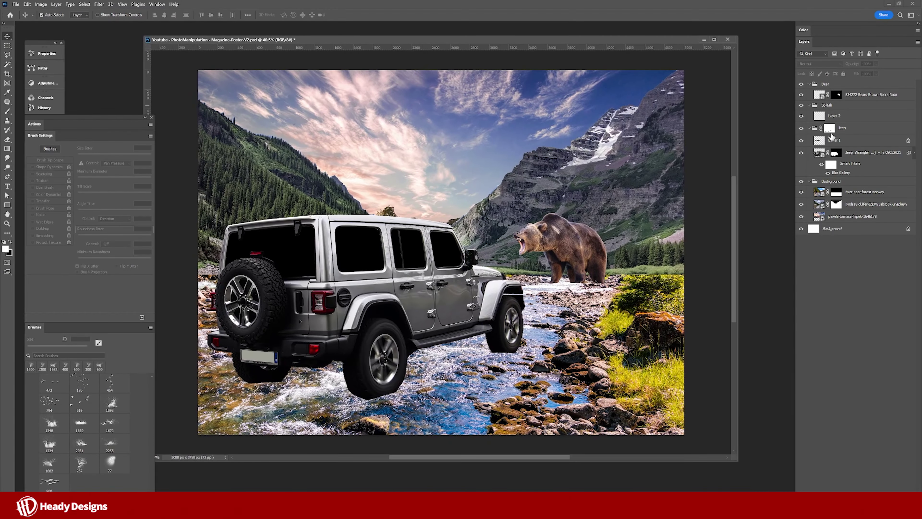
On Splash Layer 2, stamp 400 px splash brush 267 under the wheels and spare tire, plus brush 1093 splashes
click(834, 116)
click(370, 377)
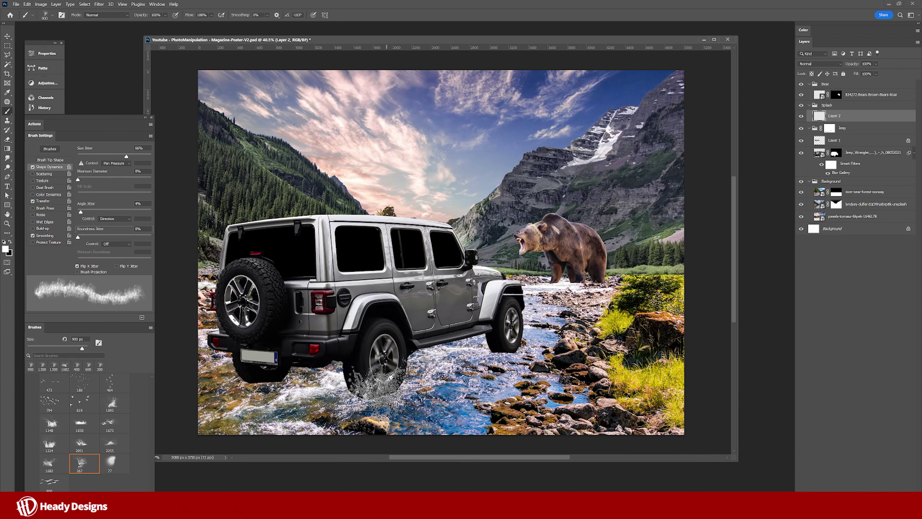
key(bracketleft)
key(bracketleft)
key(bracketleft)
click(370, 394)
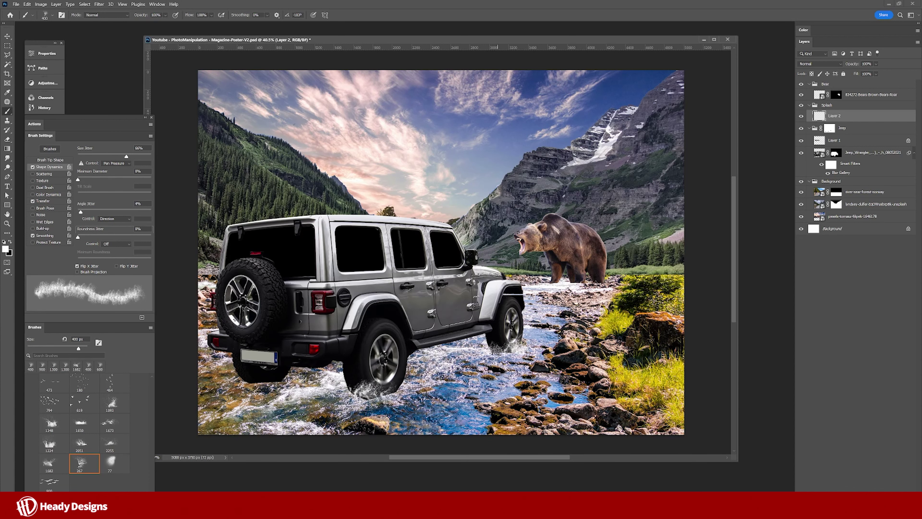
click(482, 352)
click(262, 380)
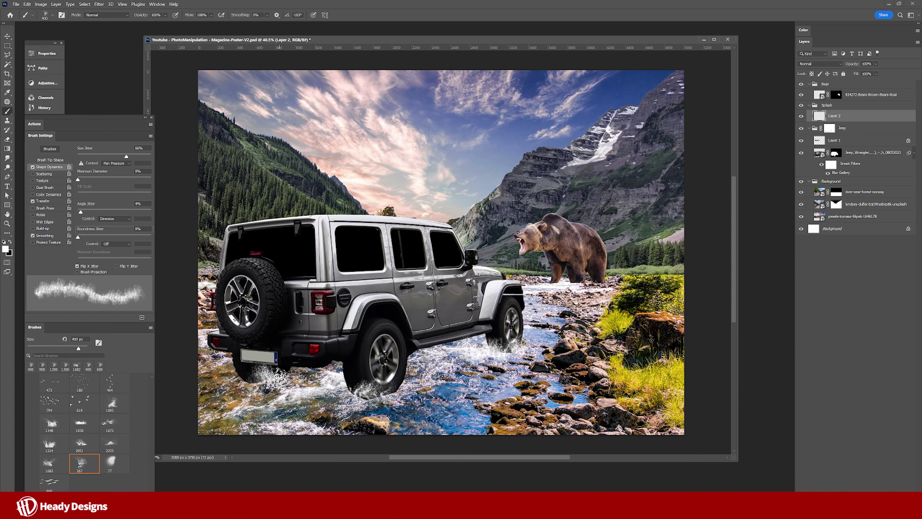
click(254, 376)
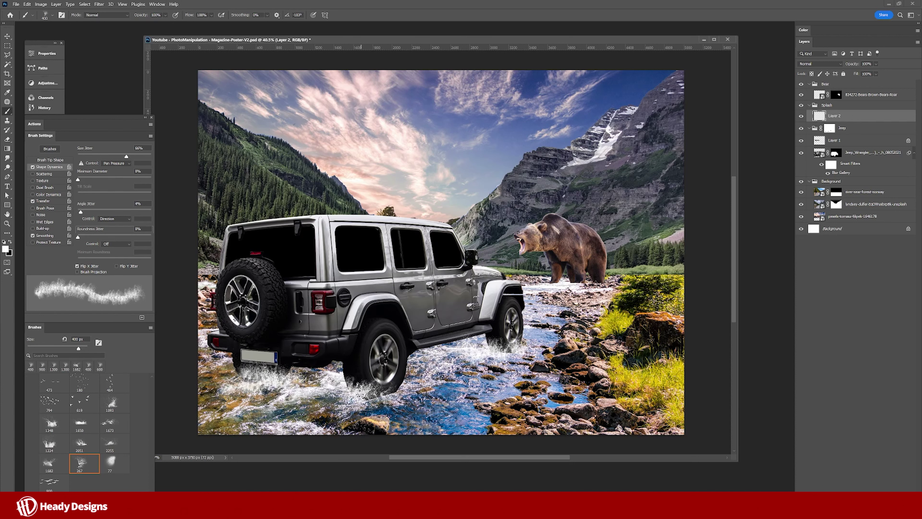
click(114, 401)
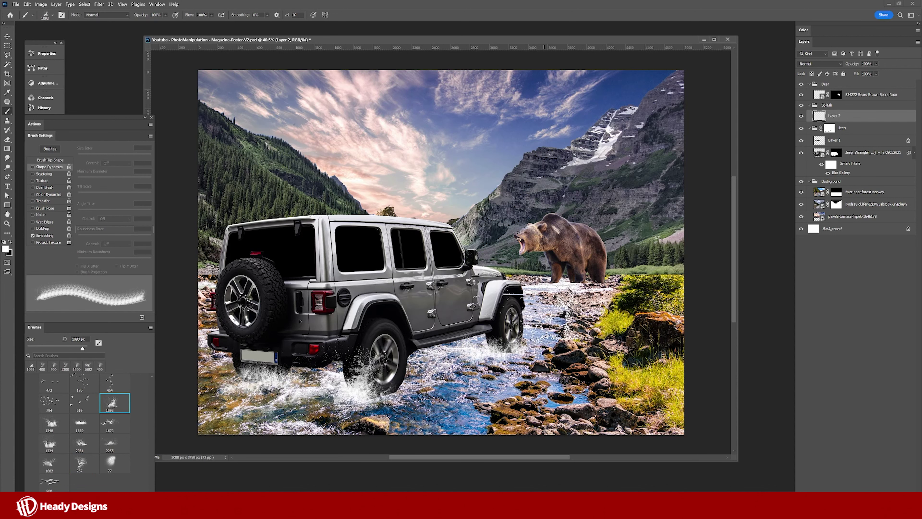
click(503, 332)
On a new layer, stamp 700–800 px splashes over the rear bumper and front wheels
key(ctrl+shift+n)
key(Return)
key(bracketright)
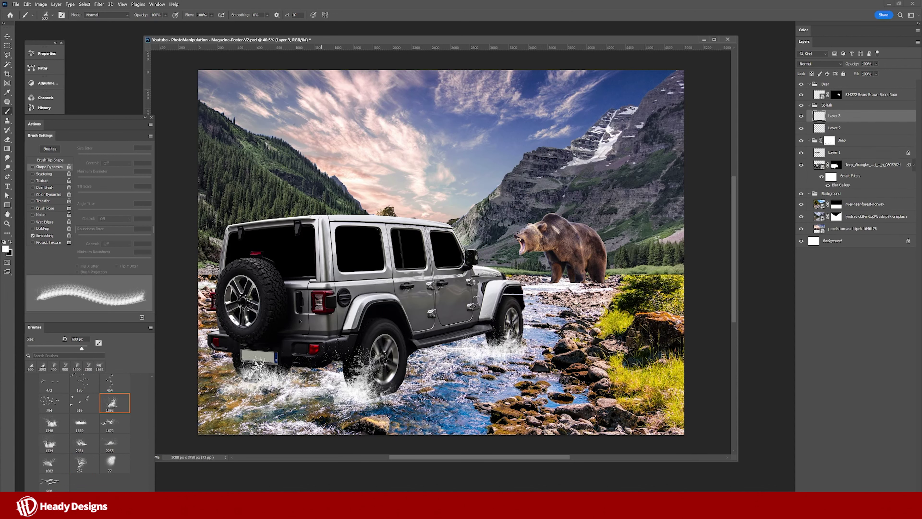
click(261, 362)
key(bracketright)
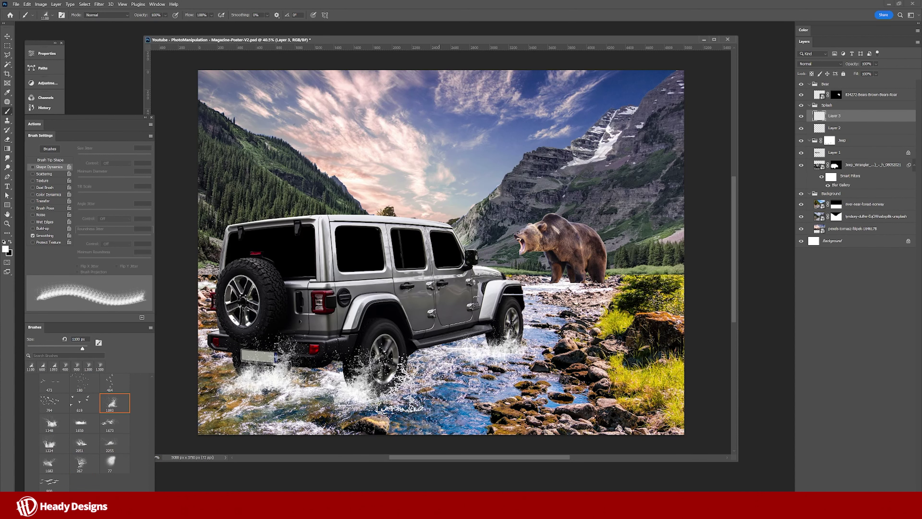
click(400, 385)
click(515, 334)
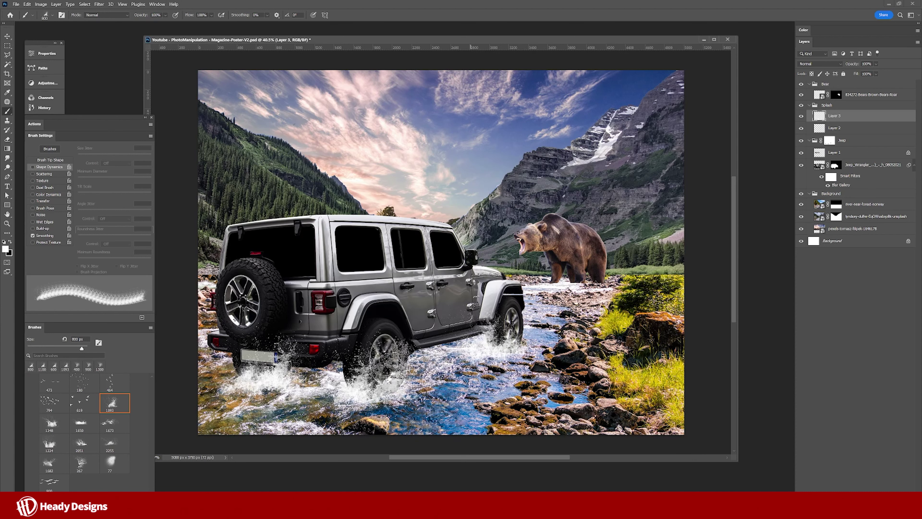
Add splashes with brush 1673 at 1300 px and 2051, then set brush 1682 to 600 px
click(113, 422)
click(508, 311)
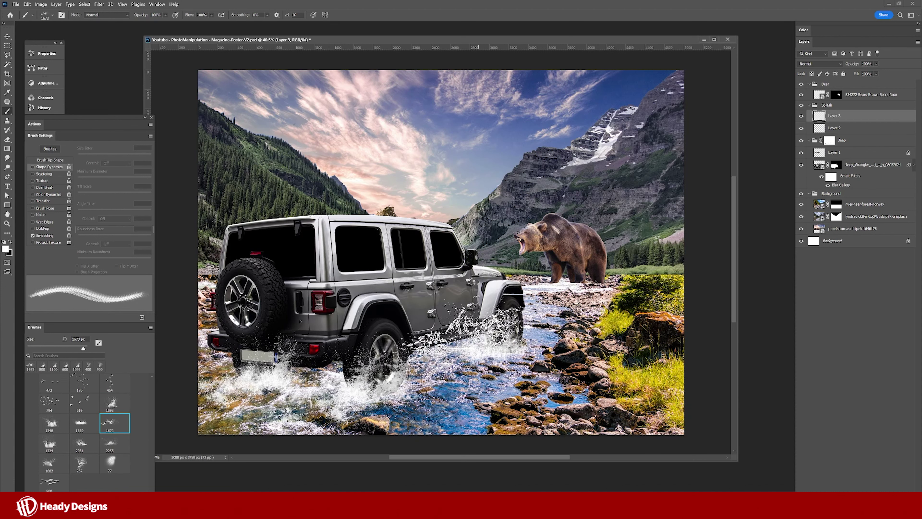
key(bracketleft)
key(bracketleft)
key(bracketleft)
click(475, 336)
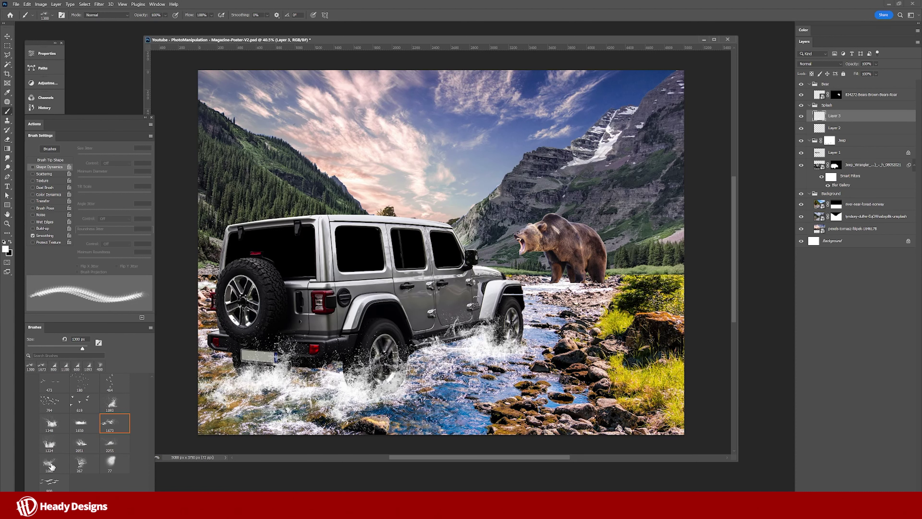
click(80, 442)
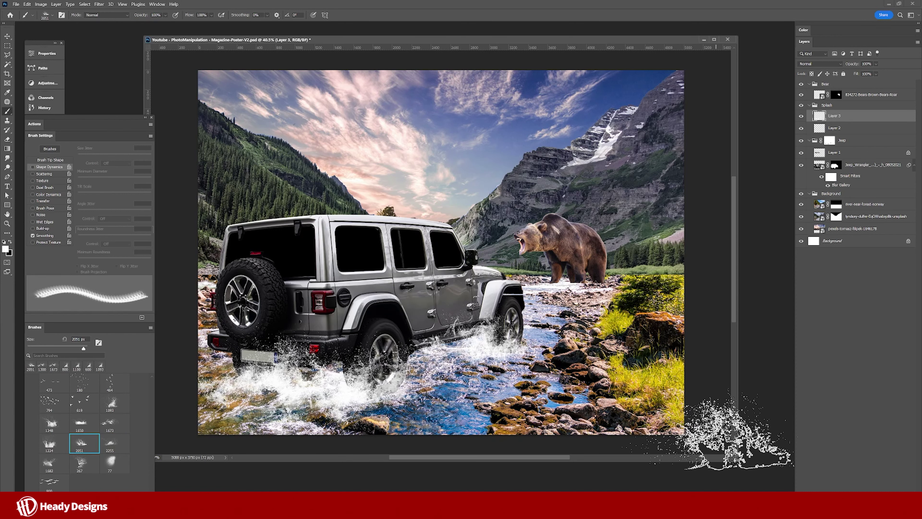
click(232, 377)
click(54, 463)
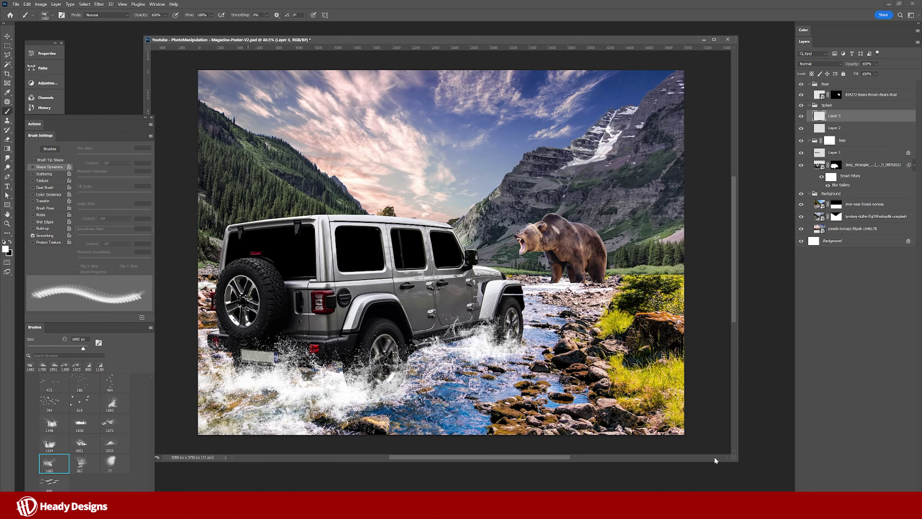
key(bracketleft)
key(bracketleft)
key(bracketleft)
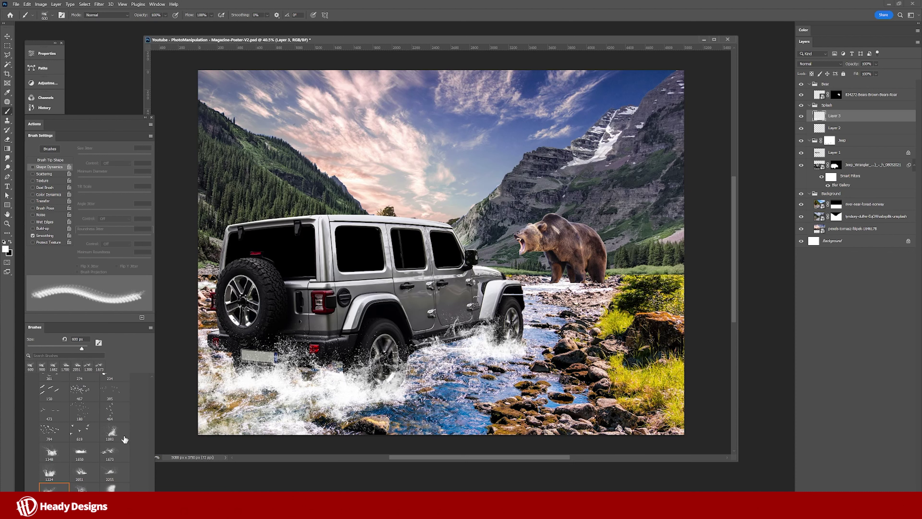
Try Particles brushes, starting with 1237 at 900 px and neighbours at 1500 px
scroll(120, 436, up, 5)
scroll(36, 438, up, 2)
click(37, 438)
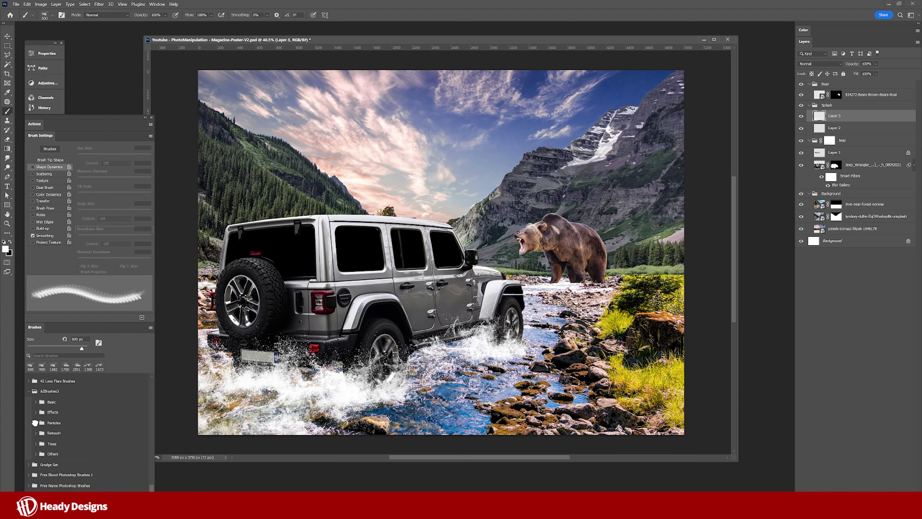
click(35, 408)
click(114, 396)
key(bracketleft)
key(bracketleft)
key(bracketleft)
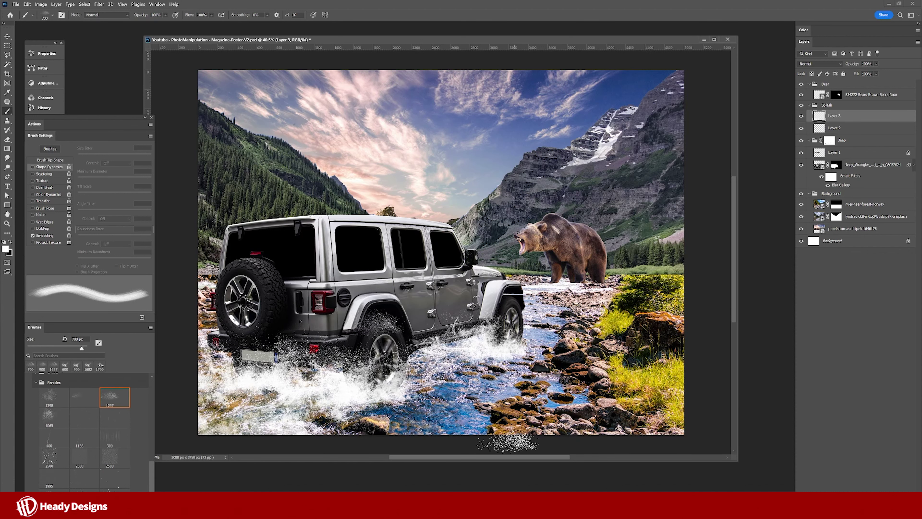
click(84, 397)
key(bracketright)
key(bracketright)
key(bracketright)
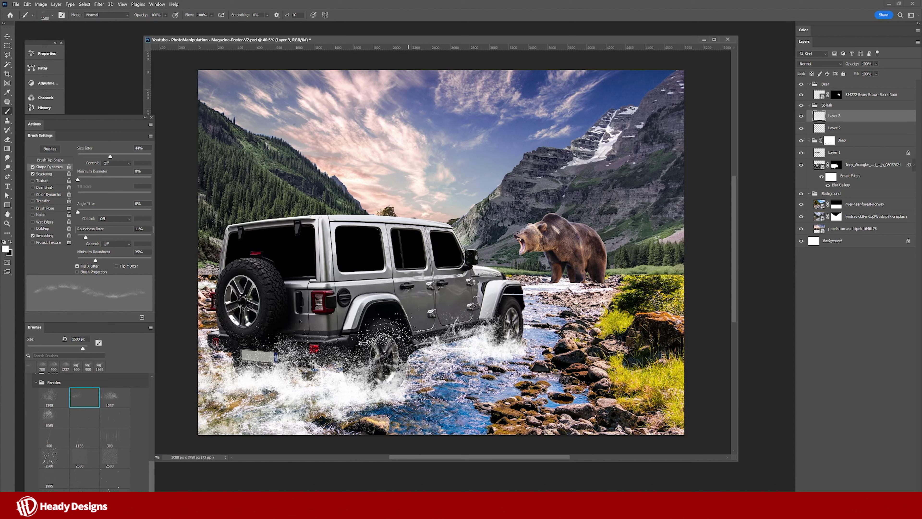
click(102, 415)
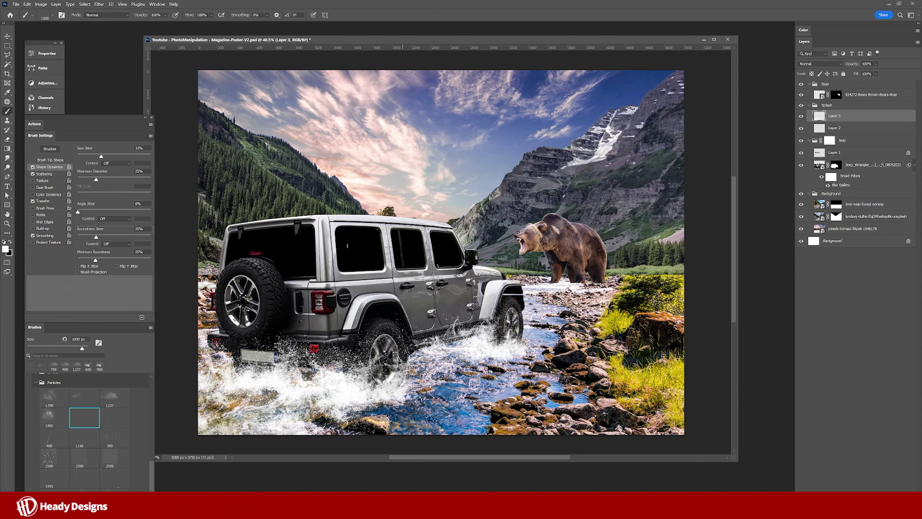
Compare more droplet brushes: 1398, 1065, the 187 px and 207 px tips
scroll(136, 163, up, 1)
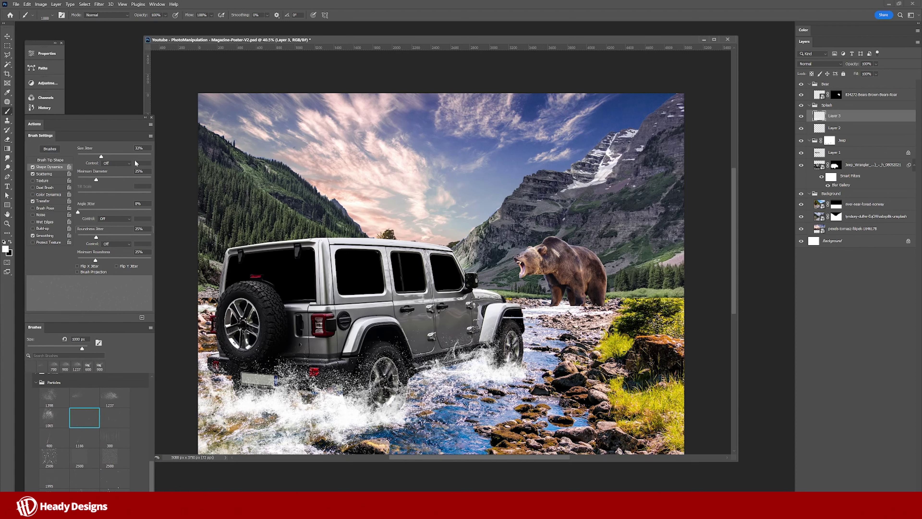
drag(155, 147, 159, 147)
click(52, 159)
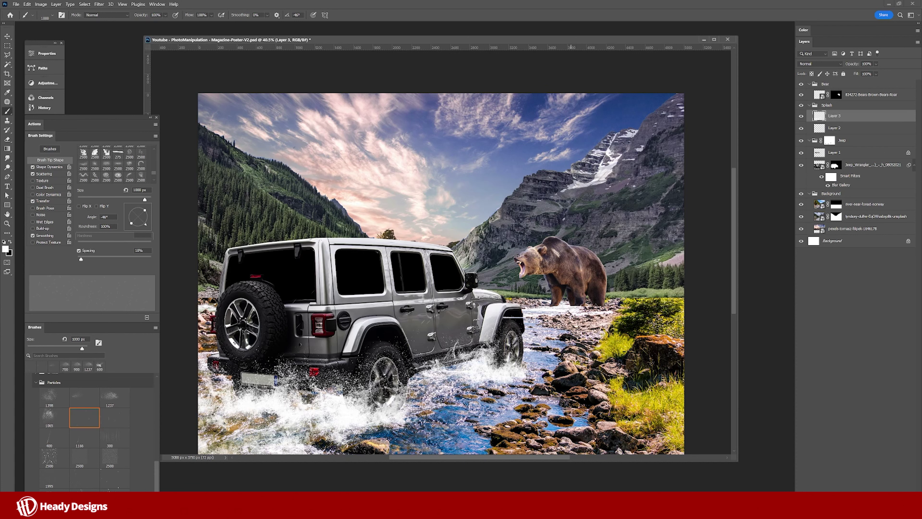
click(65, 395)
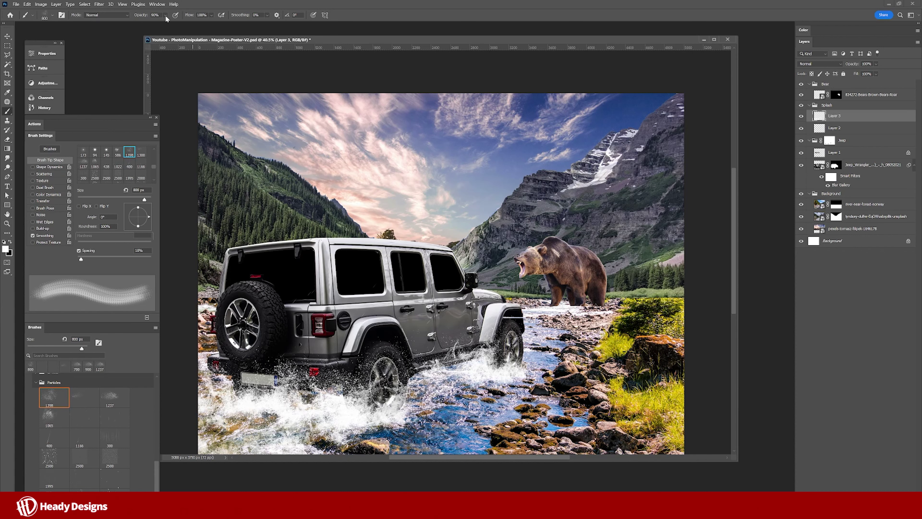
key(period)
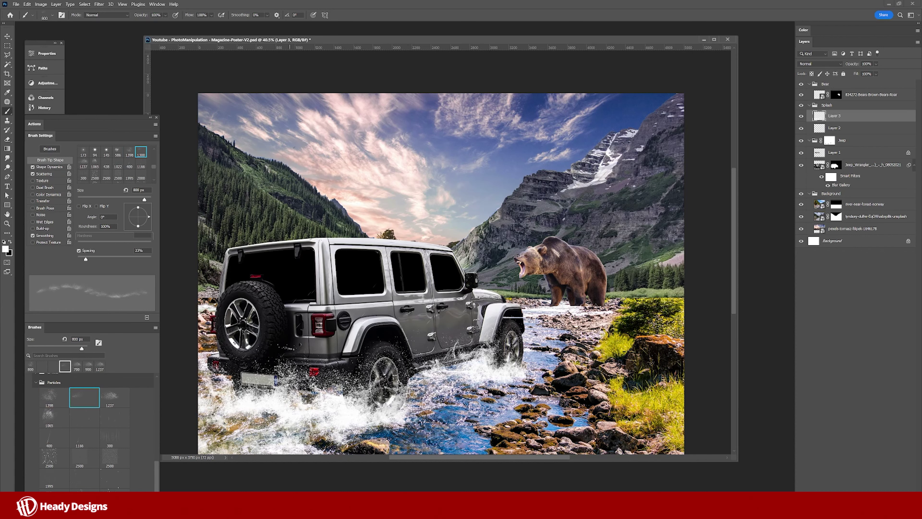
click(49, 416)
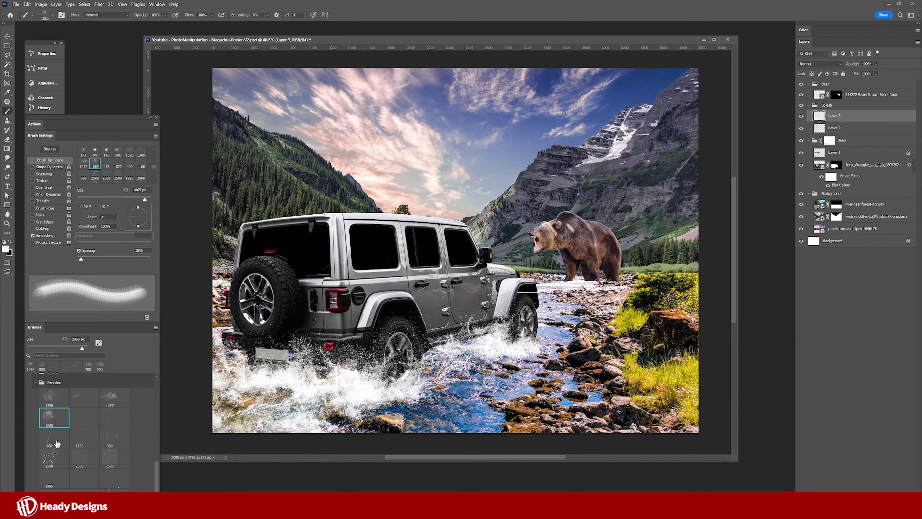
scroll(79, 429, down, 3)
scroll(79, 429, up, 3)
click(85, 397)
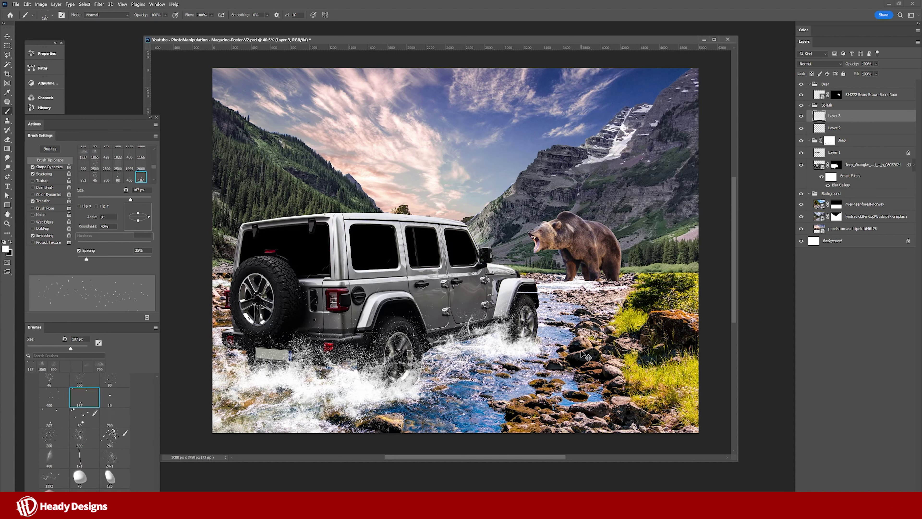
click(55, 418)
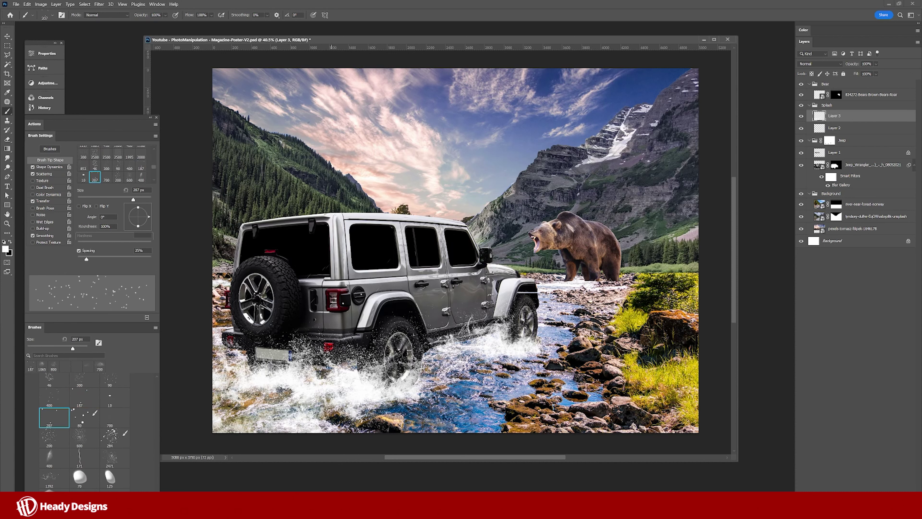
Choose the 70 px Underwater Bubble brush, add Layer 4, and apply a 7-pixel Gaussian Blur
key(ctrl+a)
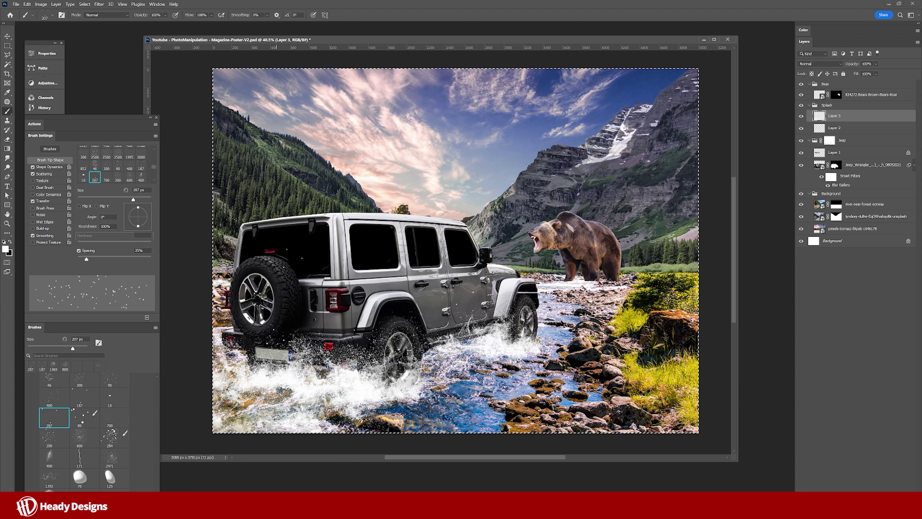
key(v)
scroll(95, 418, down, 3)
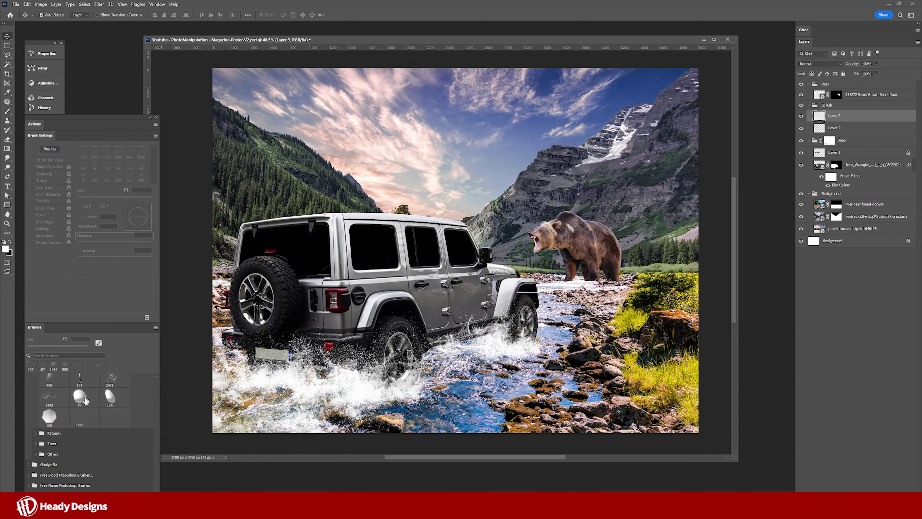
click(86, 399)
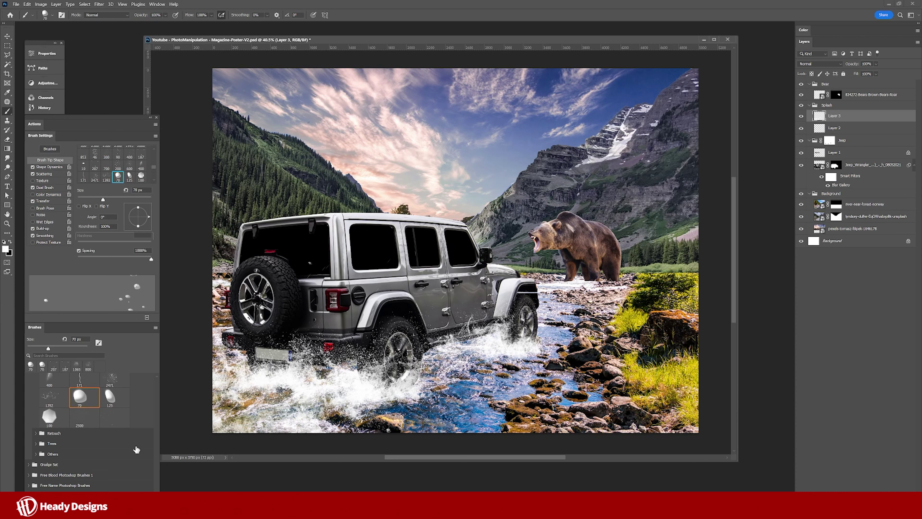
key(ctrl+shift+alt+n)
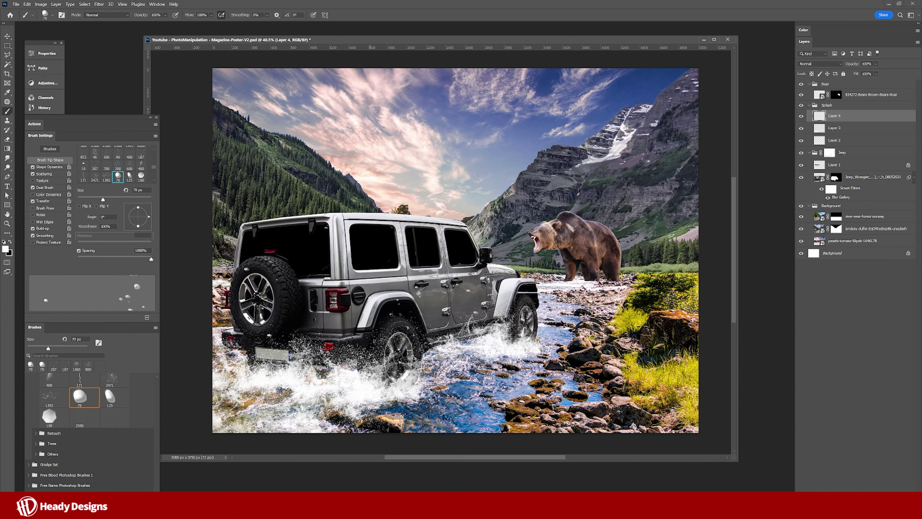
click(99, 5)
click(204, 117)
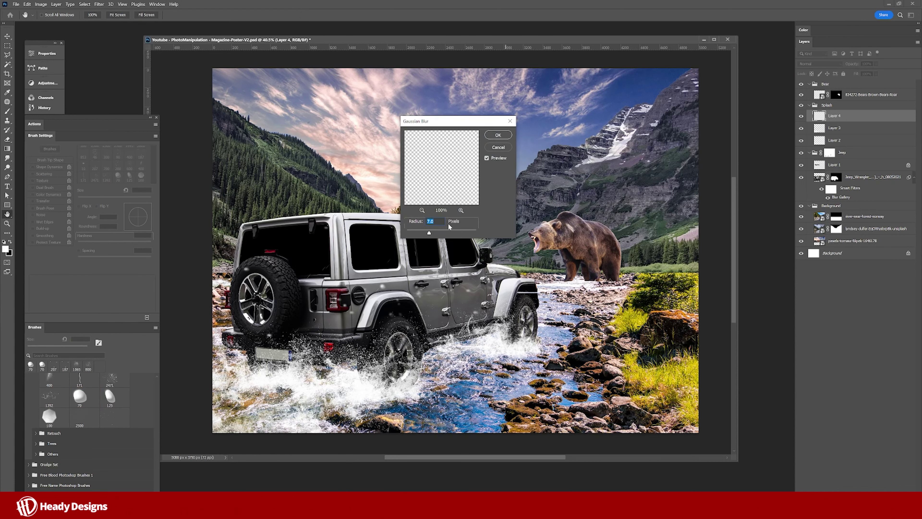
click(499, 135)
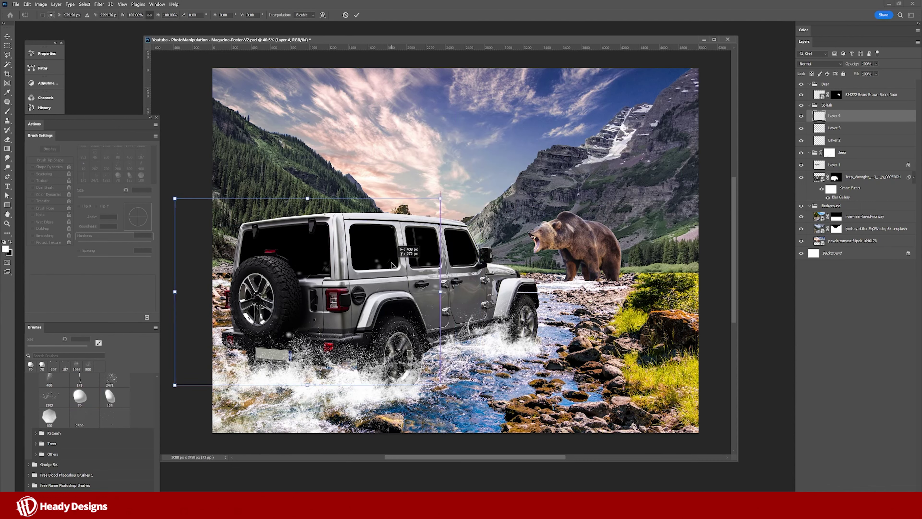
Zoom in on the bear, choose a 50 px brush, and put the bear in a group
key(v)
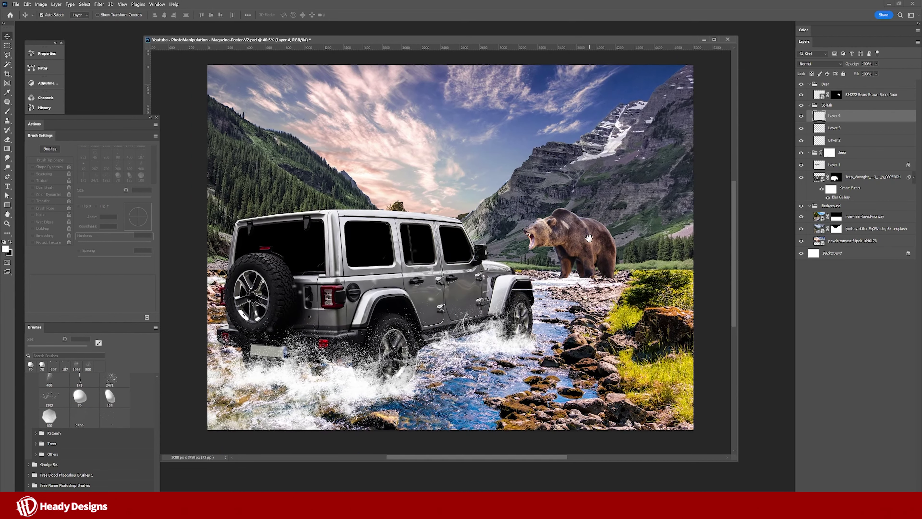
click(581, 251)
key(z)
click(617, 246)
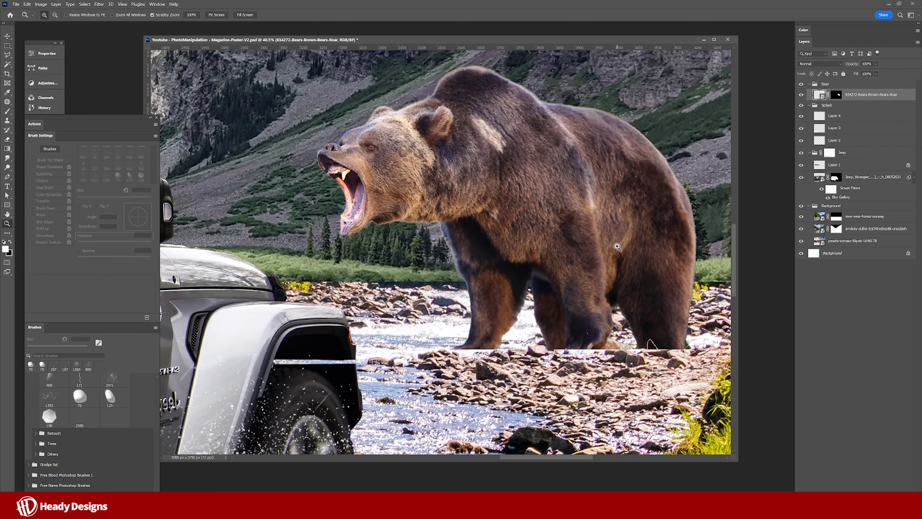
key(b)
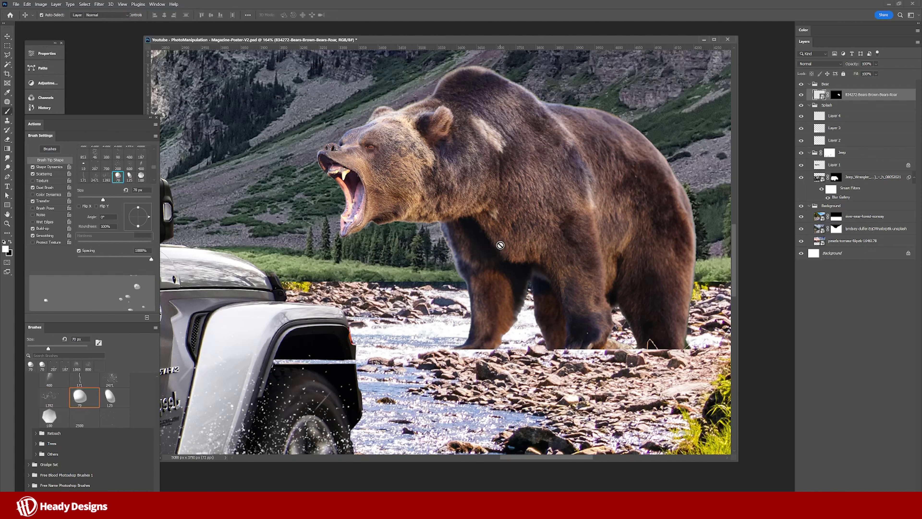
click(130, 162)
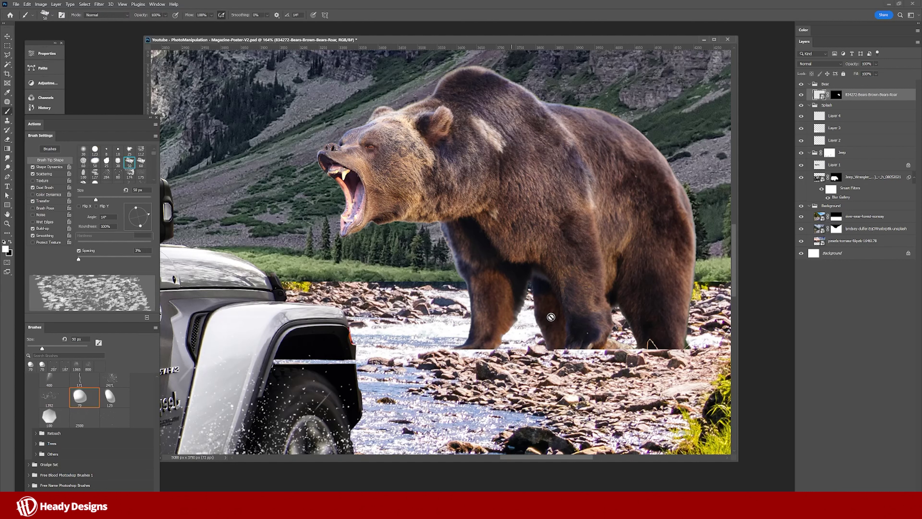
key(ctrl+g)
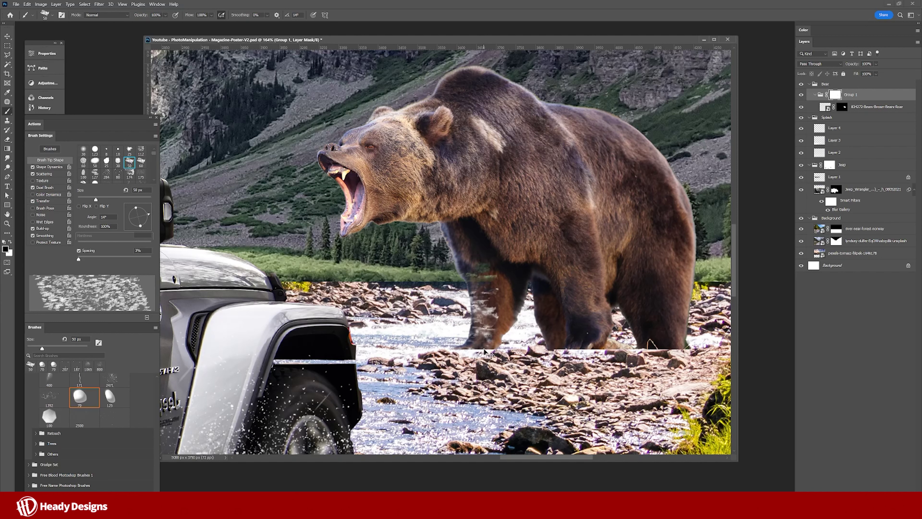
Switch from brush tips 174 (70 px) and 2471 to a General Brushes hard round brush
click(130, 173)
key(bracketleft)
key(bracketleft)
key(bracketleft)
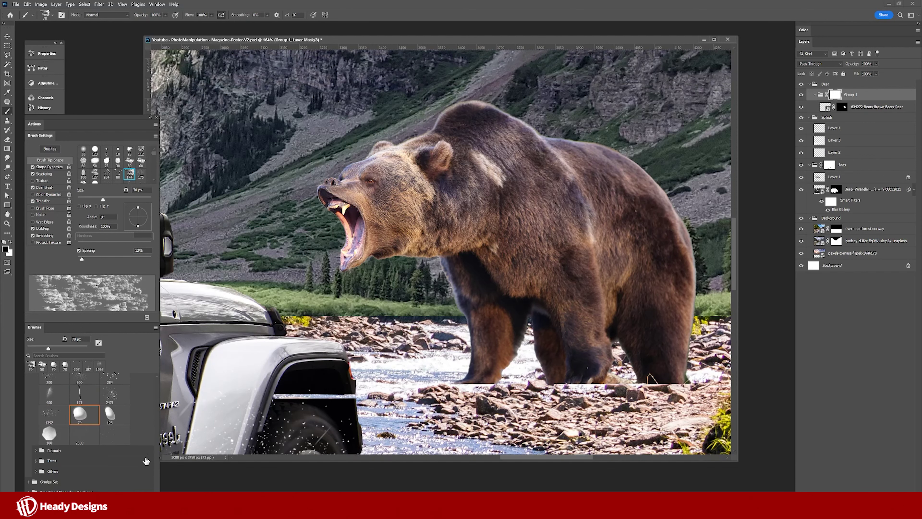
click(115, 397)
mouse_move(157, 406)
mouse_down()
mouse_move(162, 487)
mouse_move(157, 377)
mouse_up()
click(28, 378)
click(73, 393)
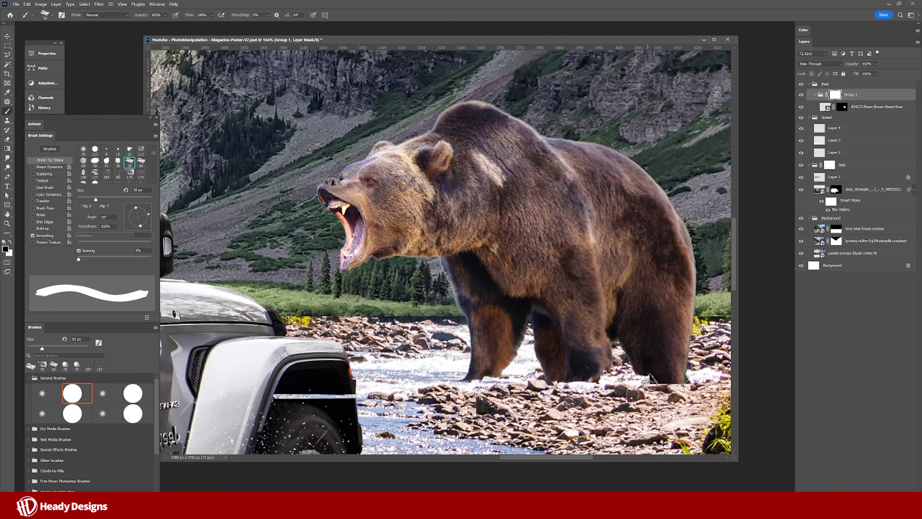
Move the bear 40 px lower into the water and zoom back out
key(ctrl+t)
drag(588, 258, 588, 273)
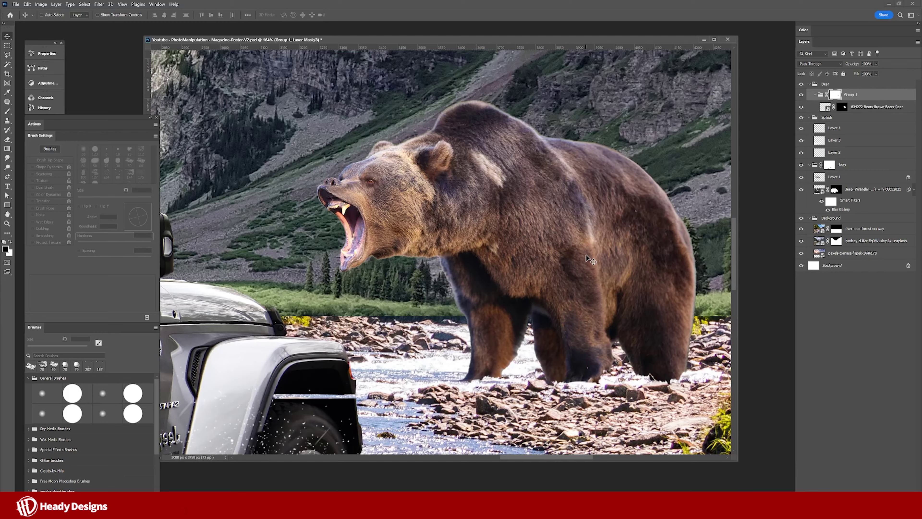
key(Return)
key(ctrl+0)
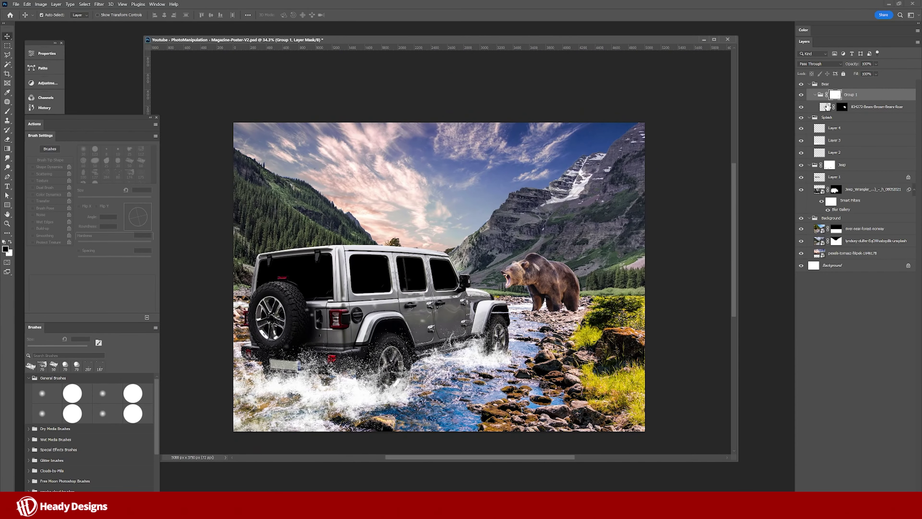
Apply Unsharp Mask (75%, 1.9 px) to the bear layer and collapse the Bear group
click(827, 106)
click(157, 4)
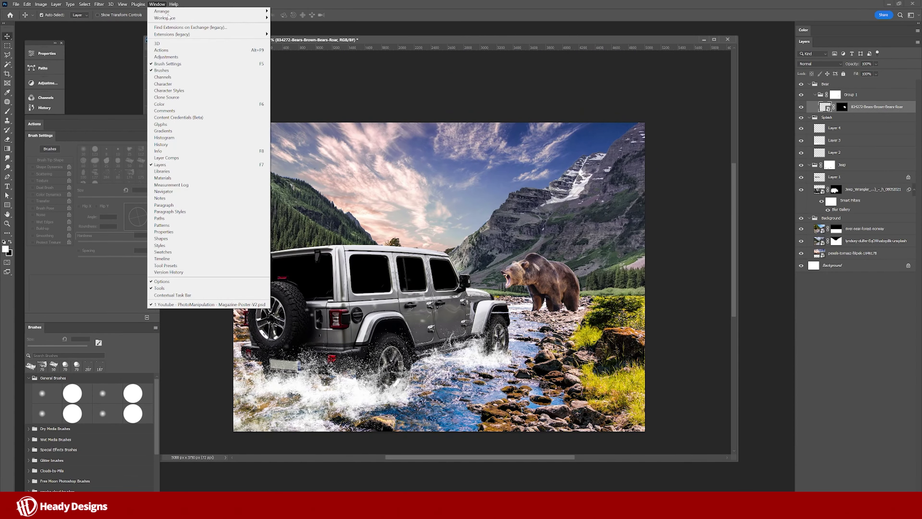
click(206, 160)
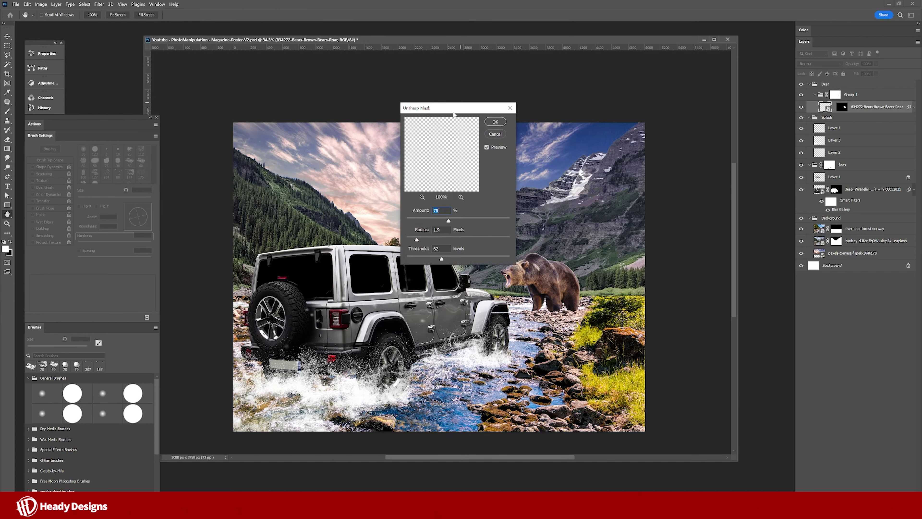
drag(486, 98, 670, 83)
key(Return)
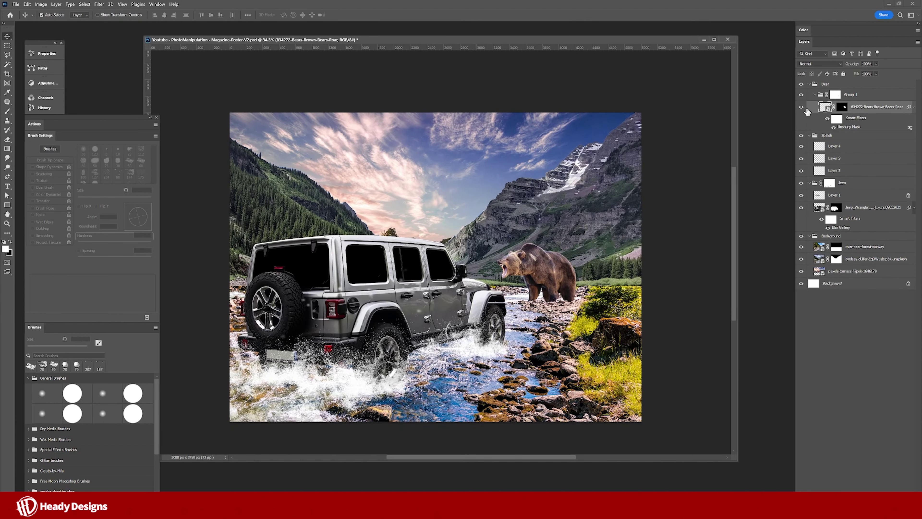
click(809, 83)
Fill a marquee band across the sky photo's horizon with surrounding sky, then save and close it
click(809, 93)
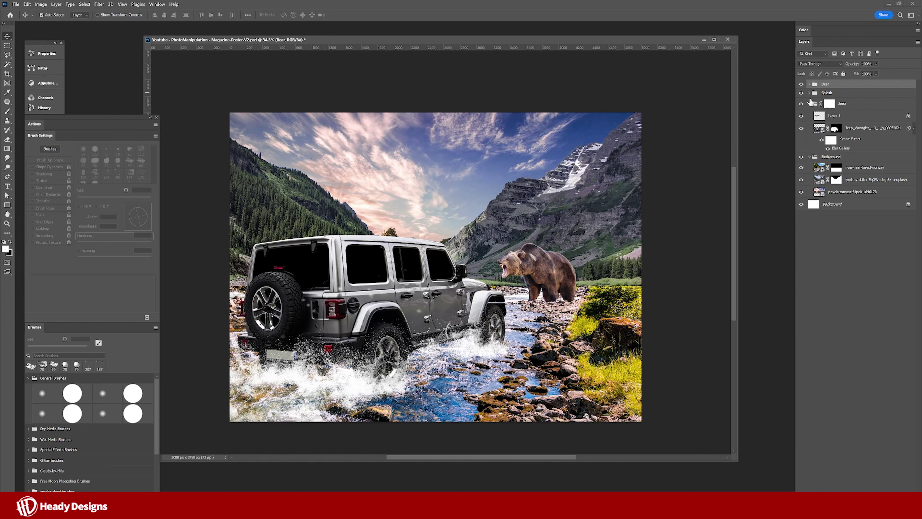
click(802, 114)
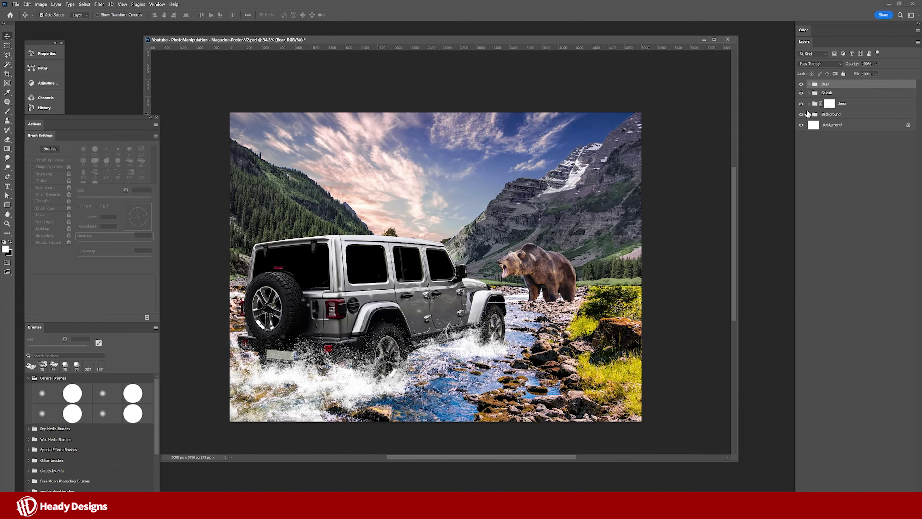
double_click(819, 149)
key(m)
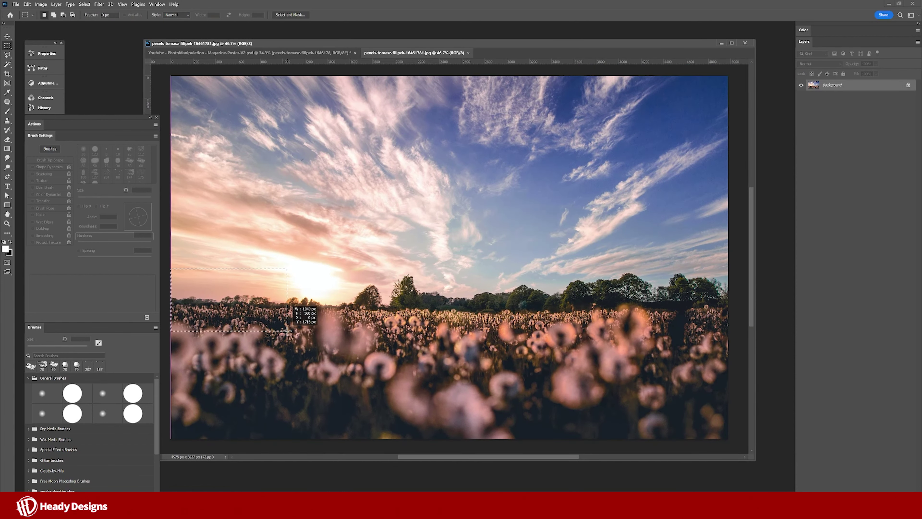
drag(168, 270, 741, 318)
key(shift+BackSpace)
key(Return)
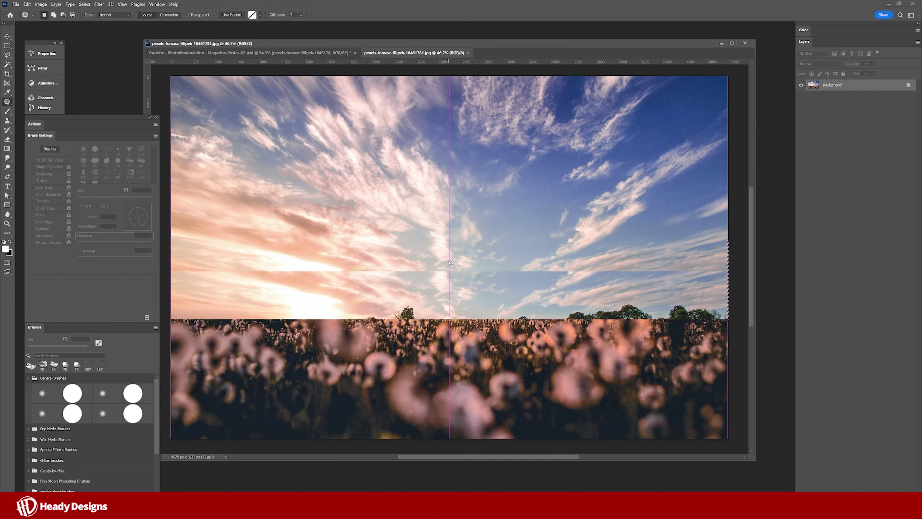
key(ctrl+d)
key(ctrl+s)
click(498, 140)
key(ctrl+w)
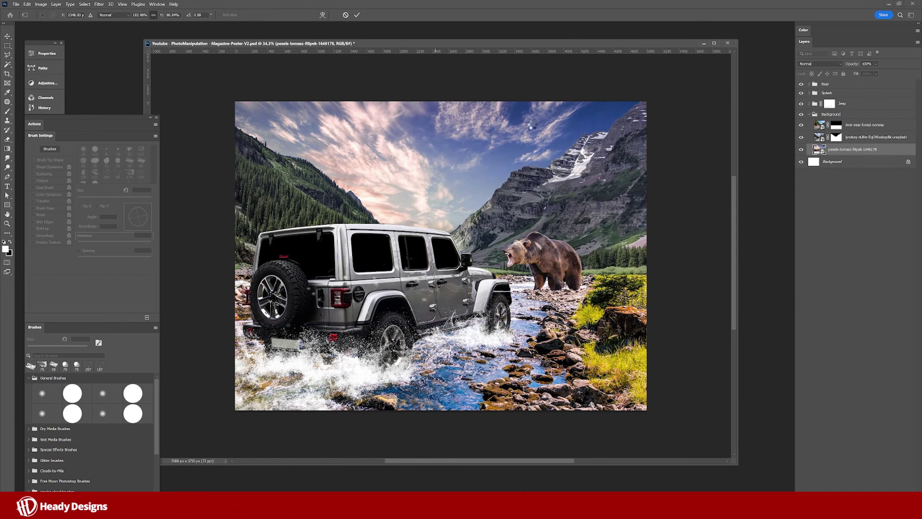
Add empty Layer 5, set up a soft 1100 px brush at 30%, and save the poster
key(ctrl+shift+alt+n)
key(b)
click(84, 149)
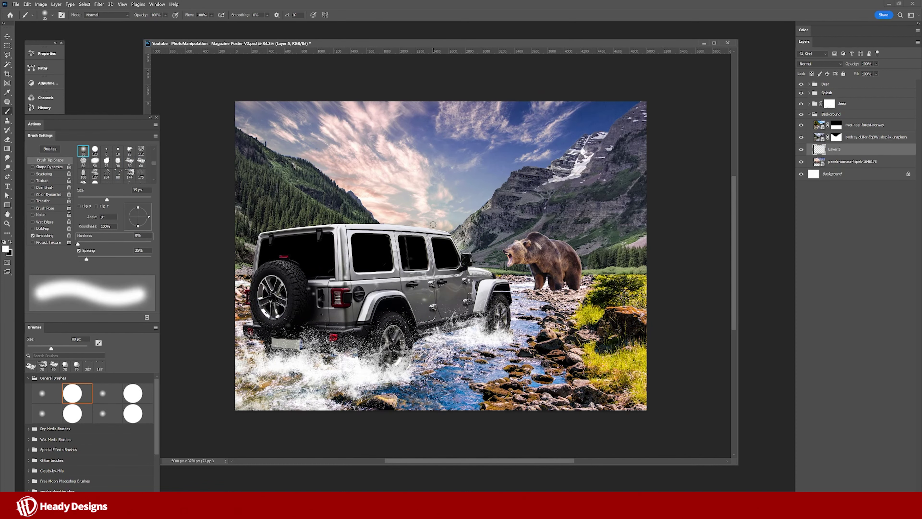
key(3)
key(bracketright)
key(bracketright)
key(bracketright)
key(v)
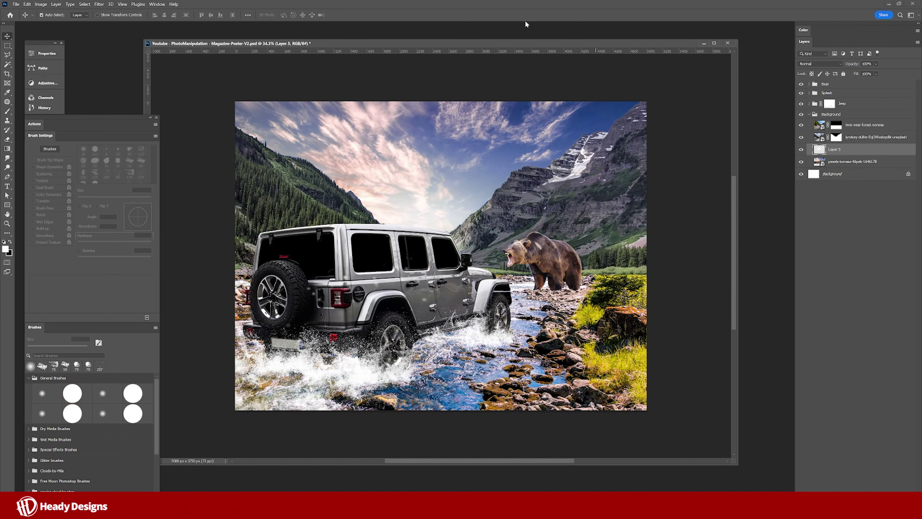
key(ctrl+s)
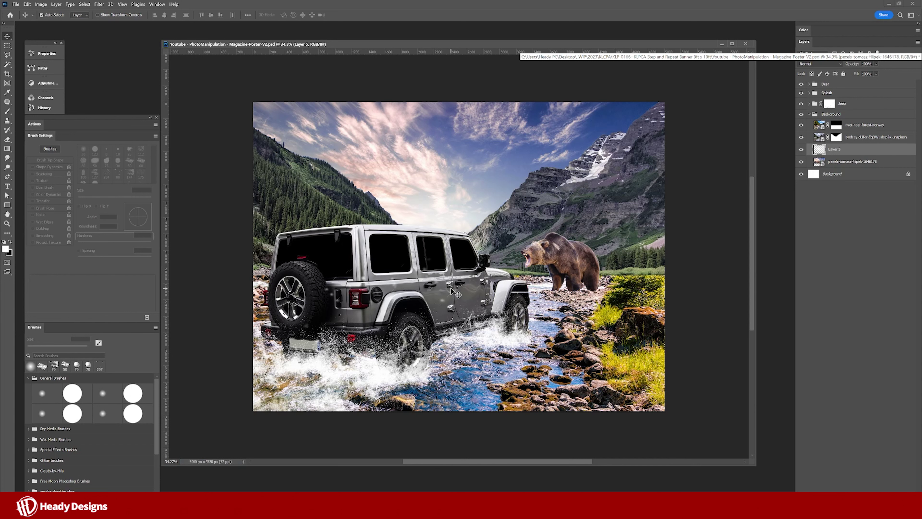
Select the Jeep group and restore the maximized window layout with the whole poster in view
click(452, 289)
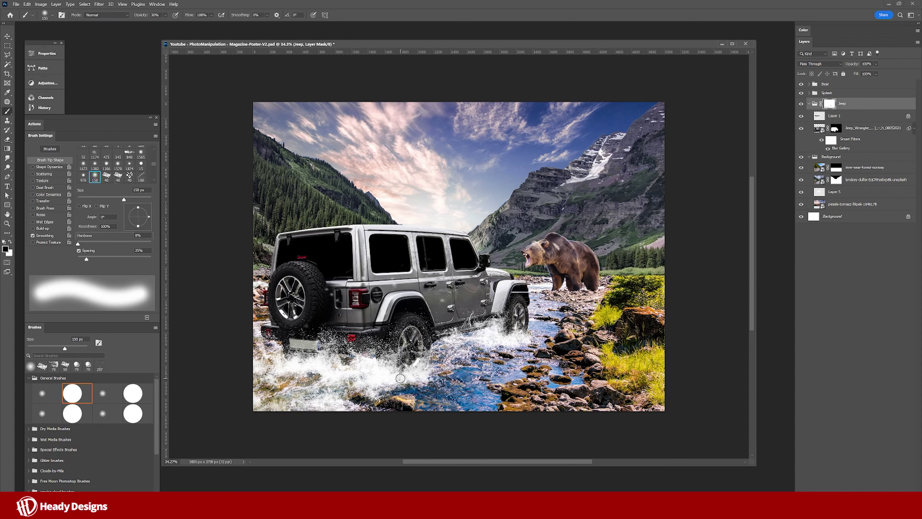
key(v)
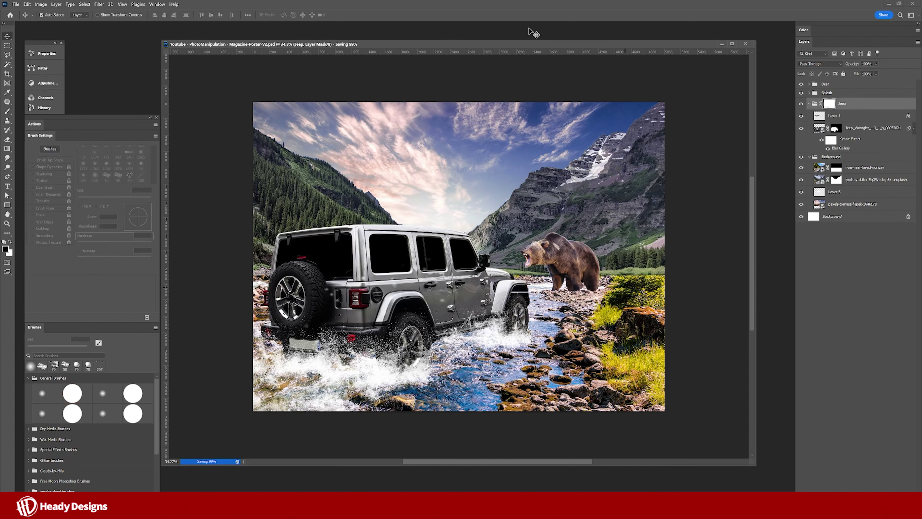
drag(534, 44, 543, 59)
double_click(568, 6)
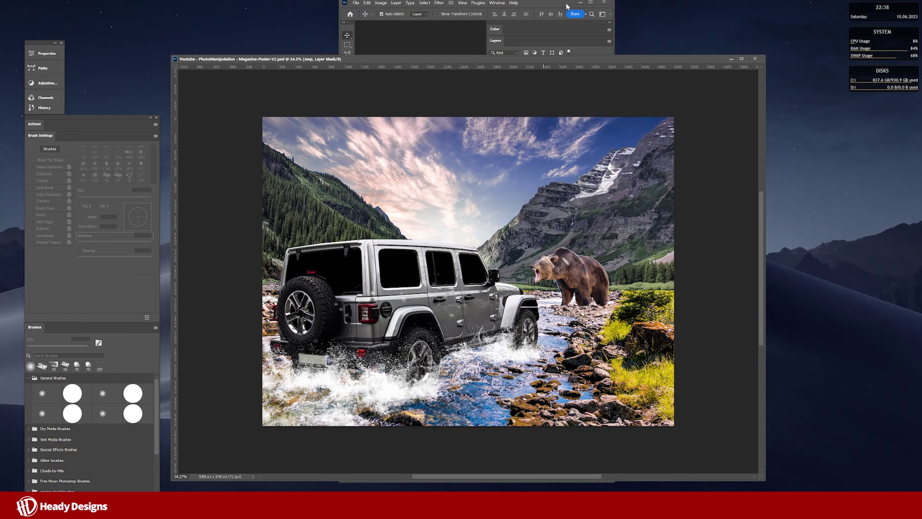
click(592, 3)
double_click(594, 3)
click(592, 2)
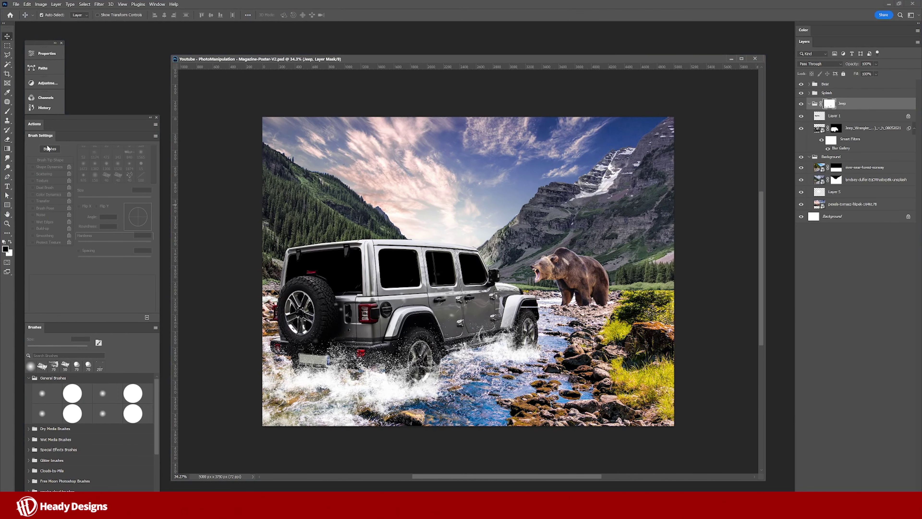
click(34, 124)
double_click(72, 190)
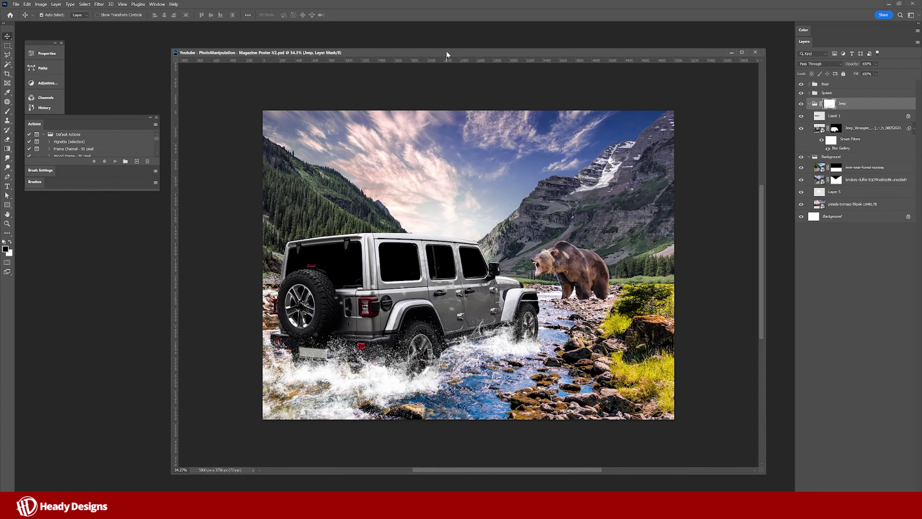
drag(472, 59, 472, 26)
scroll(409, 278, up, 3)
drag(453, 274, 483, 280)
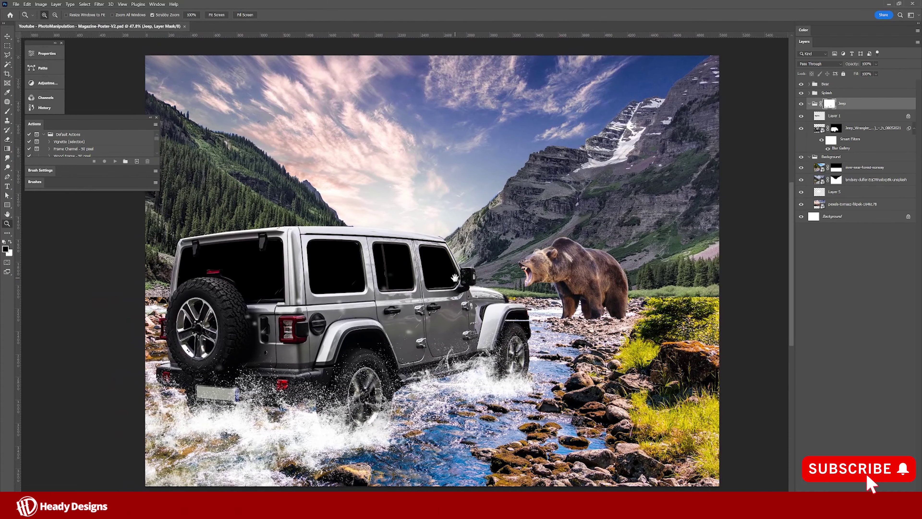
Stamp all visible layers into a Background copy placed above the Background group
key(ctrl+shift+alt+e)
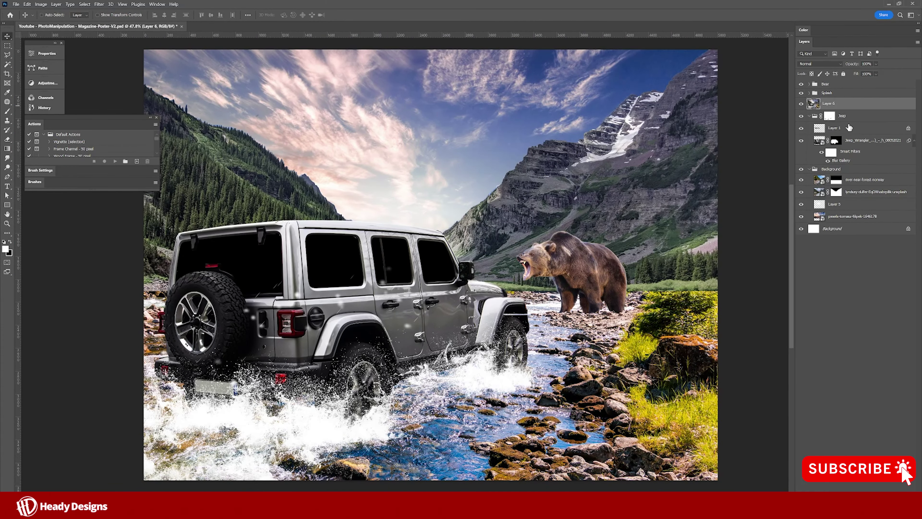
drag(837, 120, 851, 173)
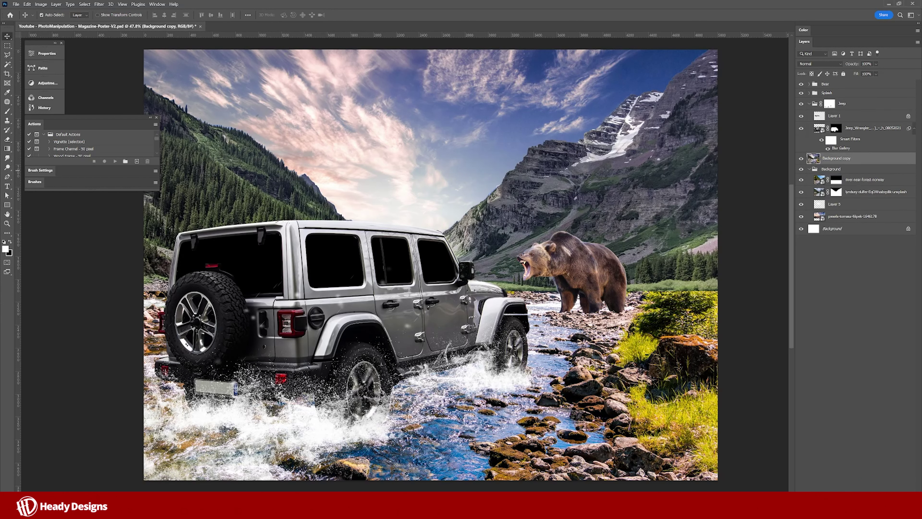
click(859, 513)
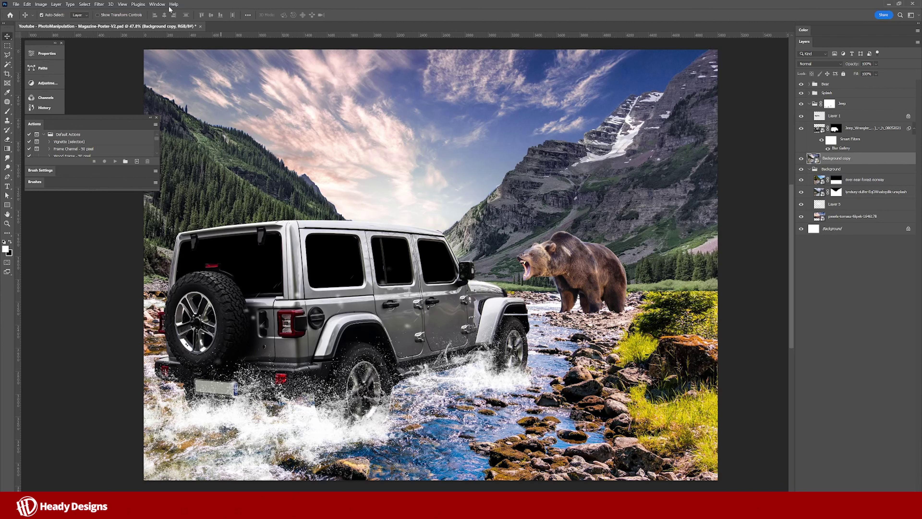
click(99, 4)
Add a Gradient Map running from orange fd9c2a to dark brown
click(879, 489)
click(111, 76)
click(653, 306)
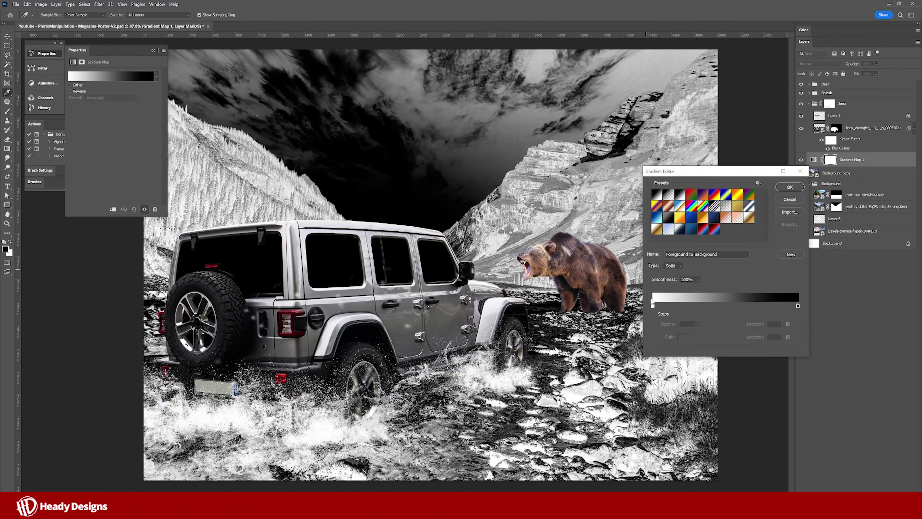
click(686, 337)
drag(655, 205, 655, 198)
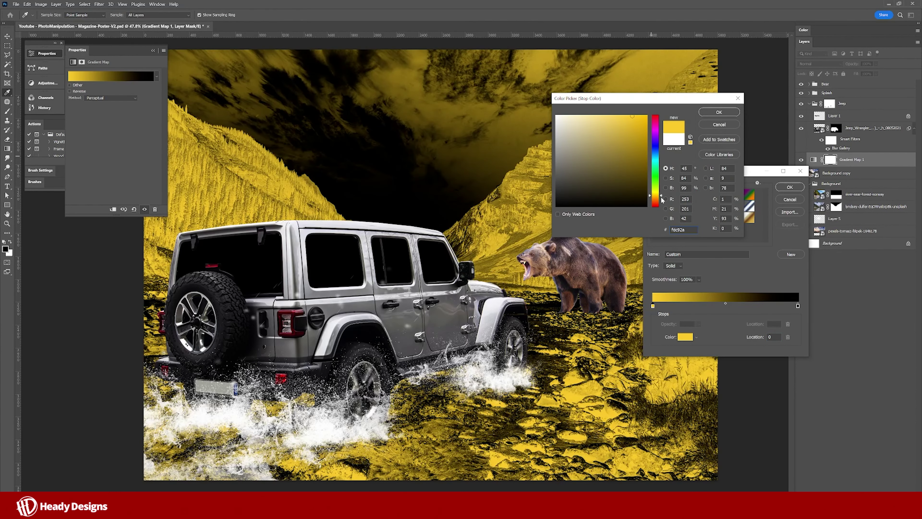
click(711, 112)
click(797, 306)
click(685, 337)
click(640, 173)
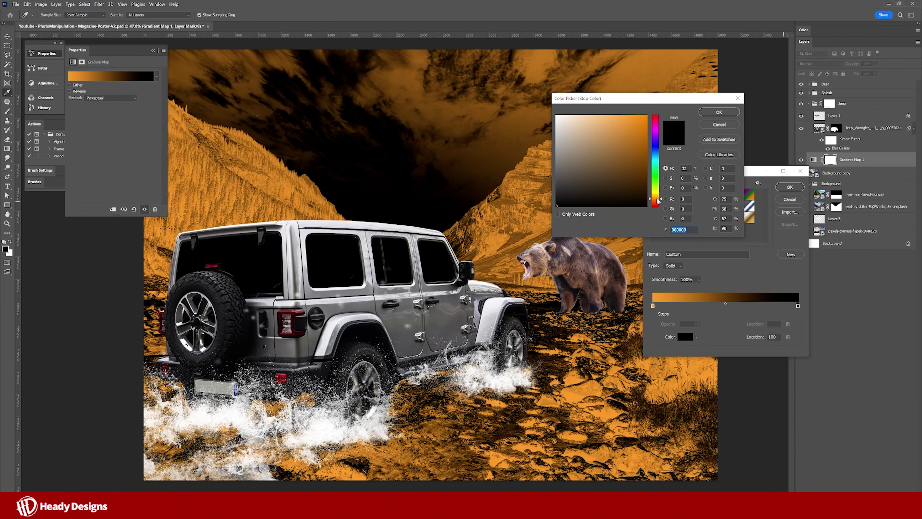
click(718, 112)
click(789, 186)
Reverse the gradient, set Multiply, split Blend If Underlying at 132, and add an Exposure layer
click(70, 91)
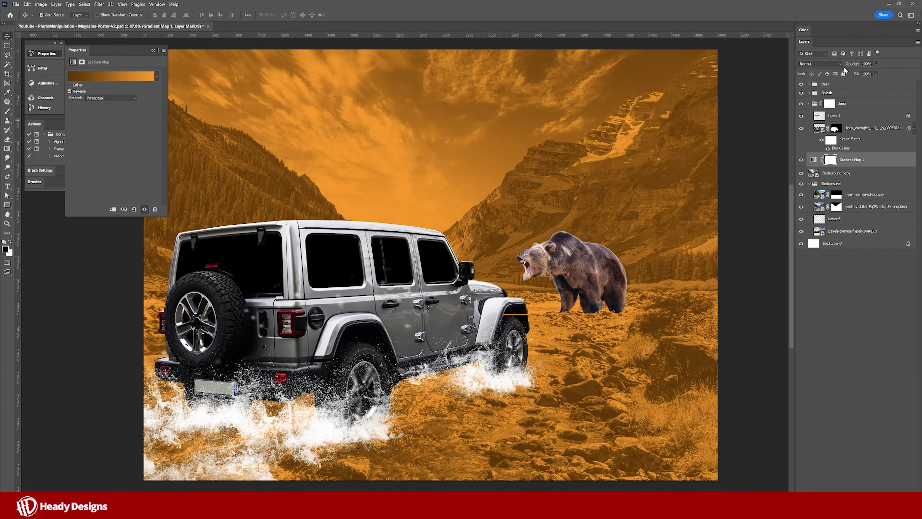
click(820, 63)
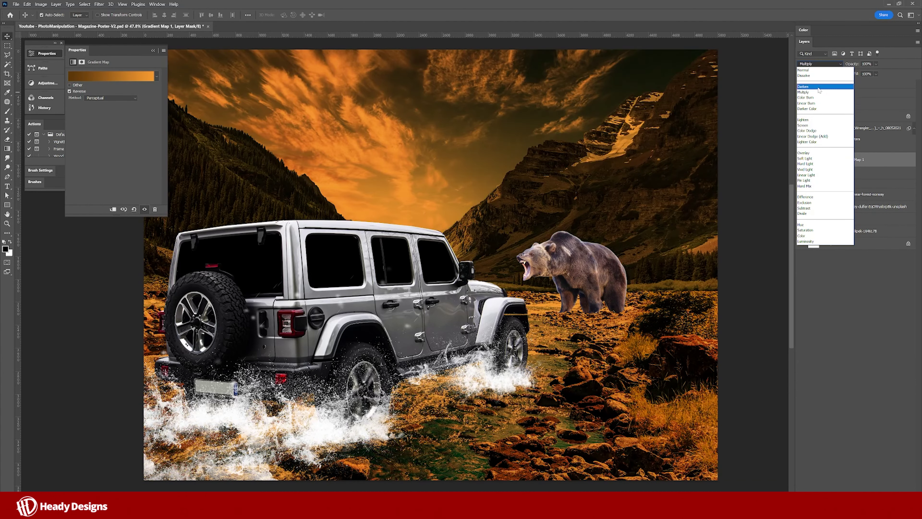
click(818, 93)
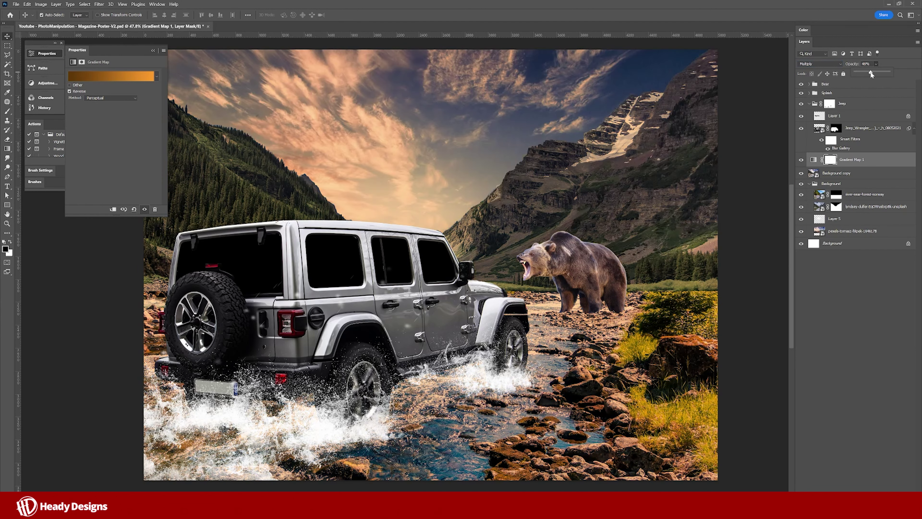
double_click(882, 164)
drag(738, 214, 785, 215)
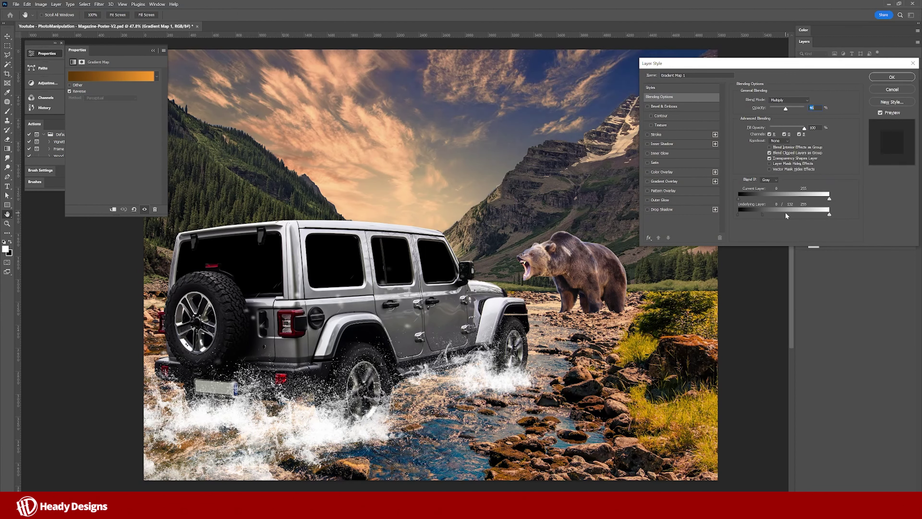
click(886, 76)
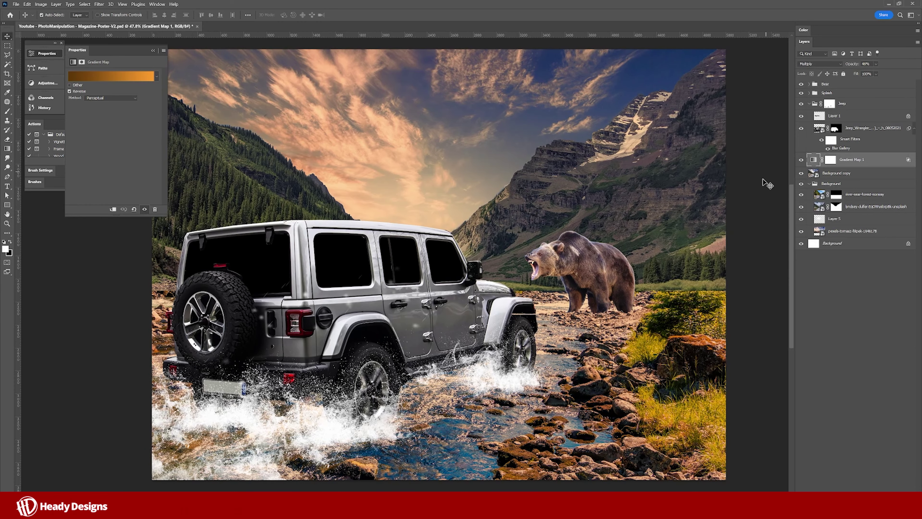
click(860, 501)
click(878, 413)
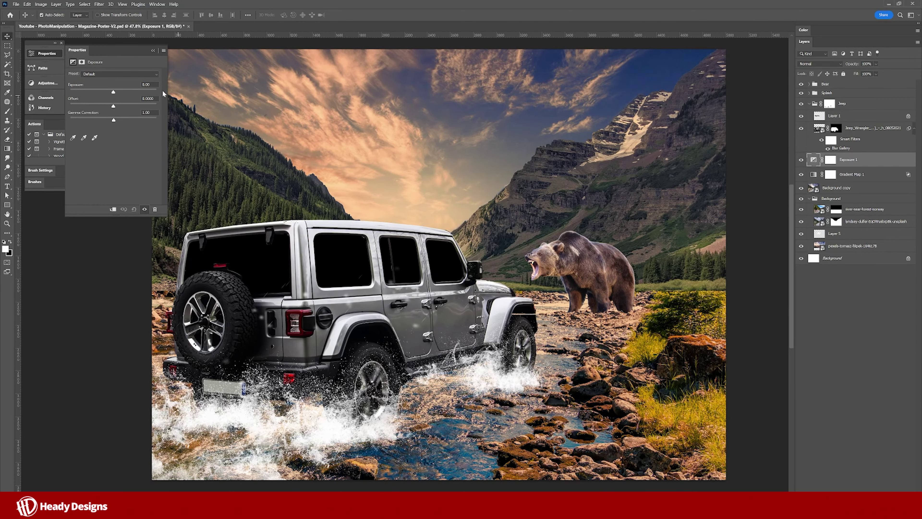
Lower Exposure to -1.44 and paint its mask black over the sky to keep it bright
drag(113, 92, 104, 94)
click(830, 159)
key(b)
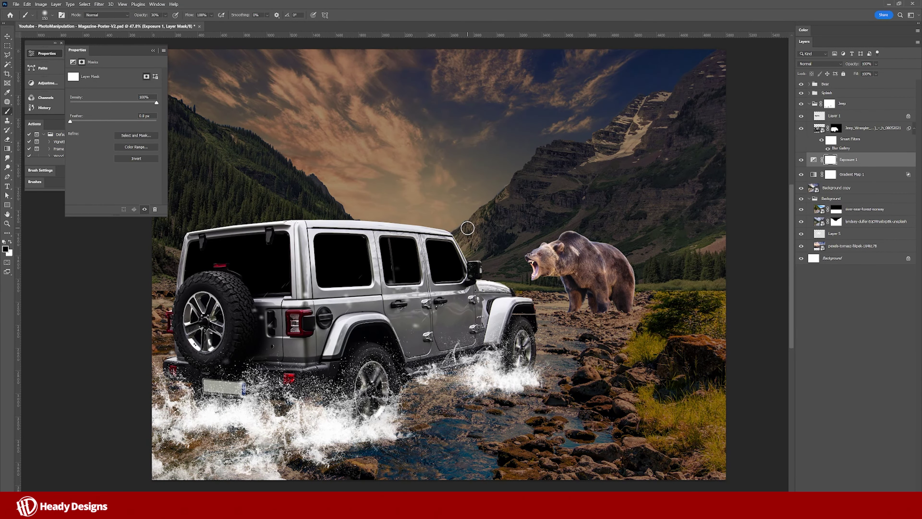
mouse_move(443, 216)
mouse_down()
mouse_move(369, 162)
mouse_move(453, 147)
mouse_move(484, 326)
mouse_move(638, 360)
mouse_move(370, 136)
mouse_up()
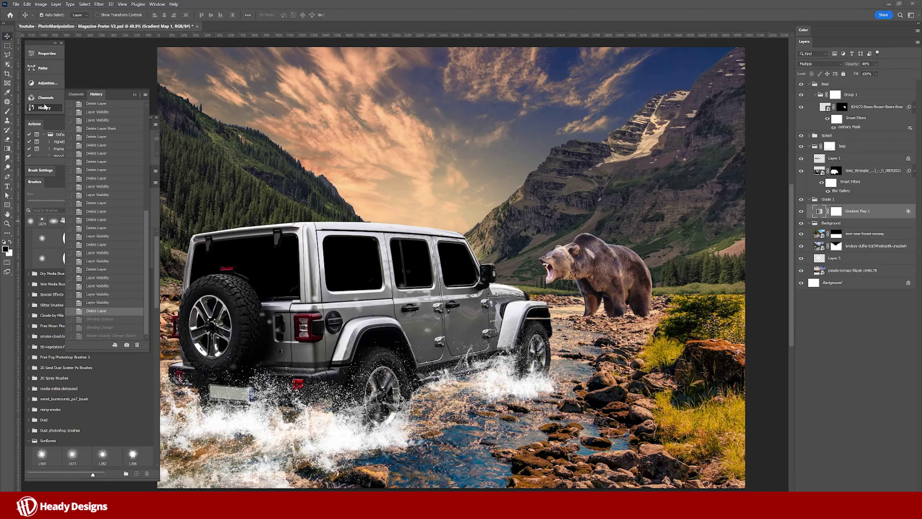
click(44, 106)
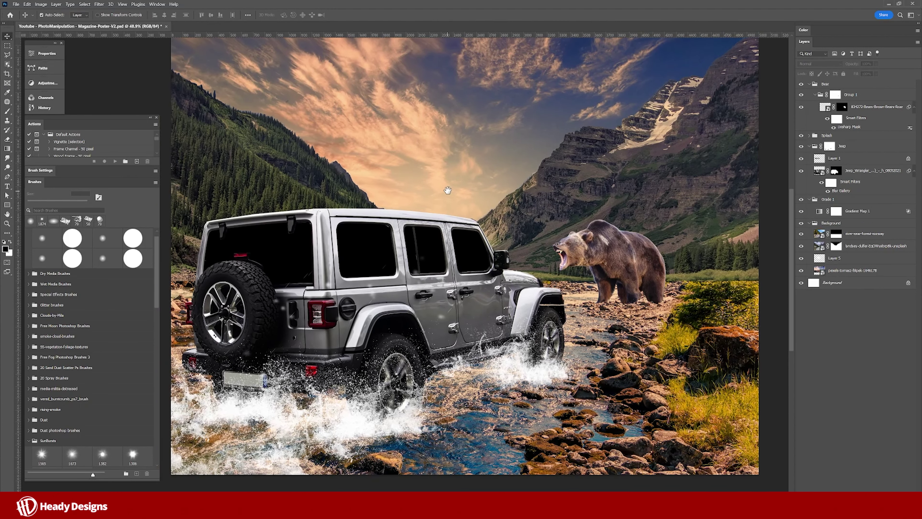
drag(529, 246, 543, 235)
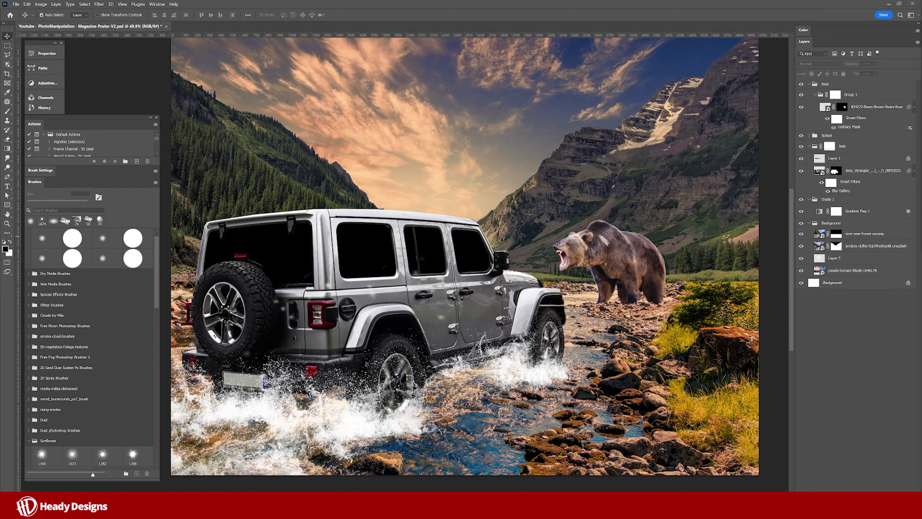
Clip a Solid Color fill #ff9805 to the Jeep in Soft Light at 34% opacity
click(440, 227)
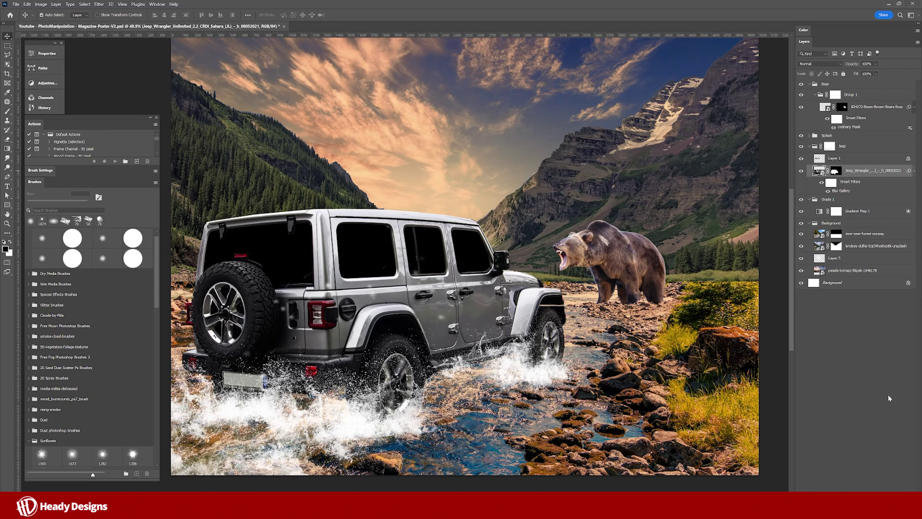
click(882, 487)
click(879, 372)
click(646, 116)
click(656, 198)
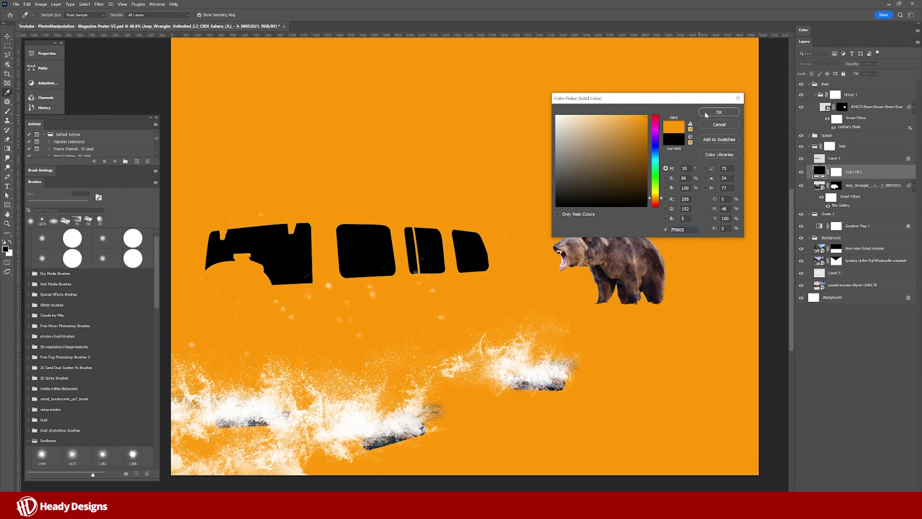
click(719, 112)
click(819, 64)
click(821, 152)
click(876, 64)
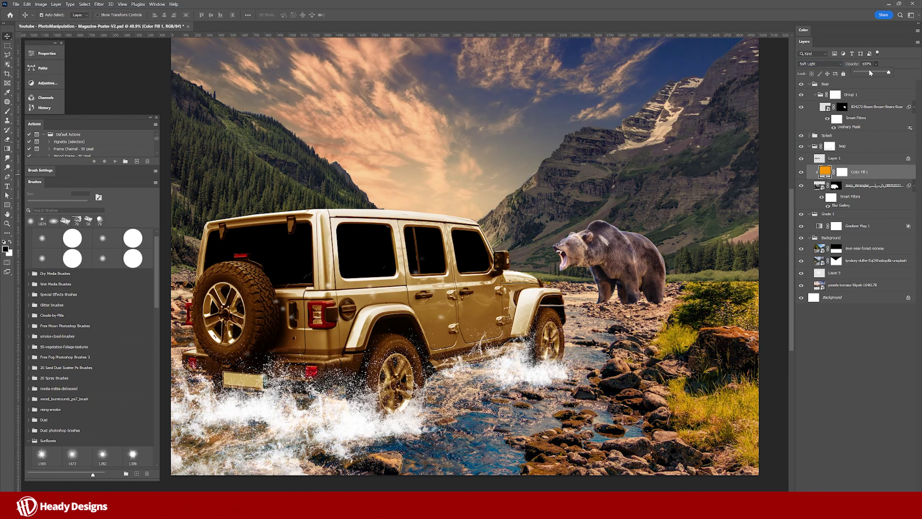
drag(871, 73, 867, 73)
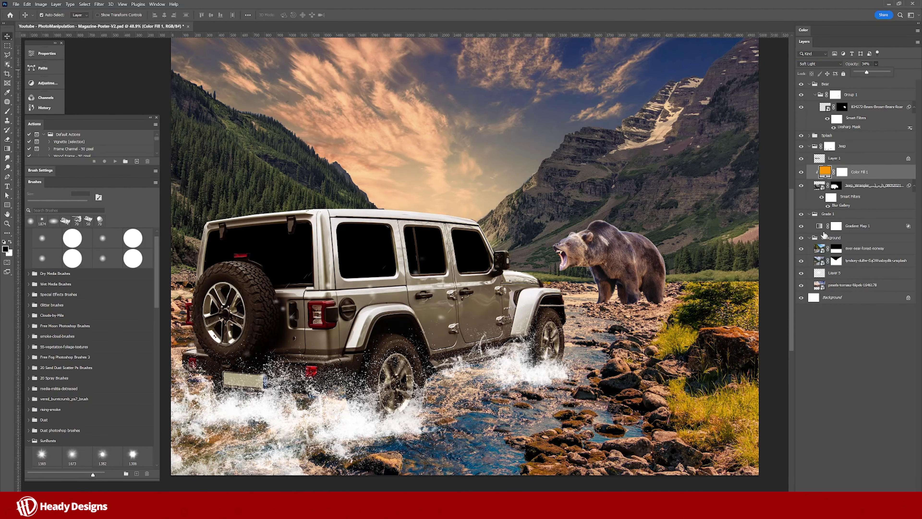
Place a copy of the orange fill above Splash in Multiply at 23% opacity
drag(831, 172, 840, 144)
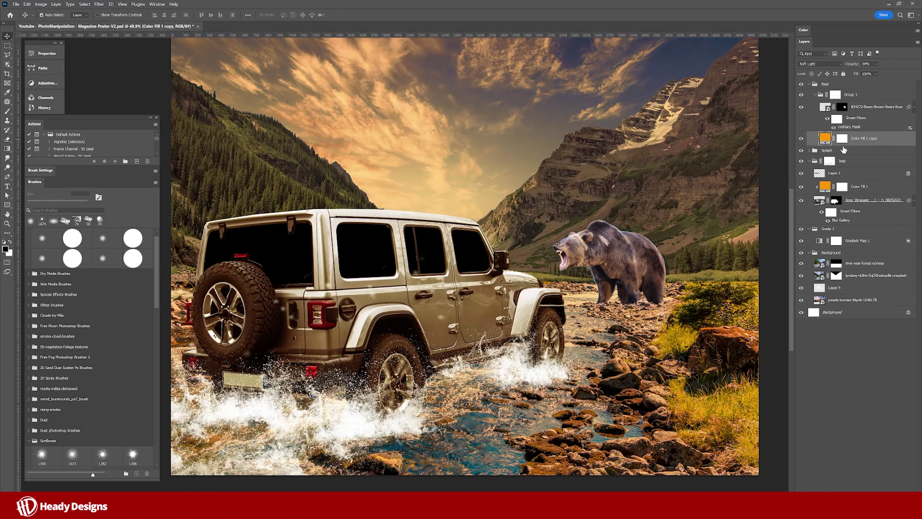
click(819, 64)
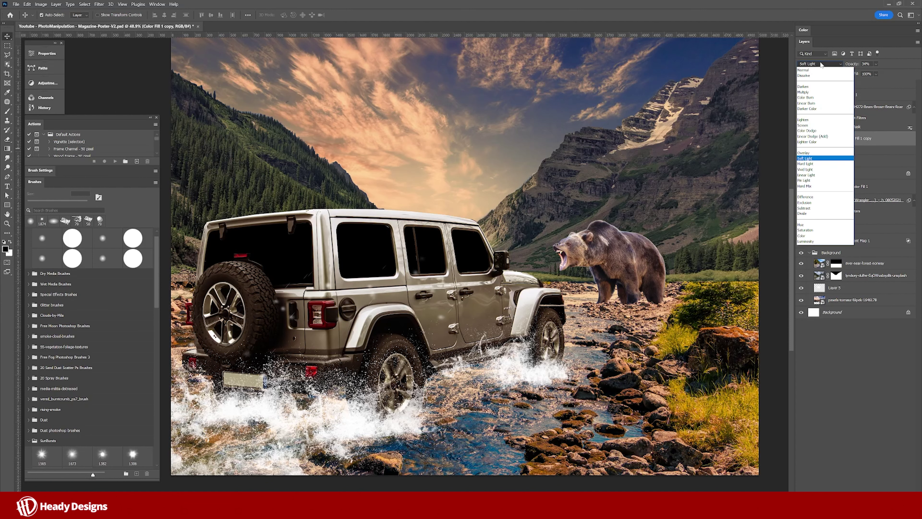
click(810, 85)
drag(882, 72, 878, 71)
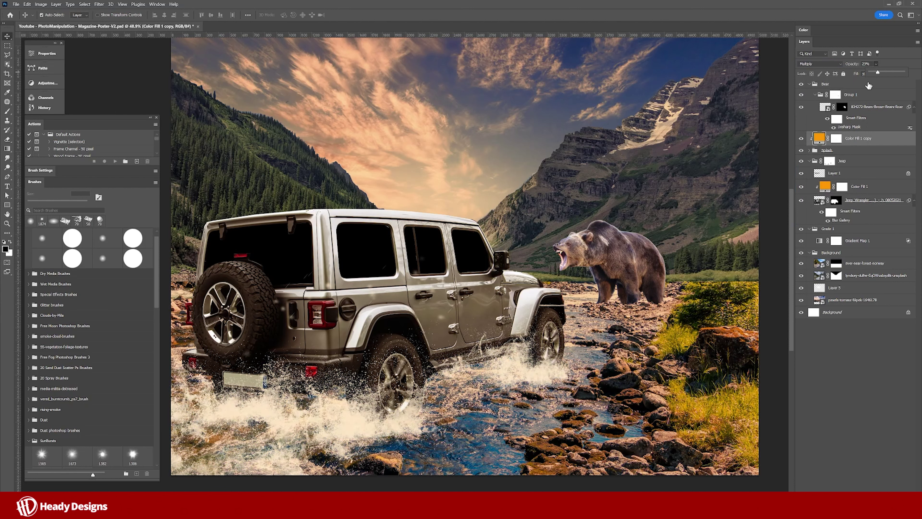
click(815, 250)
Duplicate the Grade 1 and Background groups into one smart object moved up into the Jeep group
click(835, 263)
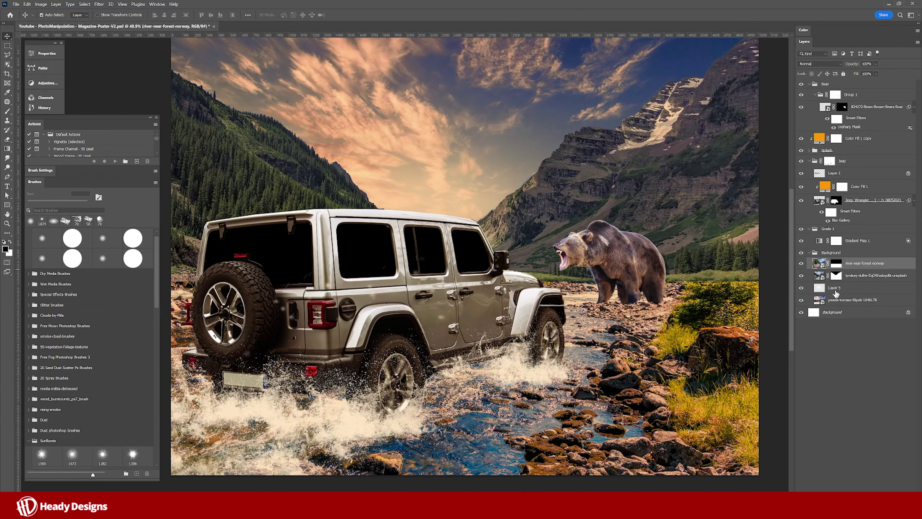
click(828, 229)
click(810, 238)
shift+click(831, 238)
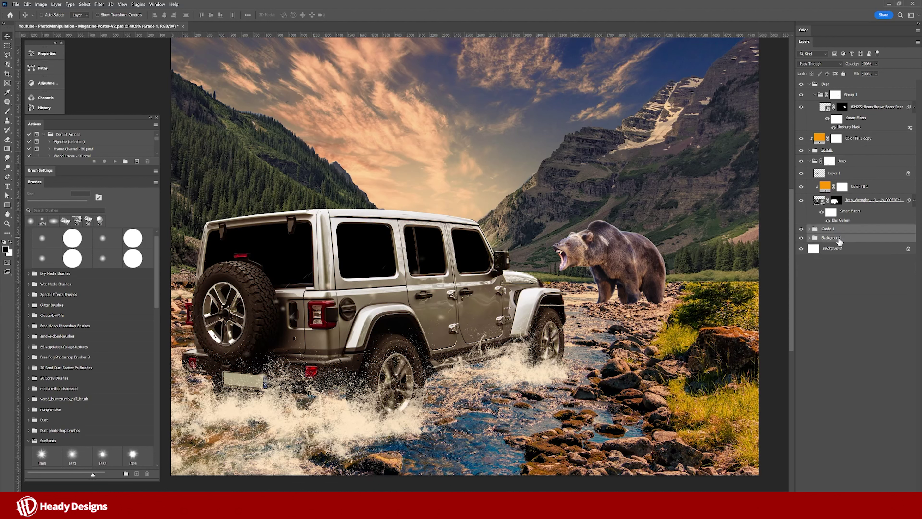
key(ctrl+j)
right_click(852, 238)
click(864, 320)
drag(831, 230, 839, 175)
Clip the landscape copy to the Jeep, then squash and tilt it to fit the windows
key(ctrl+alt+g)
key(ctrl+t)
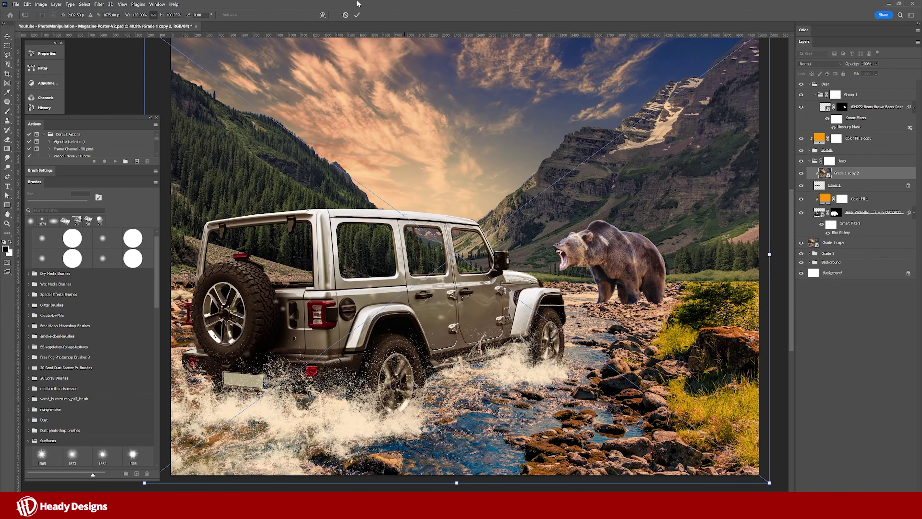
key(alt+space)
key(Escape)
drag(458, 45, 378, 211)
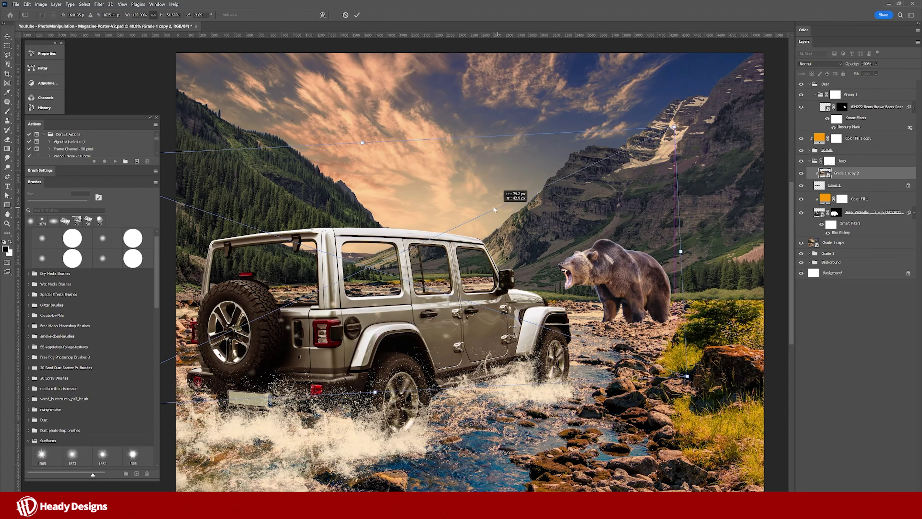
drag(378, 211, 490, 215)
key(Return)
Gaussian-blur the landscape copy and clip a new empty layer above it
click(99, 4)
mouse_move(103, 88)
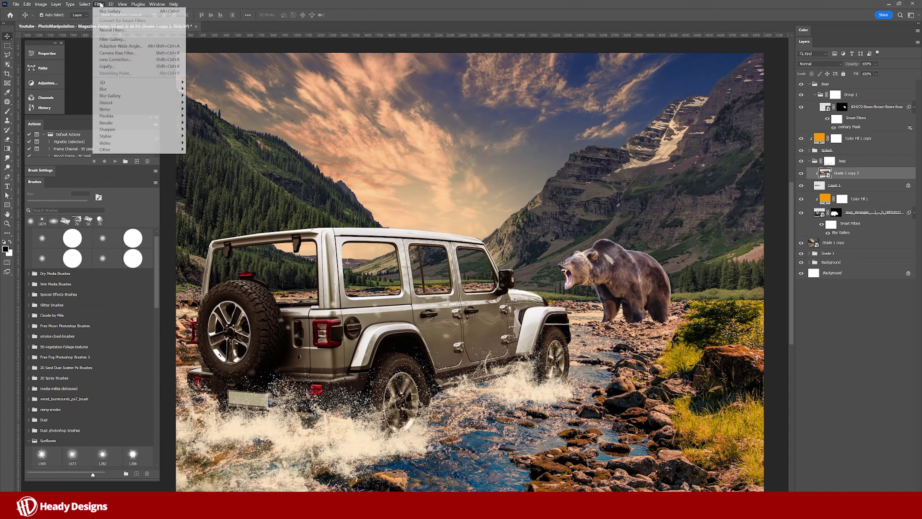
click(205, 116)
key(Return)
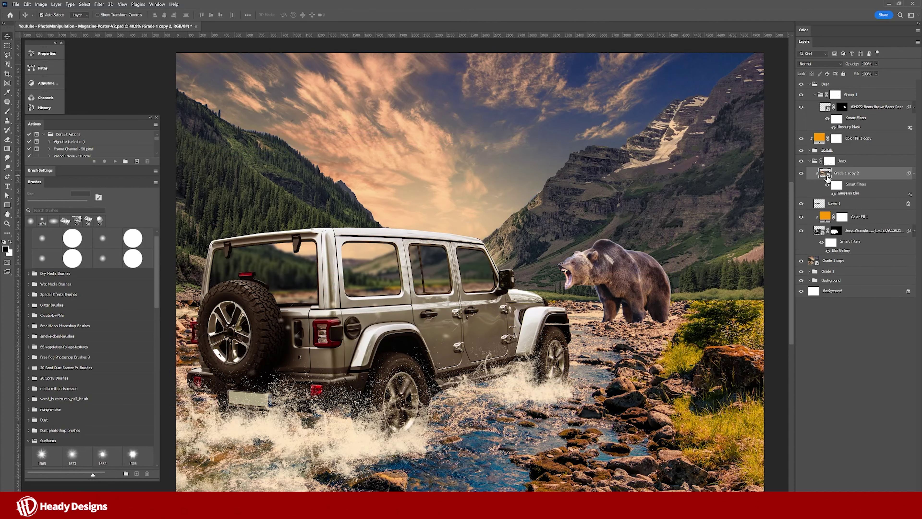
key(ctrl+shift+alt+n)
alt+click(827, 179)
Copy the blurred landscape over the Jeep body and paint the windows darker at 40% on Layer 6
drag(846, 186, 846, 236)
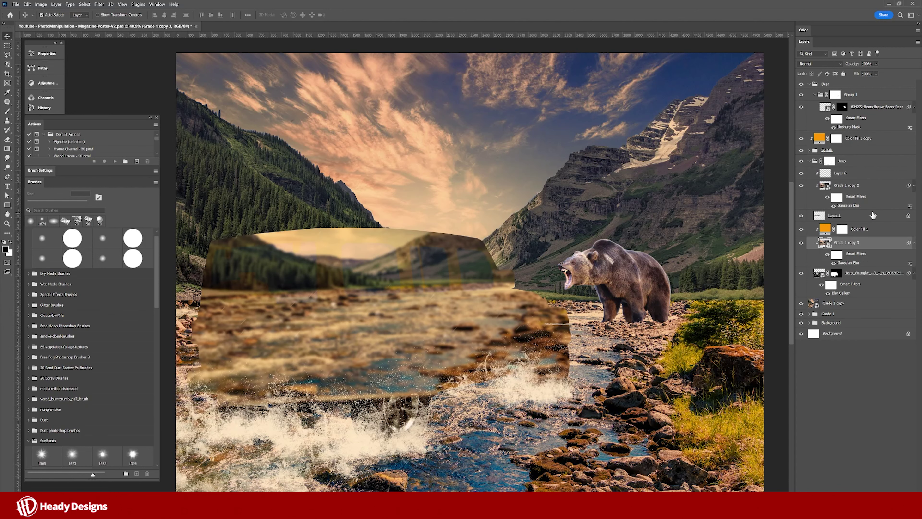
click(802, 243)
click(843, 173)
click(42, 238)
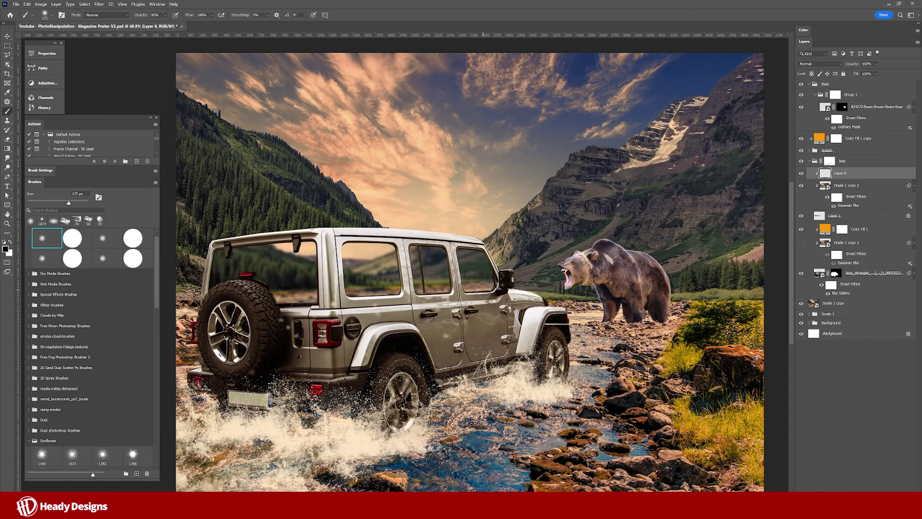
key(4)
drag(486, 296, 383, 308)
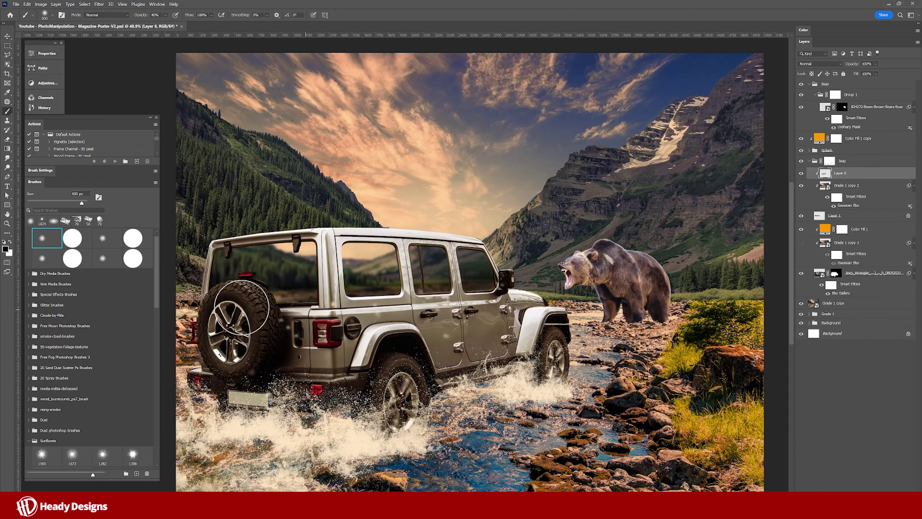
key(v)
Set Grade 1 copy 3 to Soft Light, transform it, and set its blending options
click(846, 243)
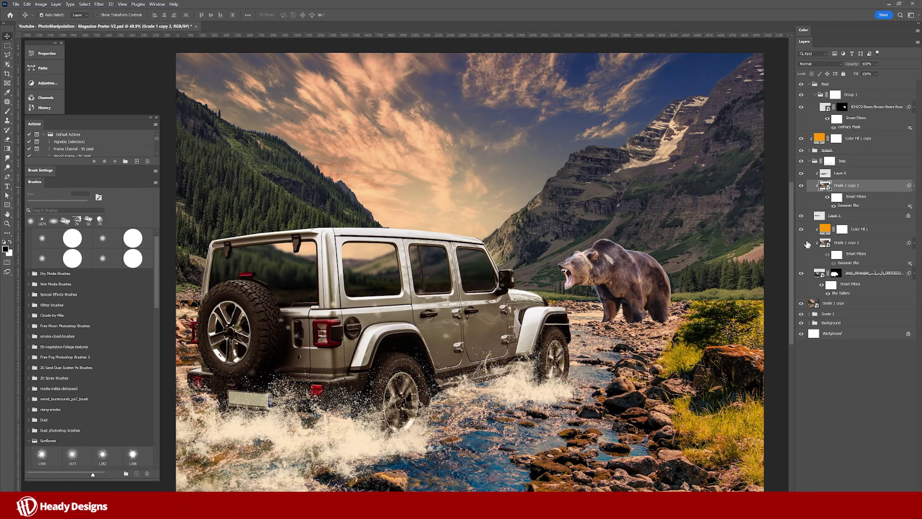
click(801, 242)
click(820, 63)
click(825, 160)
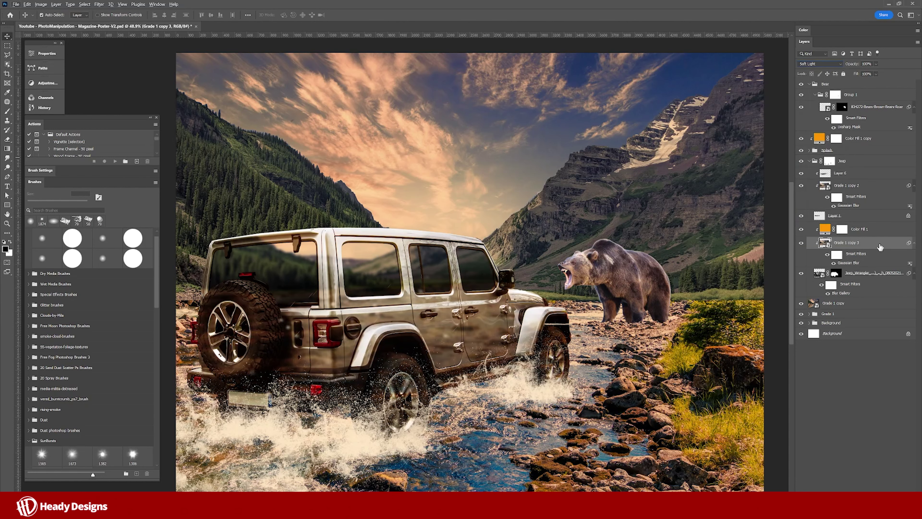
key(ctrl+t)
click(477, 199)
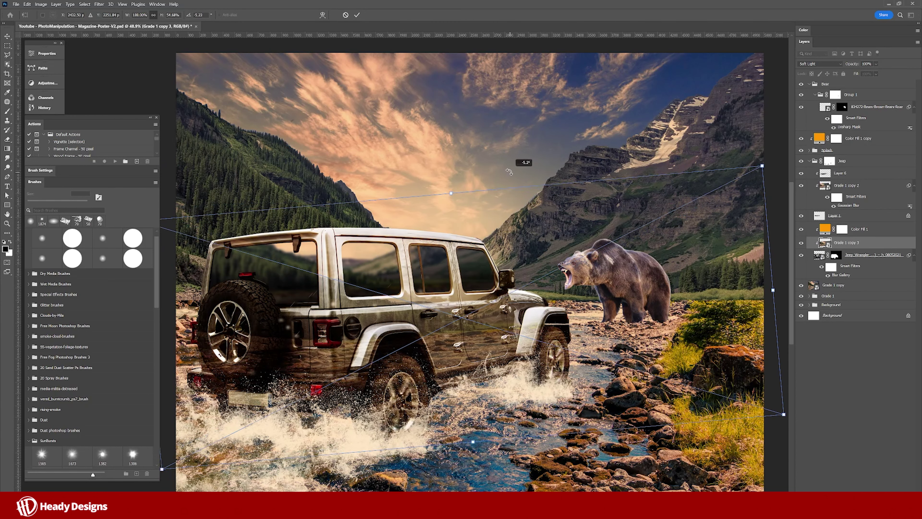
key(Return)
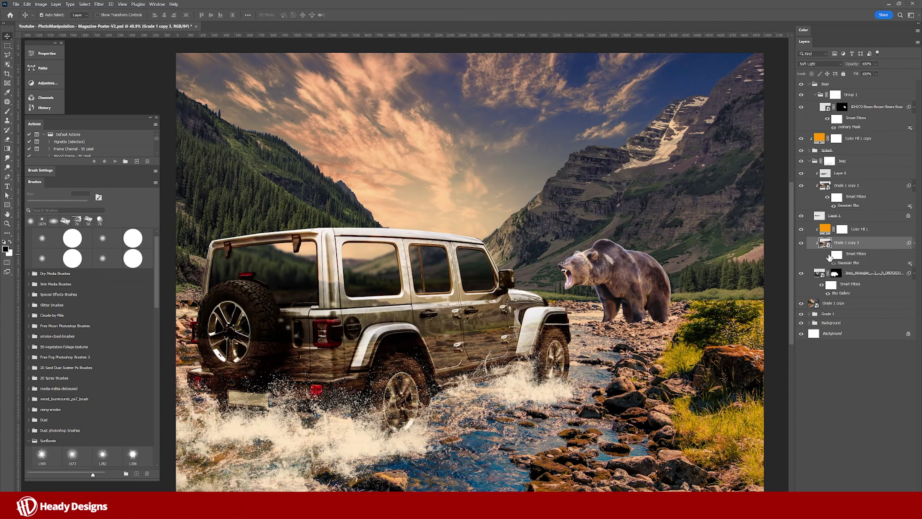
double_click(893, 241)
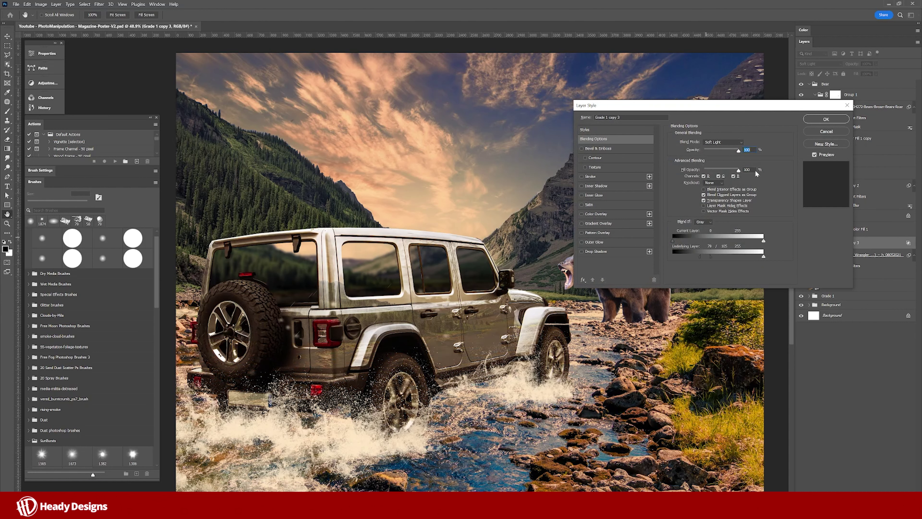
click(826, 120)
Hide the reflection with a black mask, reveal it over the doors, and apply a 9 px Gaussian Blur
click(874, 486)
key(ctrl+i)
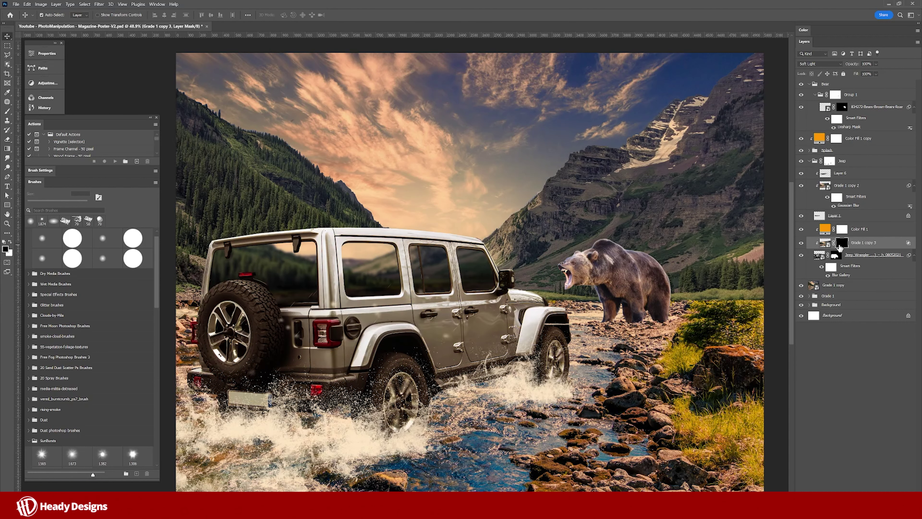
key(b)
mouse_move(496, 322)
mouse_down()
mouse_move(382, 314)
mouse_move(344, 323)
mouse_move(512, 330)
mouse_up()
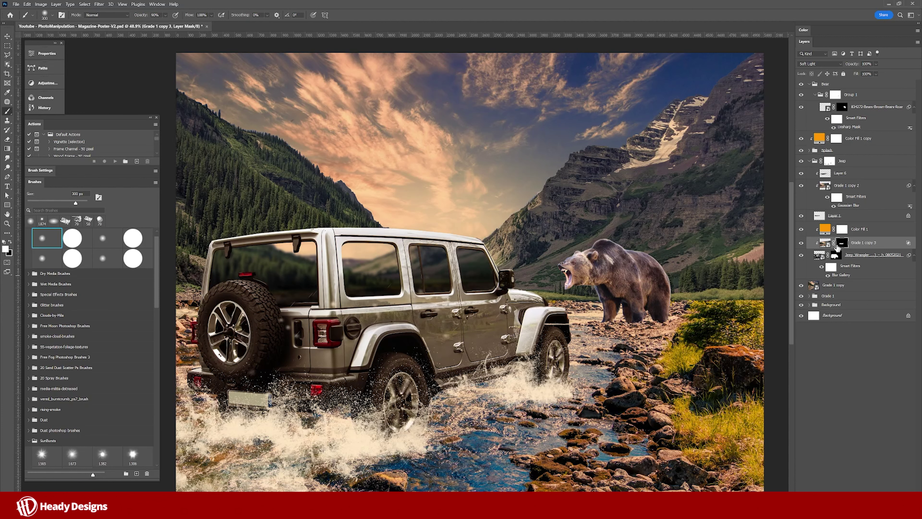
click(825, 242)
click(99, 4)
click(205, 115)
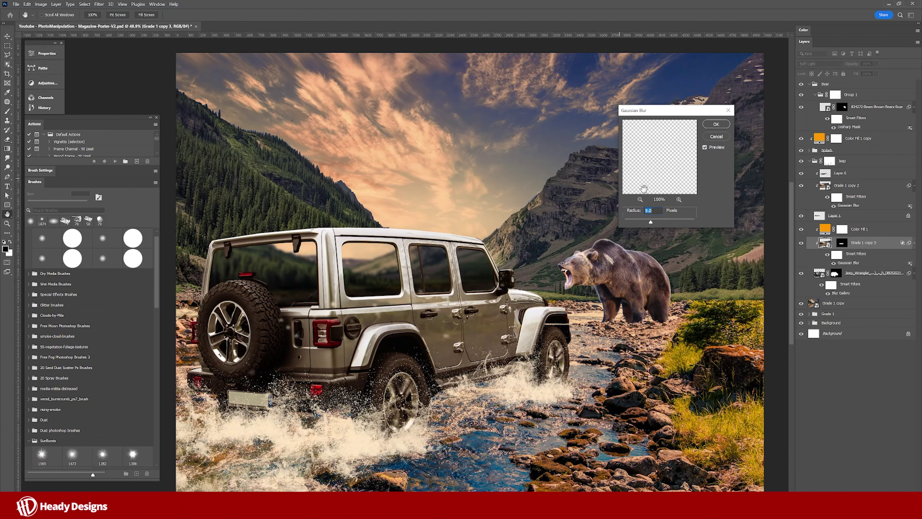
click(715, 123)
drag(503, 237, 532, 218)
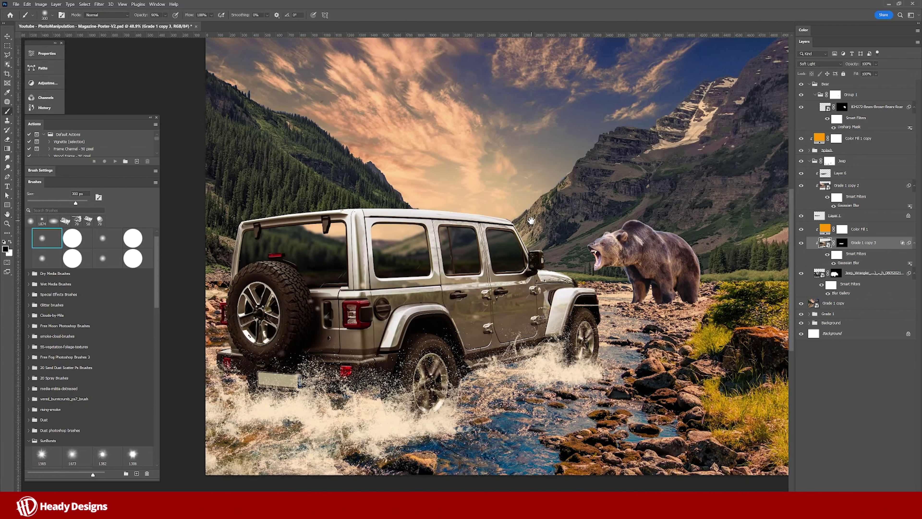
Clip a copy of the orange fill and a Curves adjustment to the bear, darkening its tones
click(876, 106)
key(z)
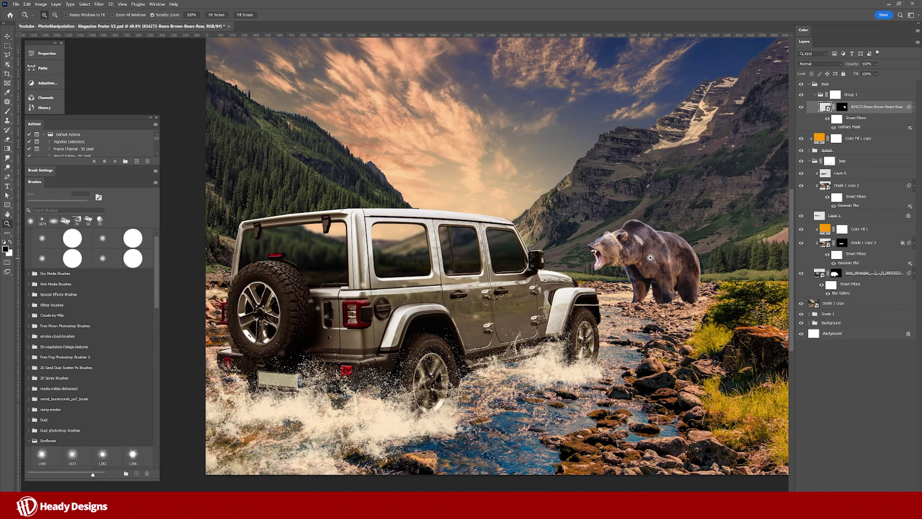
scroll(781, 243, up, 3)
drag(876, 106, 836, 120)
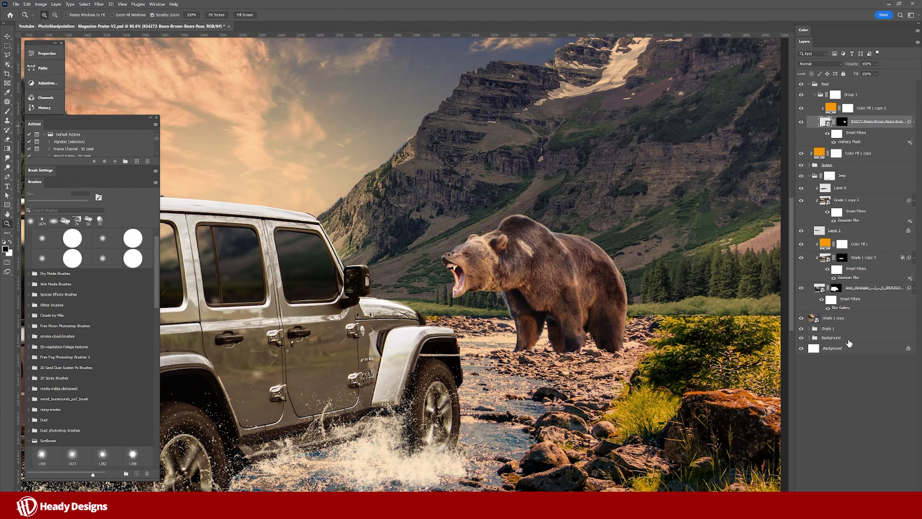
click(850, 343)
click(879, 399)
drag(101, 146, 101, 148)
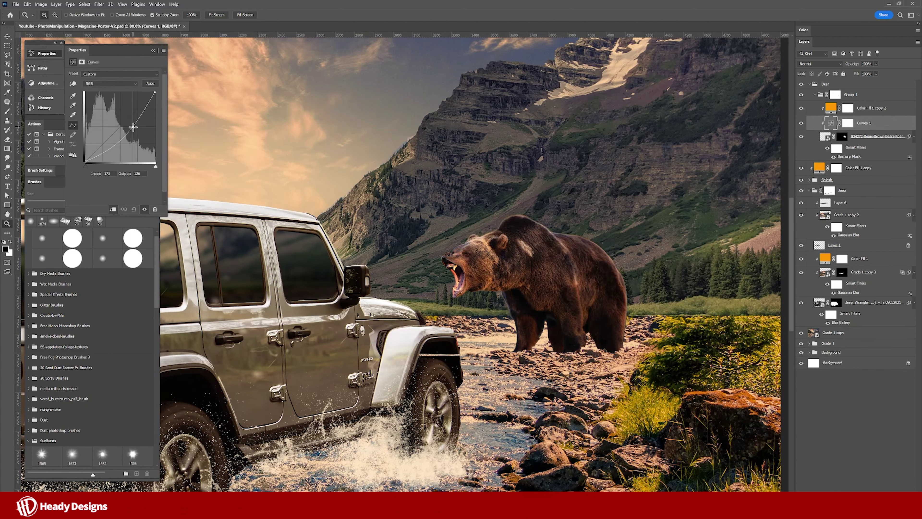
drag(157, 98, 155, 101)
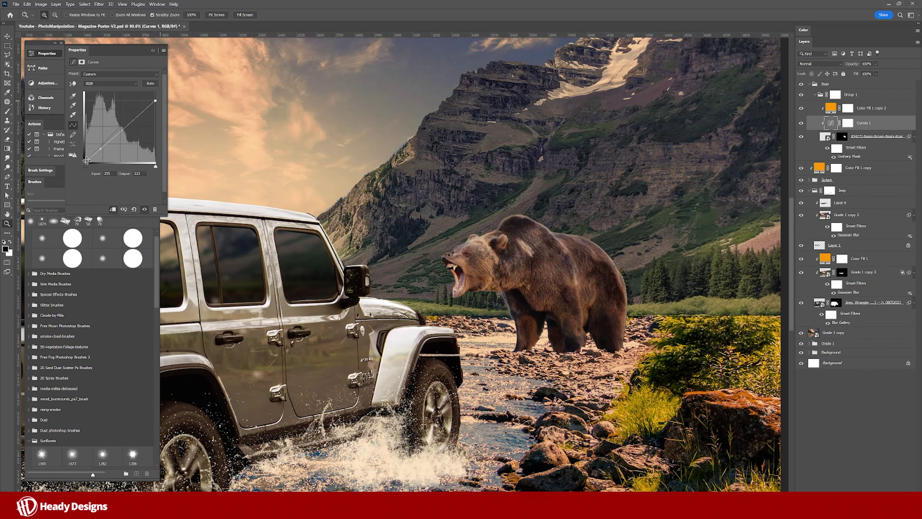
drag(101, 148, 102, 150)
scroll(548, 301, down, 5)
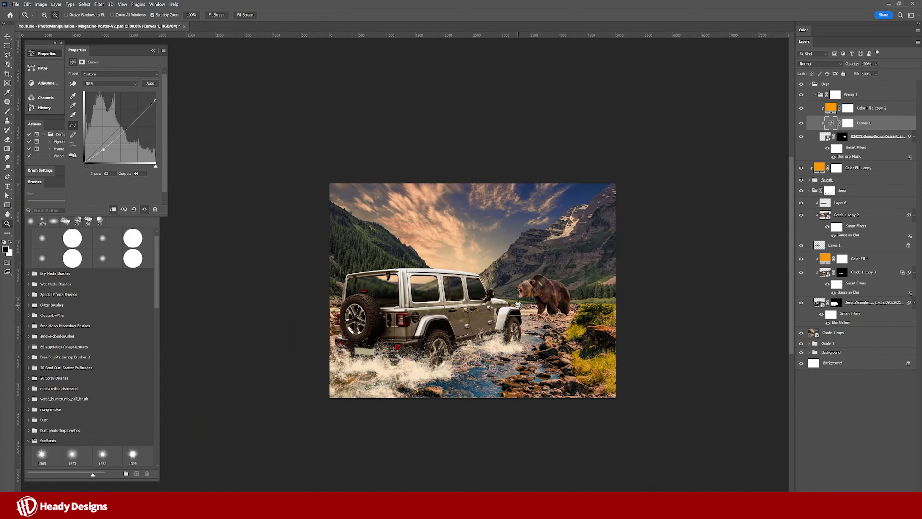
scroll(545, 290, up, 6)
Add an Exposure adjustment at -0.89 to the bear, masking it along the back and leg
click(859, 494)
click(875, 411)
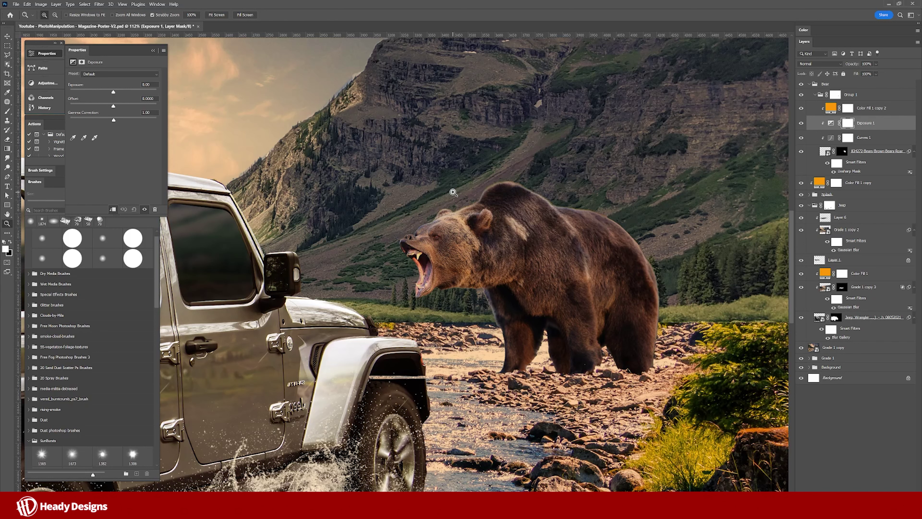
drag(114, 93, 109, 93)
click(847, 124)
key(b)
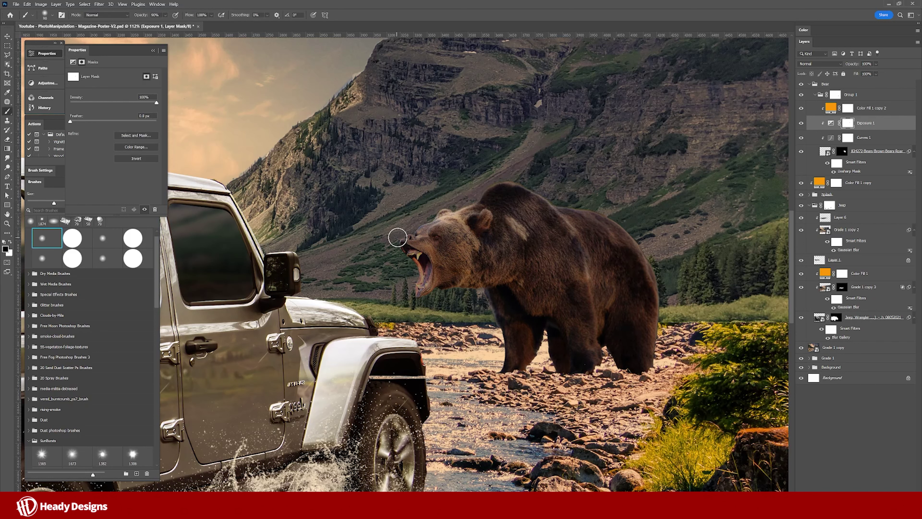
drag(458, 196, 643, 239)
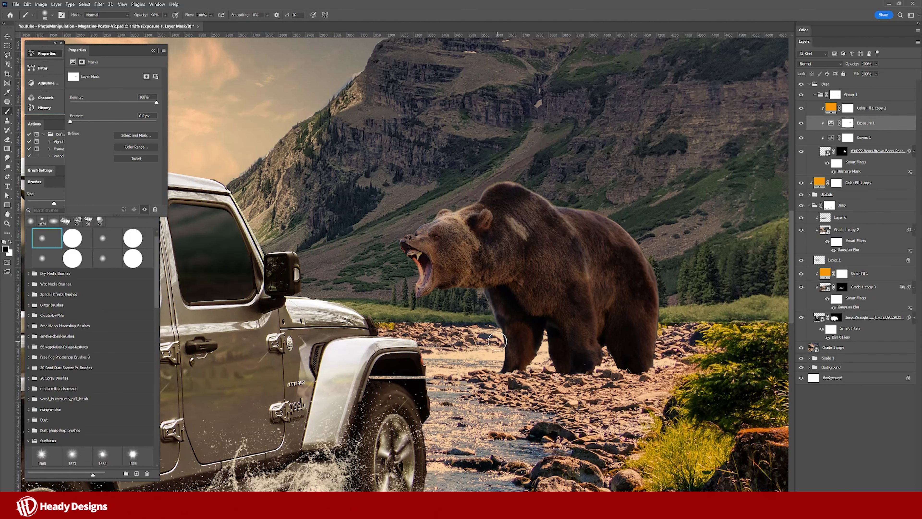
key(z)
click(510, 246)
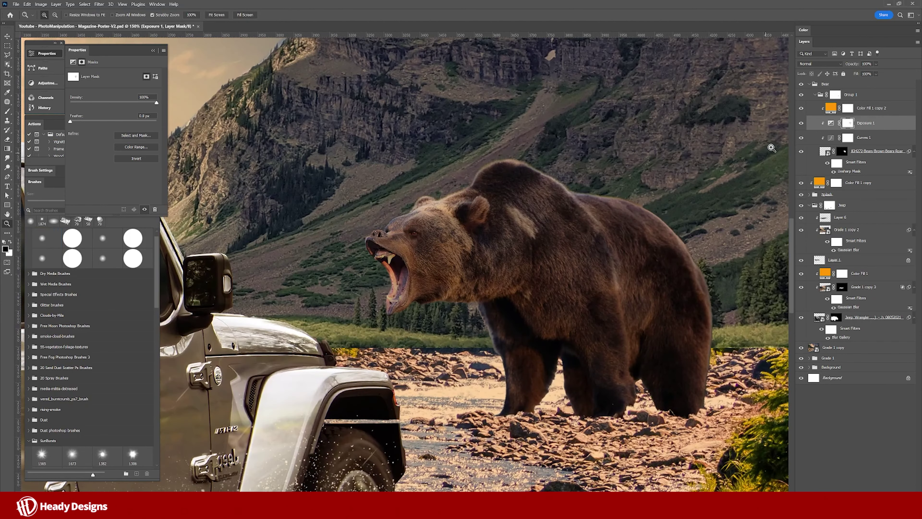
Add a second Exposure adjustment that brightens the bear, with its mask inverted to hide it
click(875, 488)
click(879, 412)
drag(113, 92, 127, 92)
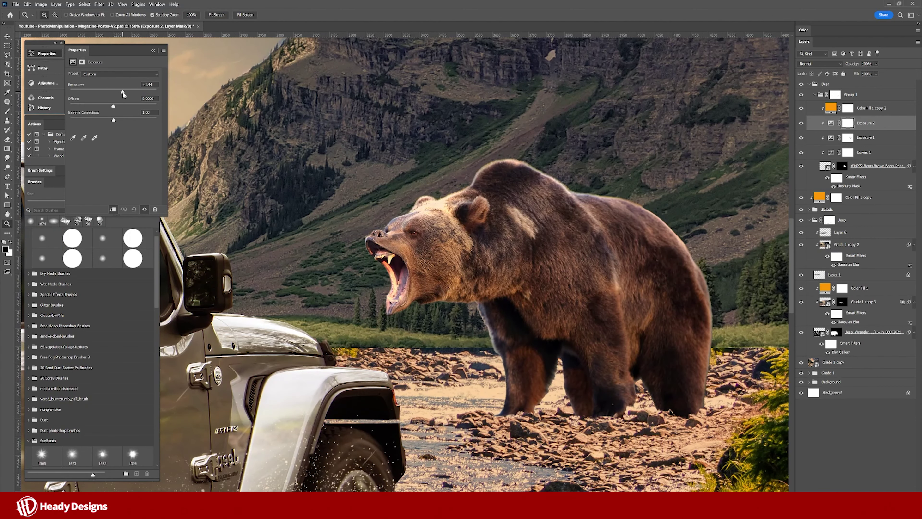
click(848, 122)
key(ctrl+i)
mouse_move(472, 184)
mouse_down()
mouse_move(541, 160)
mouse_move(314, 306)
mouse_up()
key(b)
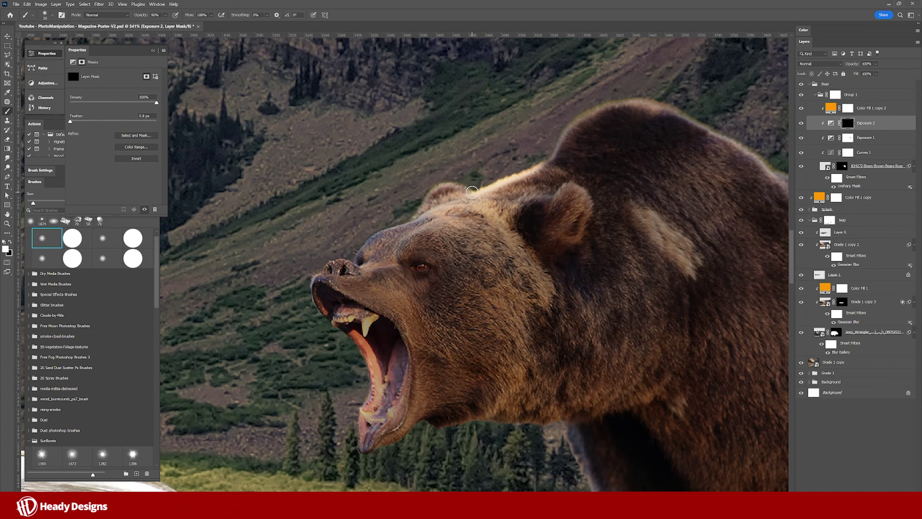
Paint rim highlights along the bear's neck, chest, back leg, head and back
scroll(314, 306, down, 4)
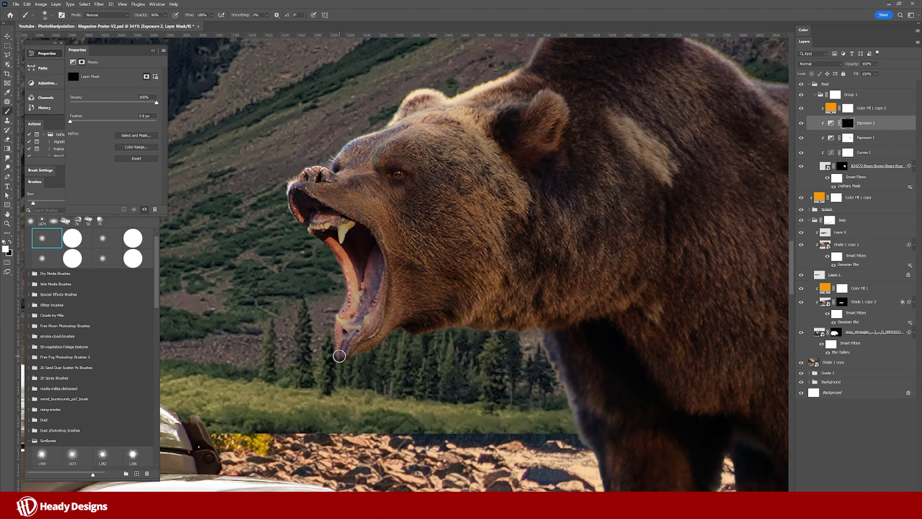
mouse_move(339, 354)
mouse_down()
mouse_move(398, 325)
mouse_move(522, 323)
mouse_move(455, 125)
mouse_move(516, 262)
mouse_move(512, 374)
mouse_up()
drag(659, 257, 676, 374)
scroll(293, 262, up, 5)
mouse_move(293, 261)
mouse_down()
mouse_move(350, 247)
mouse_move(519, 313)
mouse_move(658, 325)
mouse_move(389, 166)
mouse_up()
scroll(389, 165, down, 3)
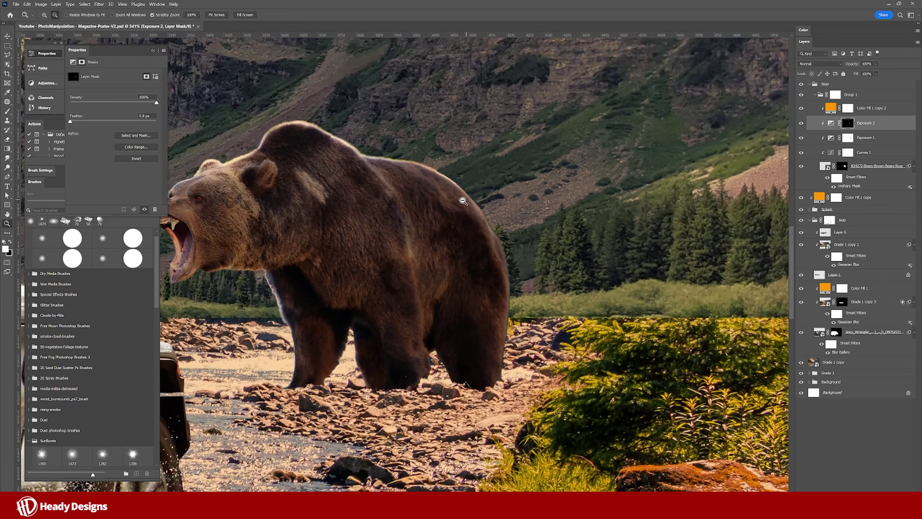
scroll(389, 166, down, 2)
key(ctrl+shift+alt+n)
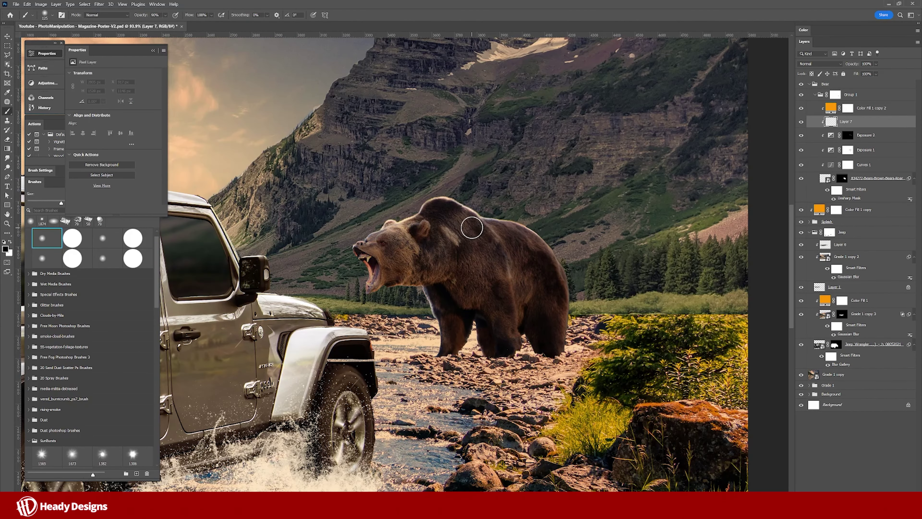
After a stroke around the bear, add a hidden Black & White adjustment above the Bear group
mouse_move(472, 227)
mouse_down()
mouse_move(525, 240)
mouse_move(513, 323)
mouse_move(532, 274)
mouse_up()
key(z)
alt+click(499, 286)
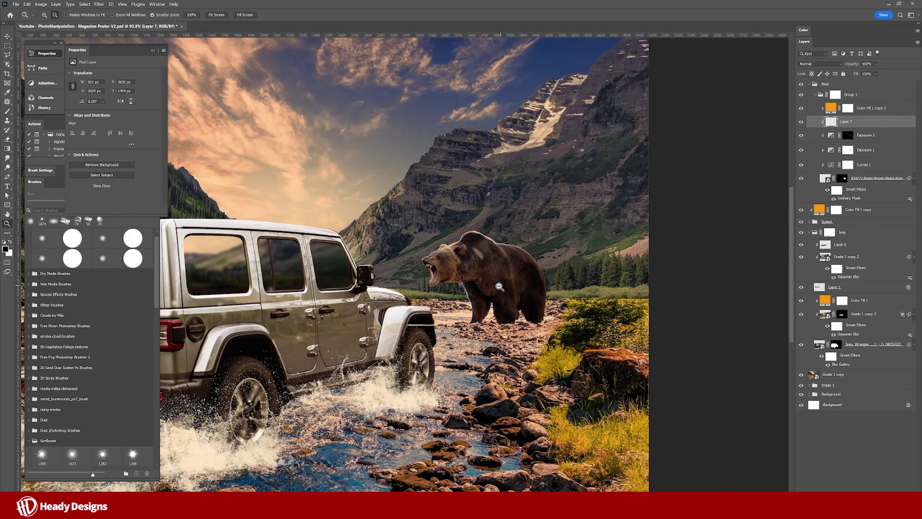
click(831, 84)
click(871, 511)
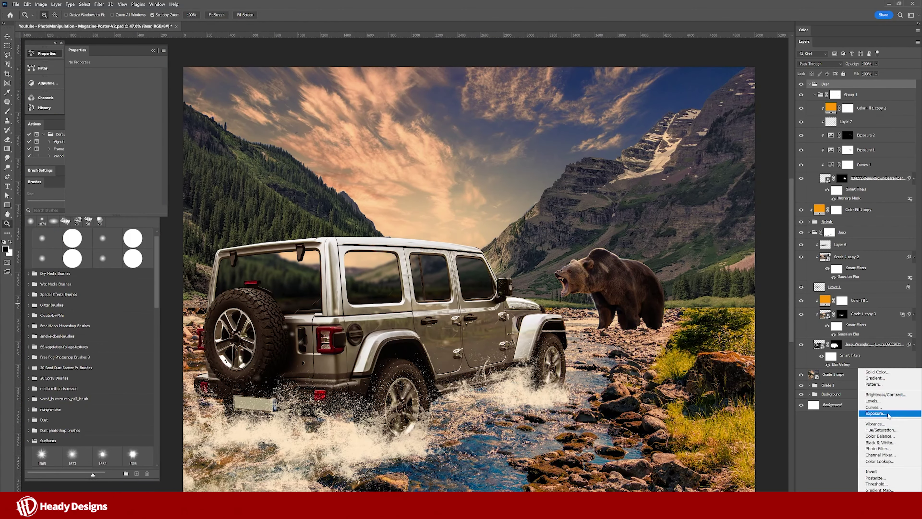
click(880, 442)
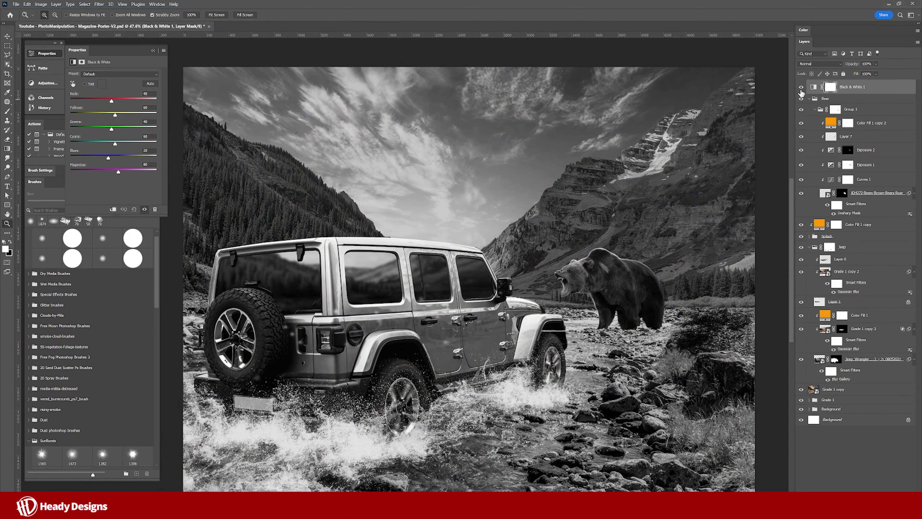
click(802, 87)
Add a darkening Exposure adjustment above Color Fill 1 copy and invert its mask
click(846, 389)
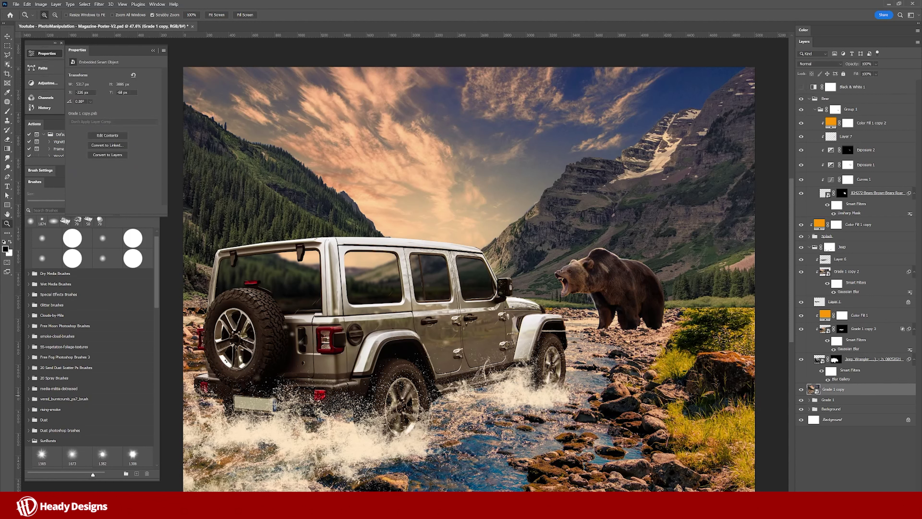
click(871, 510)
click(886, 386)
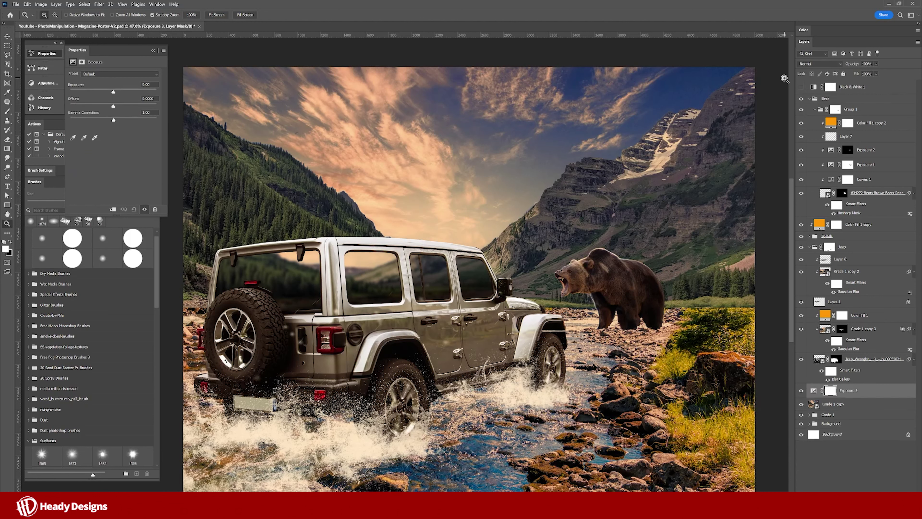
drag(113, 92, 101, 92)
mouse_move(858, 390)
mouse_down()
mouse_move(849, 221)
mouse_move(835, 224)
mouse_up()
click(835, 224)
key(ctrl+i)
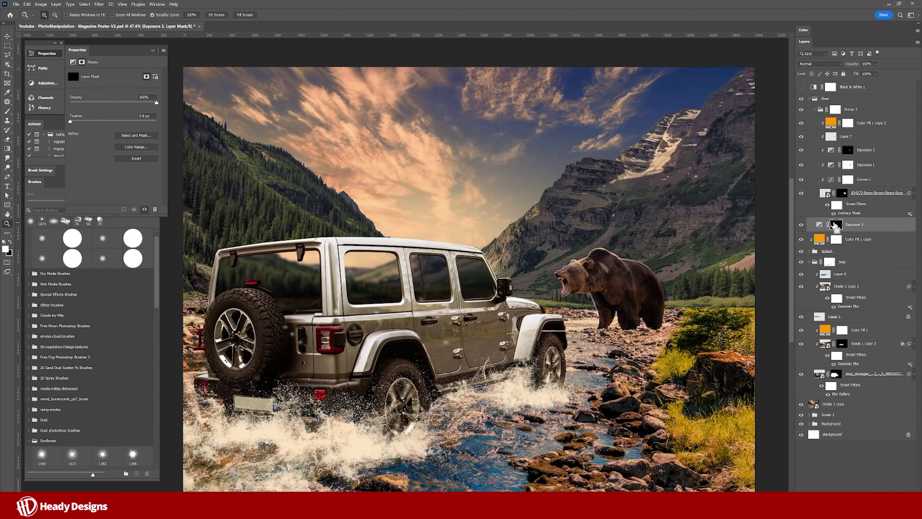
Paint the Exposure 3 mask to darken the splash water by the Jeep's rear bumper
key(b)
mouse_move(472, 400)
mouse_down()
mouse_move(551, 435)
mouse_move(312, 441)
mouse_move(510, 384)
mouse_move(549, 405)
mouse_up()
drag(376, 429, 186, 487)
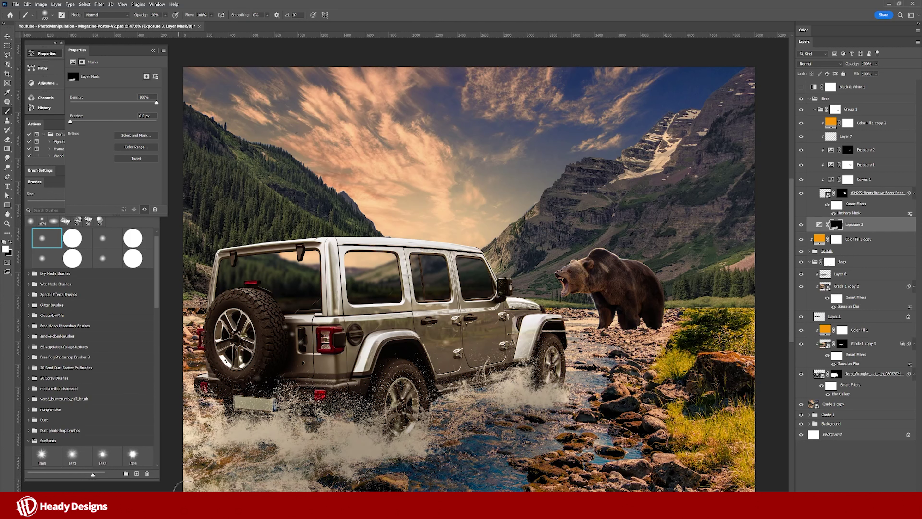
click(820, 225)
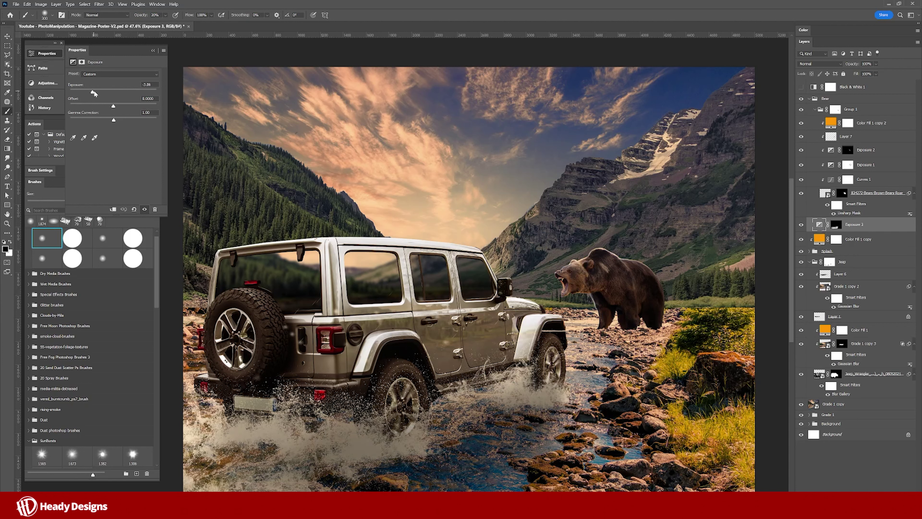
key(v)
click(634, 309)
key(l)
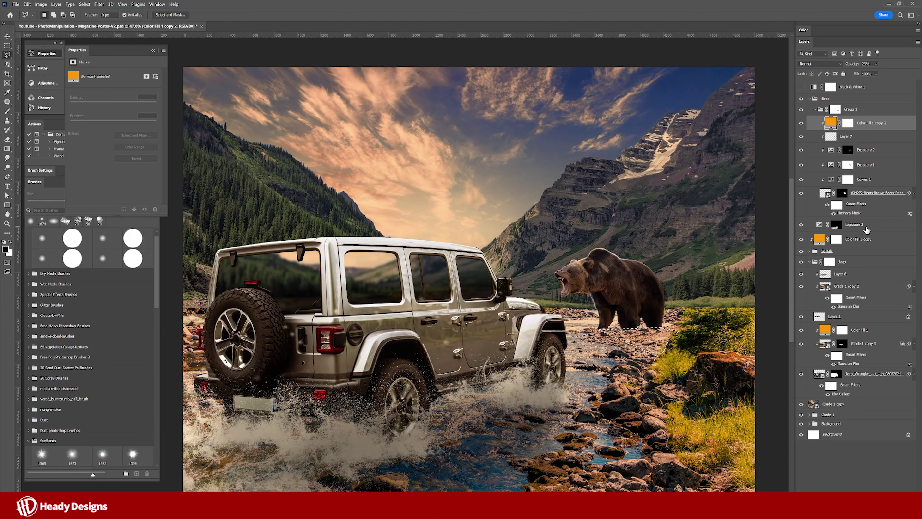
Add an Exposure 4 adjustment and paint its mask at 80% to darken rocks under the bear
click(871, 400)
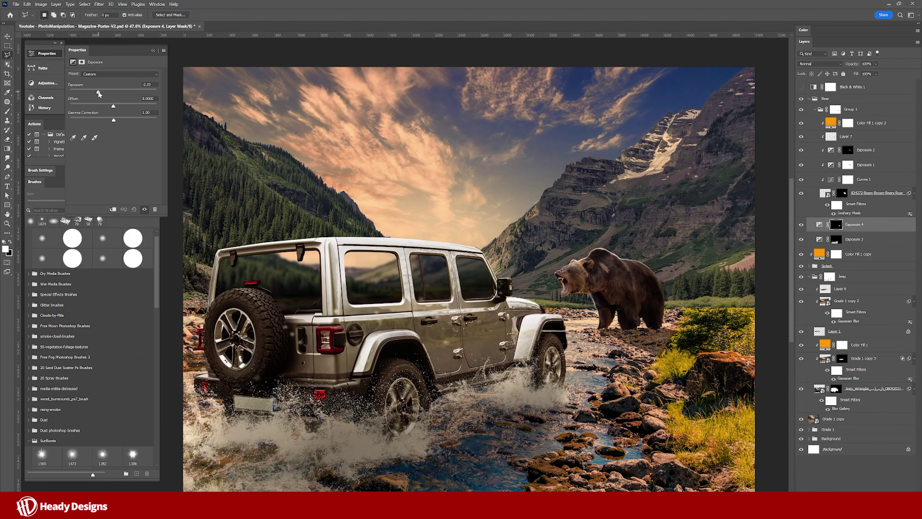
click(836, 225)
key(b)
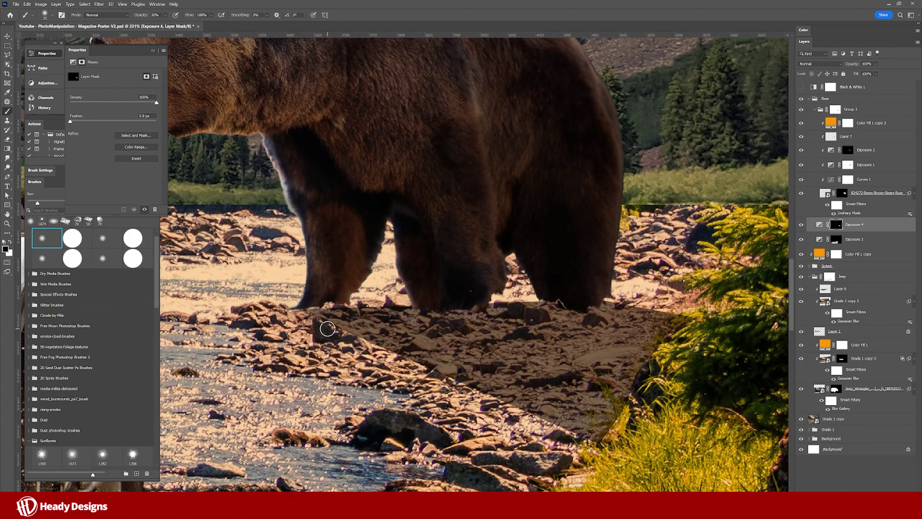
key(8)
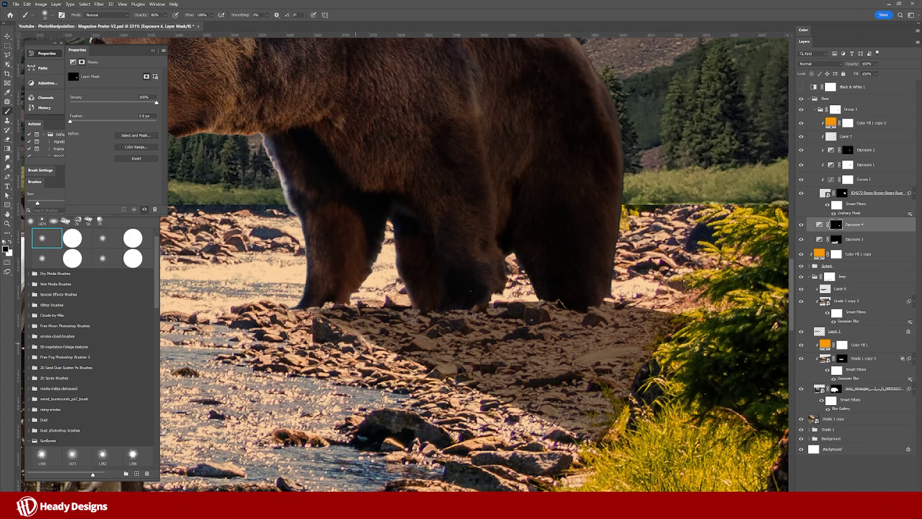
drag(367, 348, 591, 440)
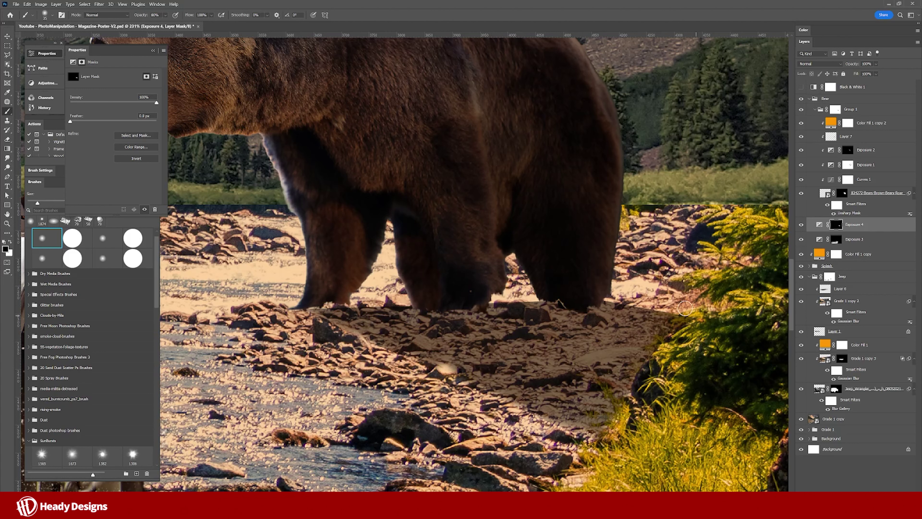
drag(685, 308, 692, 313)
mouse_move(618, 314)
mouse_down()
mouse_move(537, 303)
mouse_move(344, 309)
mouse_up()
With a 125 brush, extend the ground shadow to the right of and below the bear
key(x)
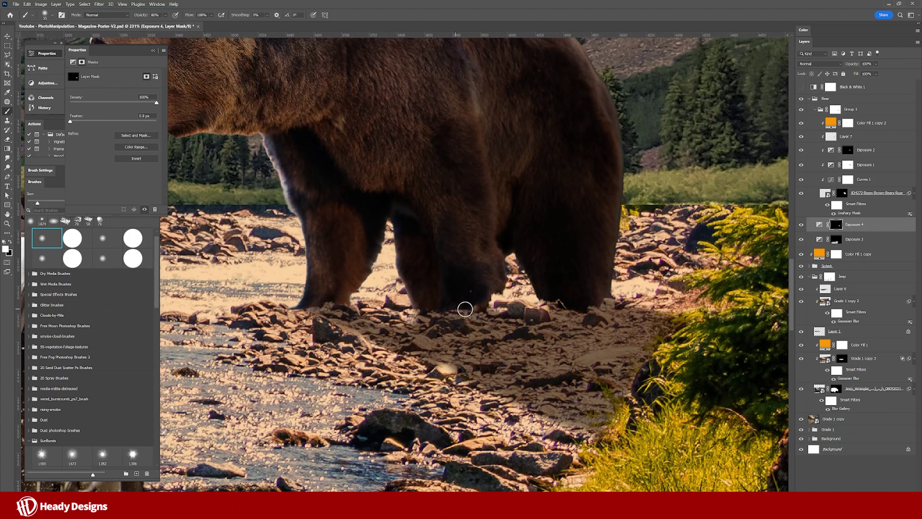
key(ctrl+0)
scroll(674, 327, up, 5)
key(bracketright)
key(bracketright)
key(bracketright)
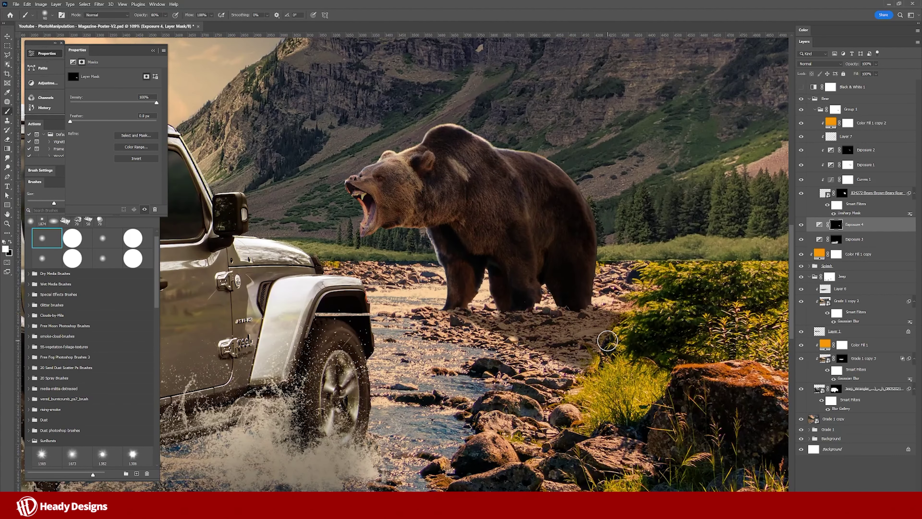
drag(674, 327, 704, 325)
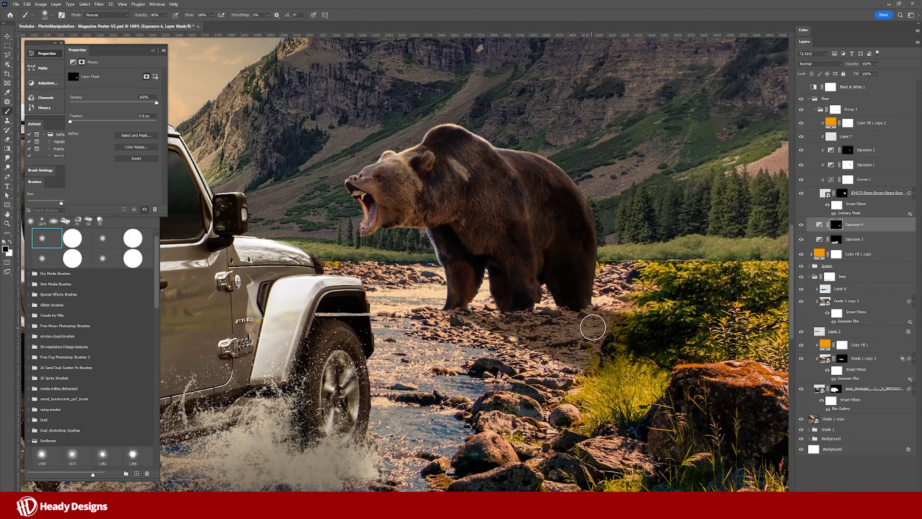
drag(703, 324, 617, 374)
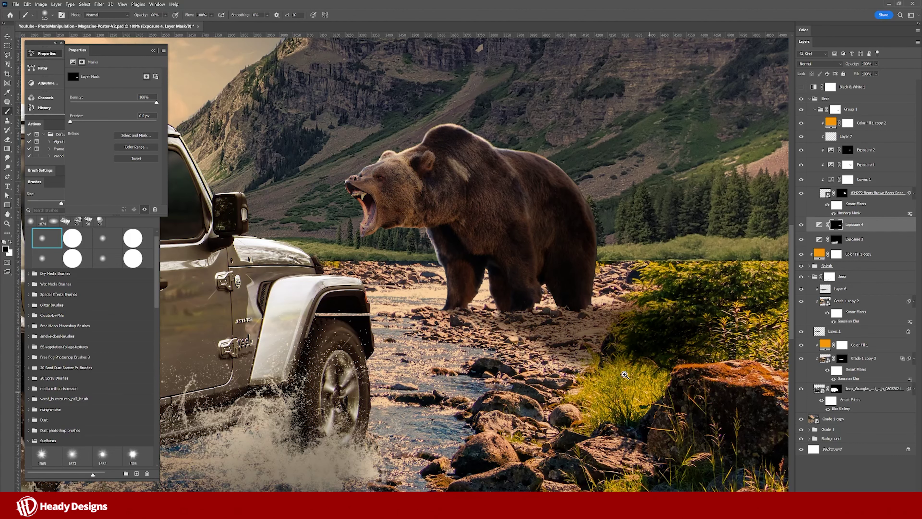
key(z)
key(ctrl+0)
scroll(602, 364, up, 2)
key(b)
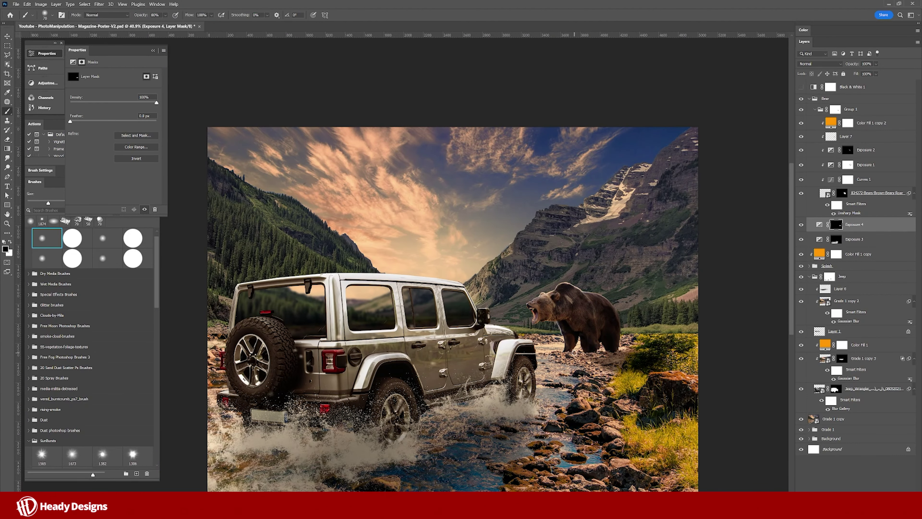
Add new empty layers and paint a trial stroke near the bear's feet
key(ctrl+shift+alt+n)
key(bracketright)
key(bracketright)
key(bracketright)
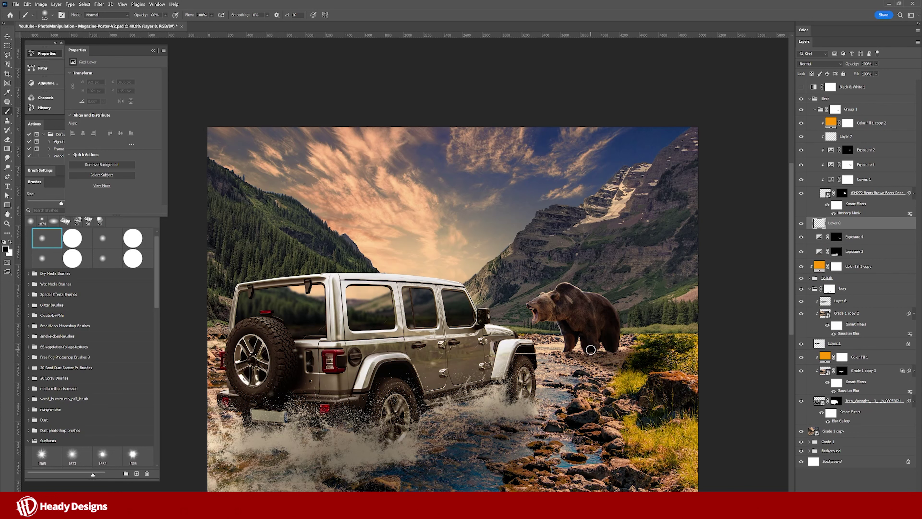
drag(568, 352, 683, 376)
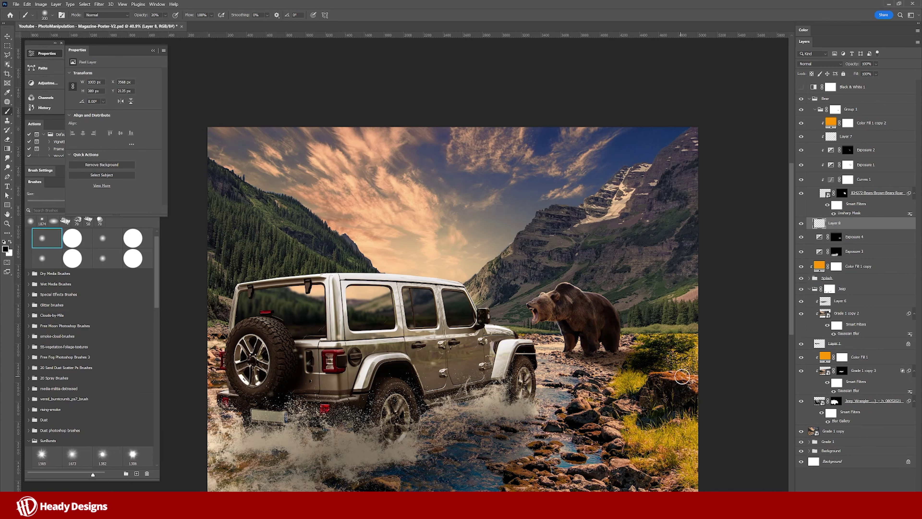
key(v)
drag(625, 351, 666, 330)
click(645, 294)
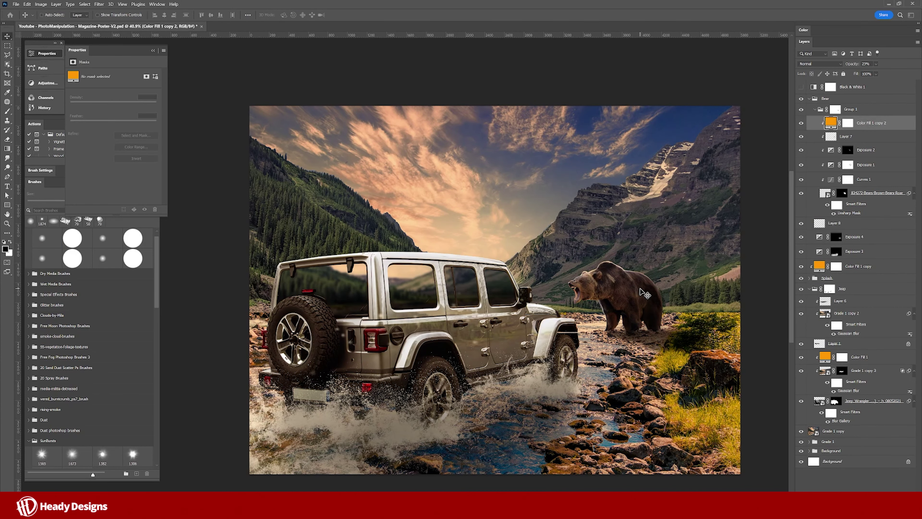
key(ctrl+shift+alt+n)
Add a new layer at Color Fill 1 and paint a faint stroke near the Jeep's rear
click(850, 369)
key(ctrl+shift+alt+n)
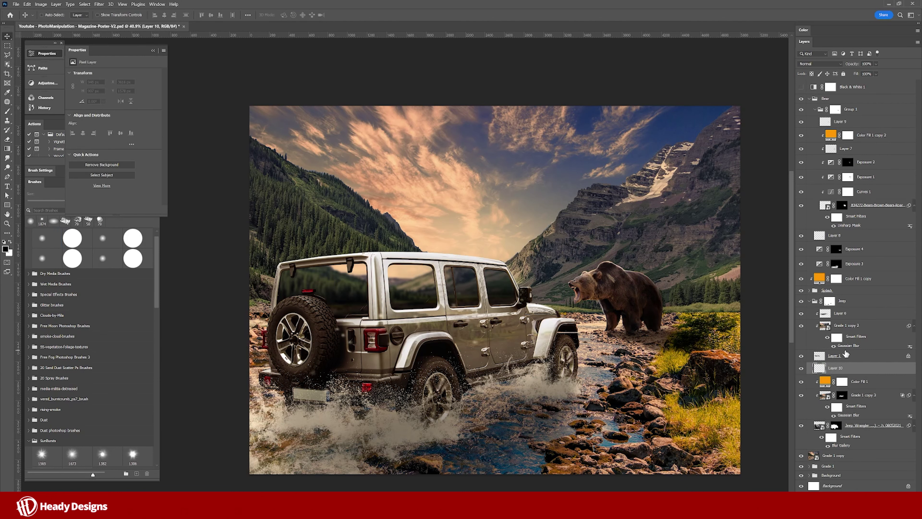
key(ctrl+bracketleft)
key(b)
drag(465, 371, 399, 365)
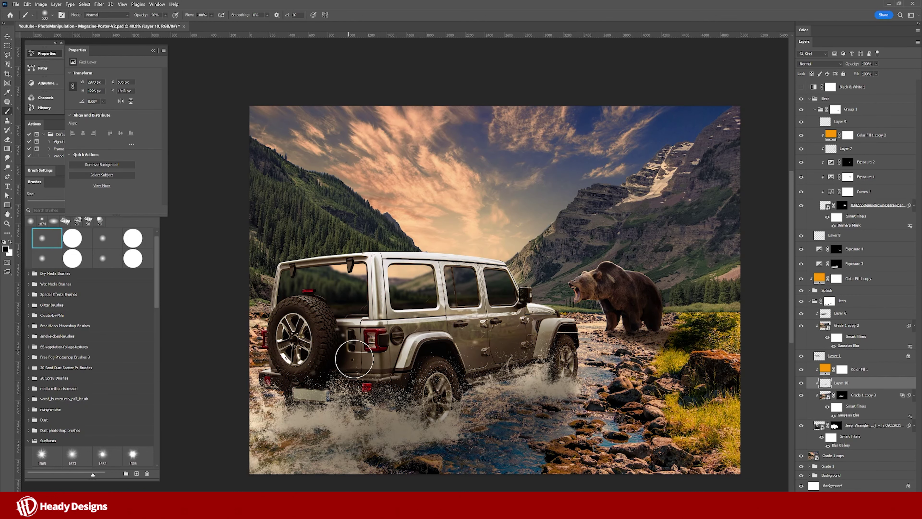
key(z)
drag(542, 346, 545, 346)
alt+click(545, 346)
Shrink the brush to 175 and toggle Layer 8's visibility to compare its effect
click(835, 236)
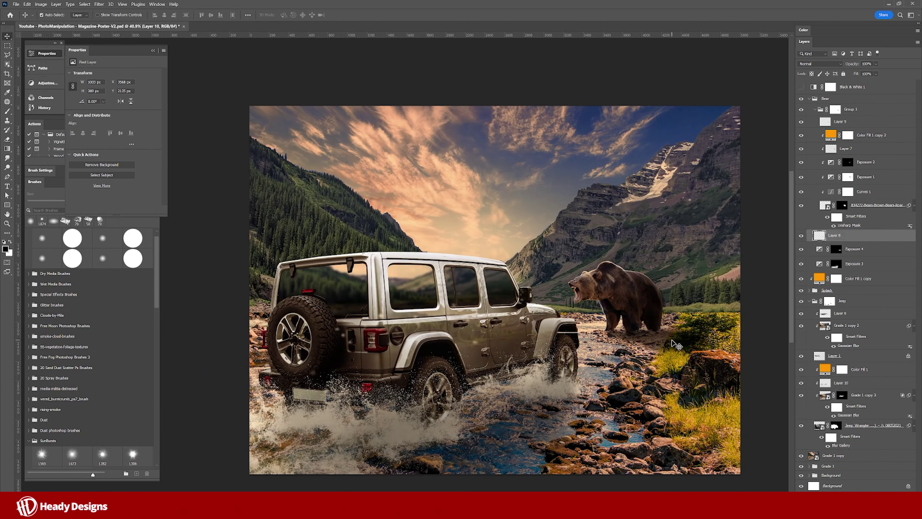
key(b)
key(x)
key(bracketleft)
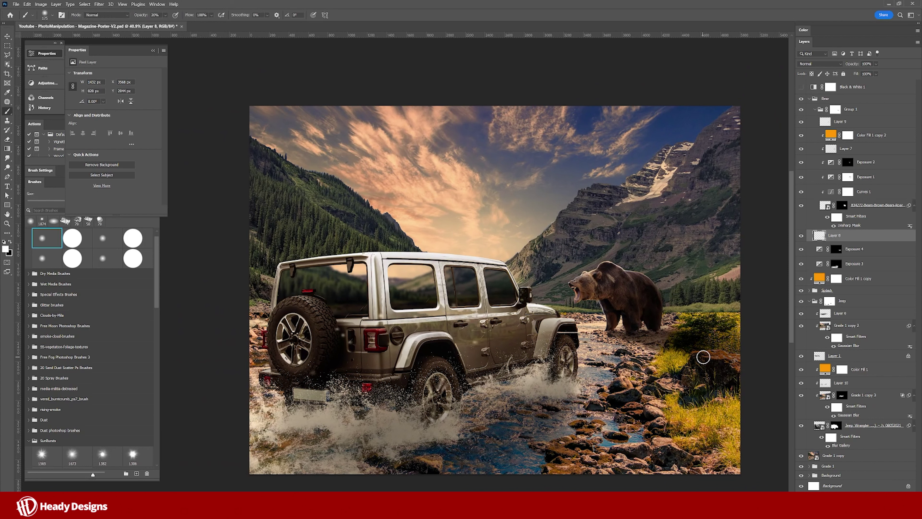
click(801, 235)
click(870, 497)
key(x)
key(v)
drag(692, 309, 689, 312)
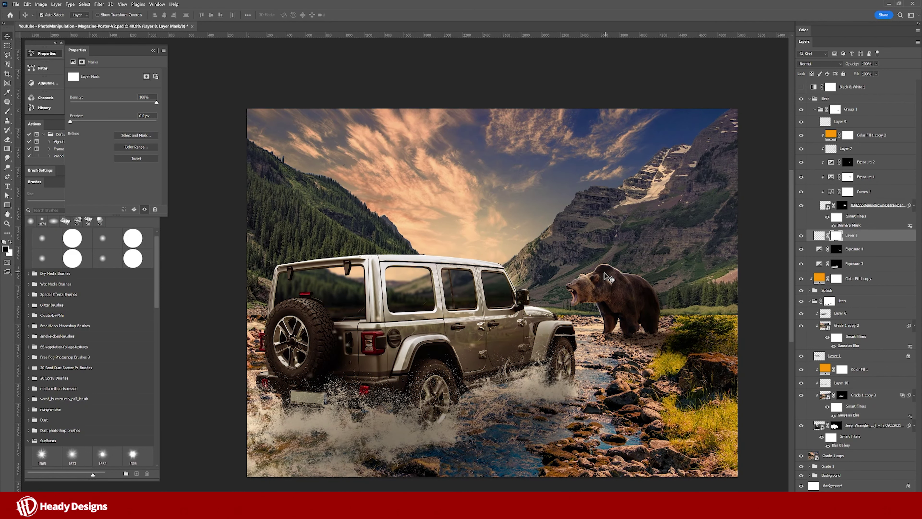
Add a layer above Color Fill 1 copy 2 and paint peach light over the bear's back
click(810, 136)
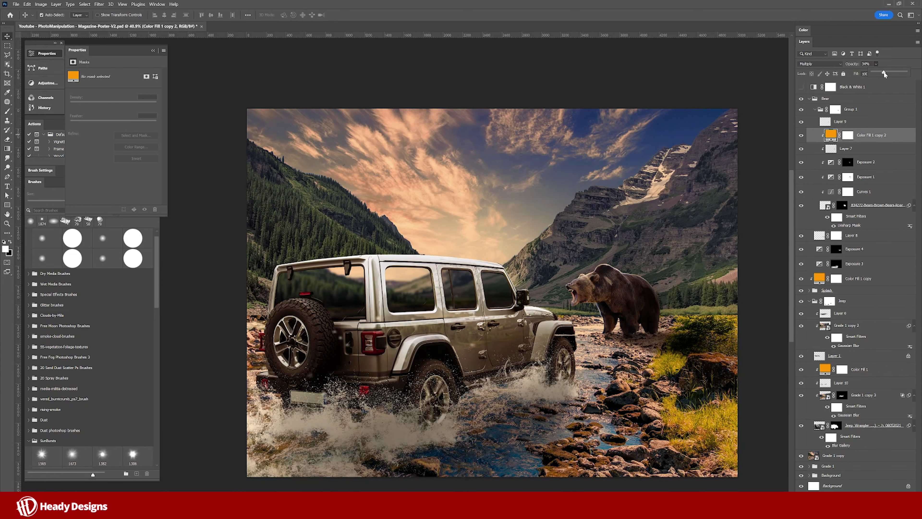
key(ctrl+shift+n)
key(Return)
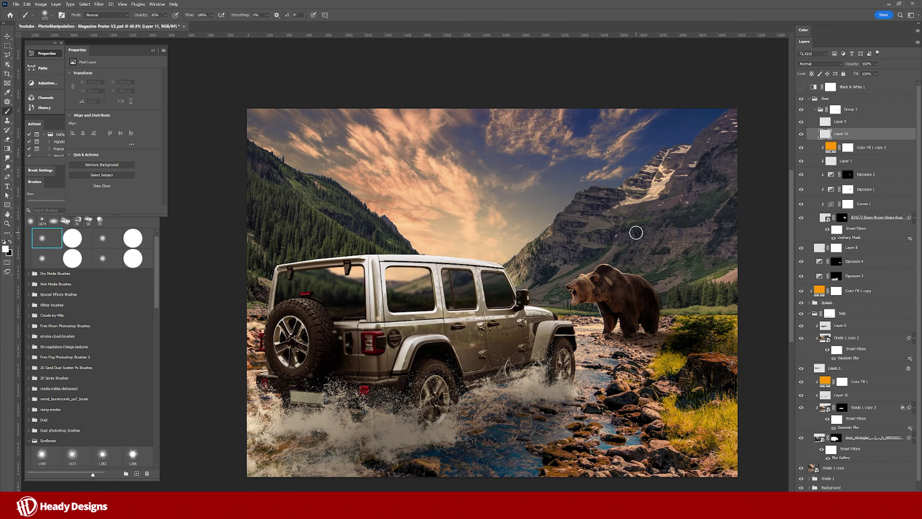
click(5, 249)
key(Return)
key(b)
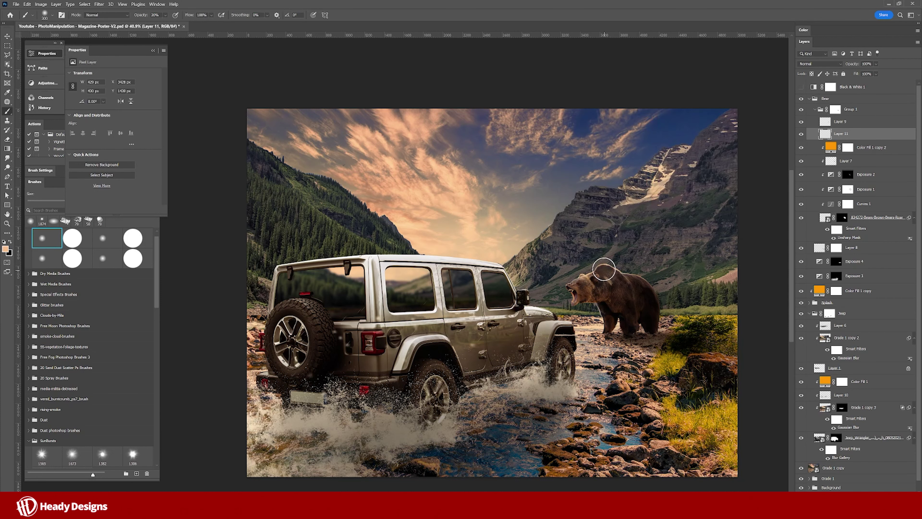
drag(624, 273, 626, 260)
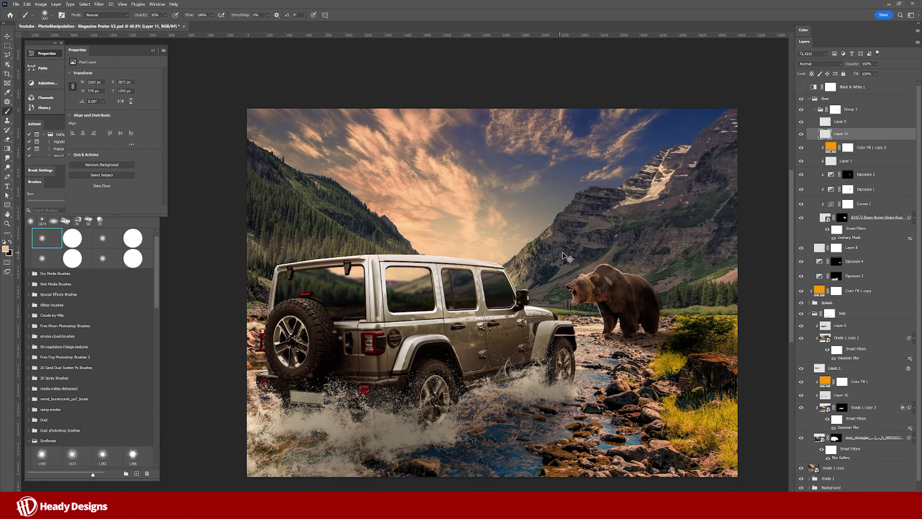
Add a +1.00 Exposure adjustment with inverted mask, painting it in over the jeep's fender at 80%
key(v)
click(835, 468)
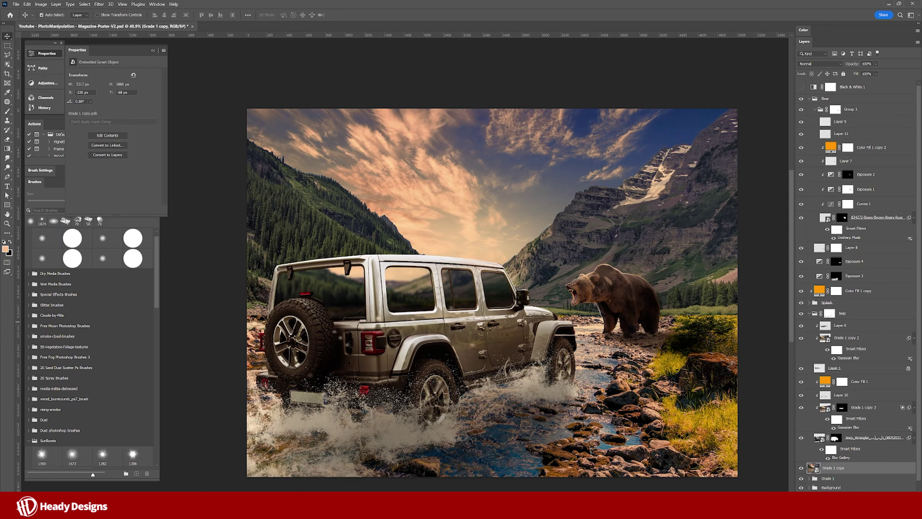
click(878, 497)
click(874, 409)
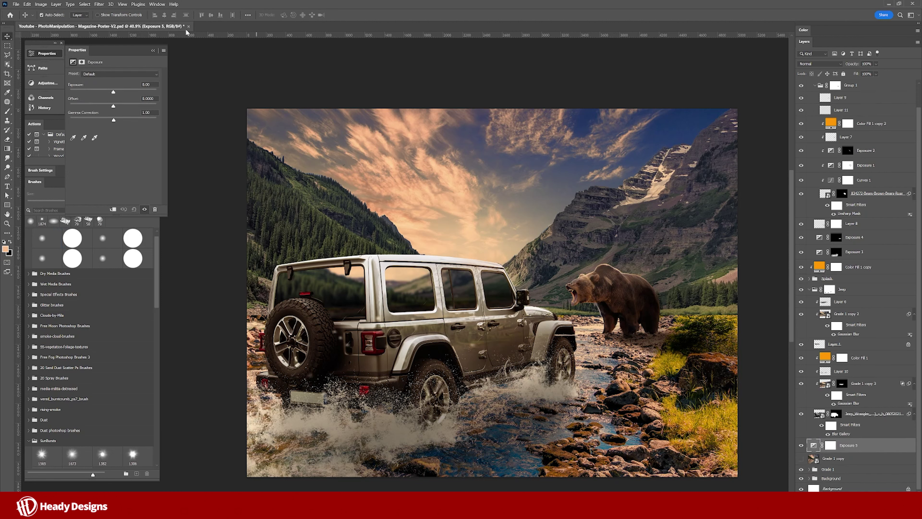
drag(113, 92, 121, 93)
click(829, 449)
key(ctrl+i)
key(b)
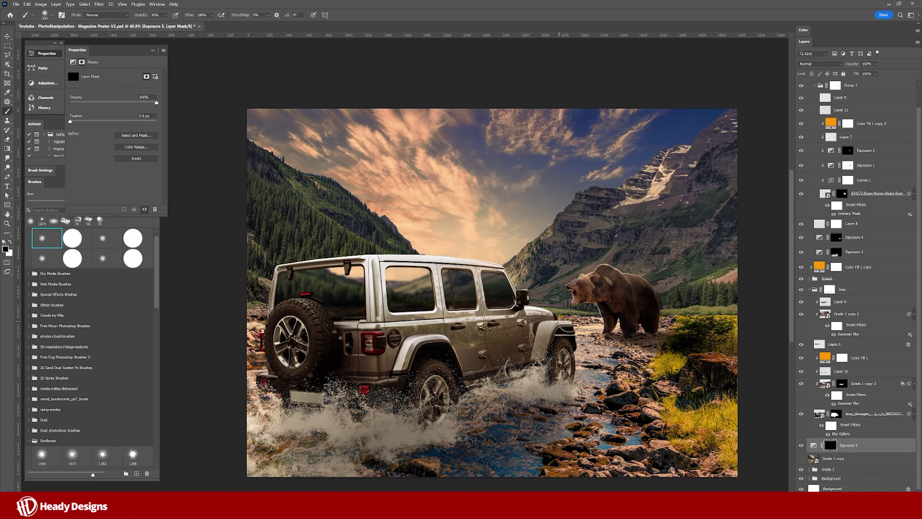
key(8)
mouse_move(561, 321)
mouse_down()
mouse_move(584, 333)
mouse_move(467, 285)
mouse_up()
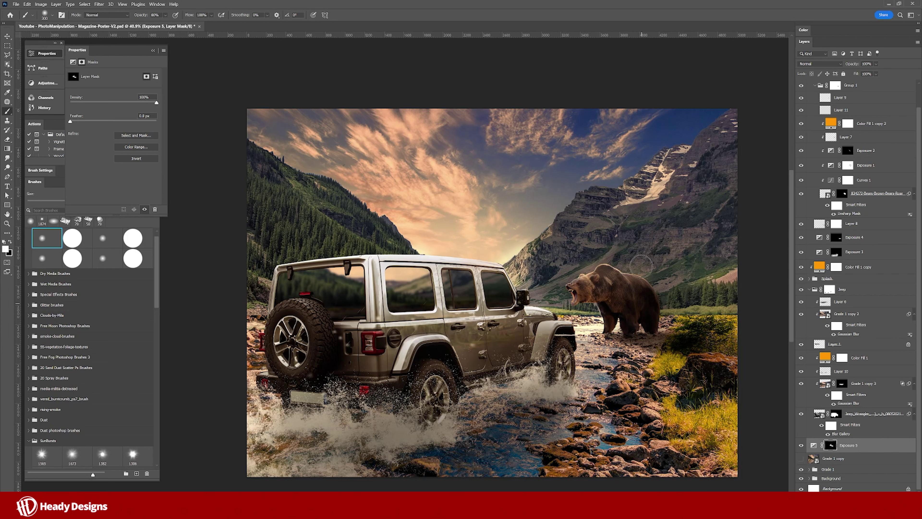
On clipped Layer 12, paint sampled tan light at 20% with a 700 brush over the upper-right mountain
key(ctrl+shift+alt+n)
key(bracketright)
alt+click(339, 182)
key(bracketright)
key(bracketright)
key(bracketright)
key(2)
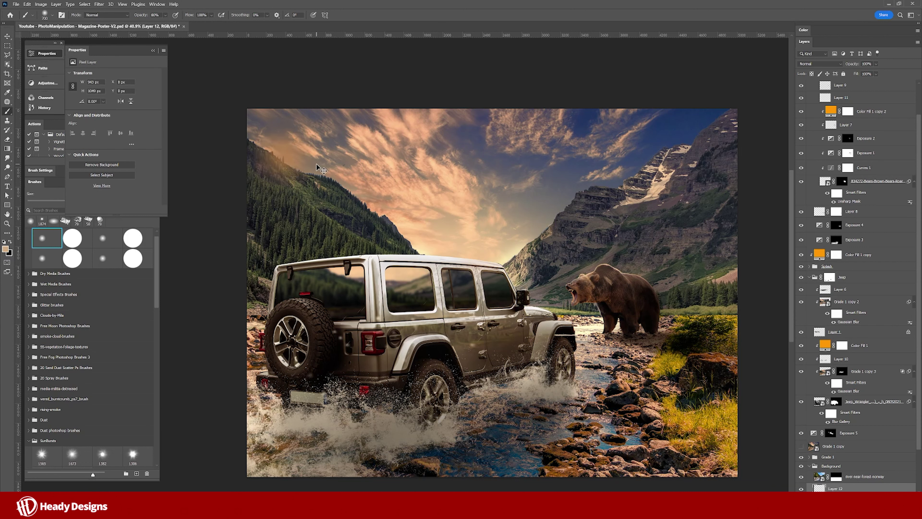
drag(283, 153, 429, 218)
scroll(861, 446, down, 3)
alt+click(860, 446)
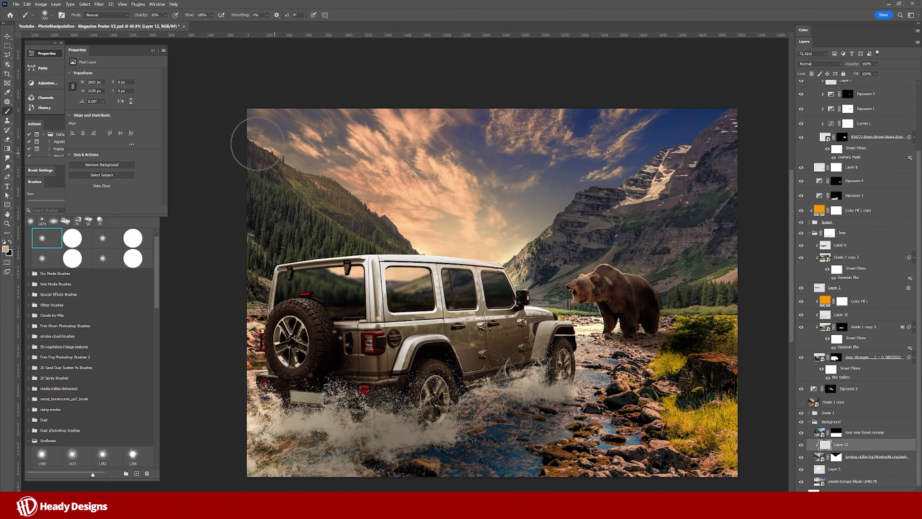
drag(545, 254, 726, 138)
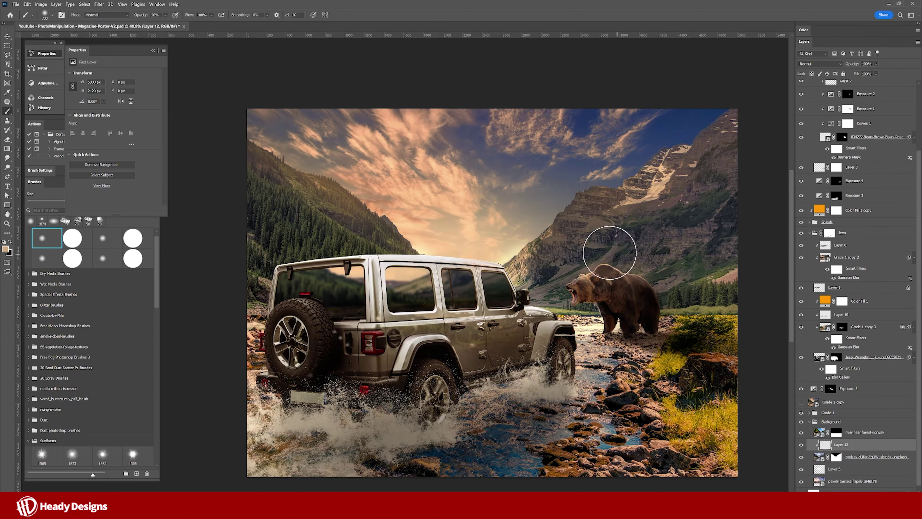
Add Layers 13 and 14 with faint tan glows across the mountains to the canvas edge
key(ctrl+shift+alt+n)
drag(278, 226, 696, 282)
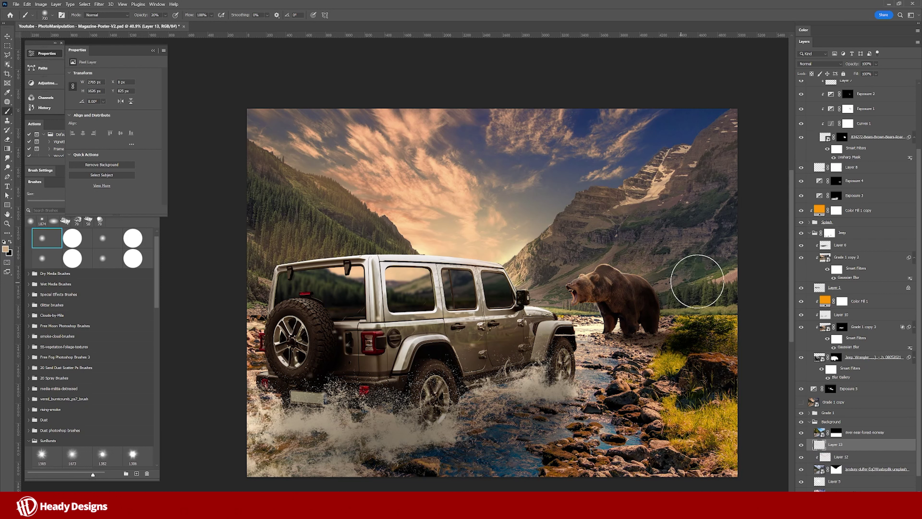
click(828, 65)
key(ctrl+shift+alt+n)
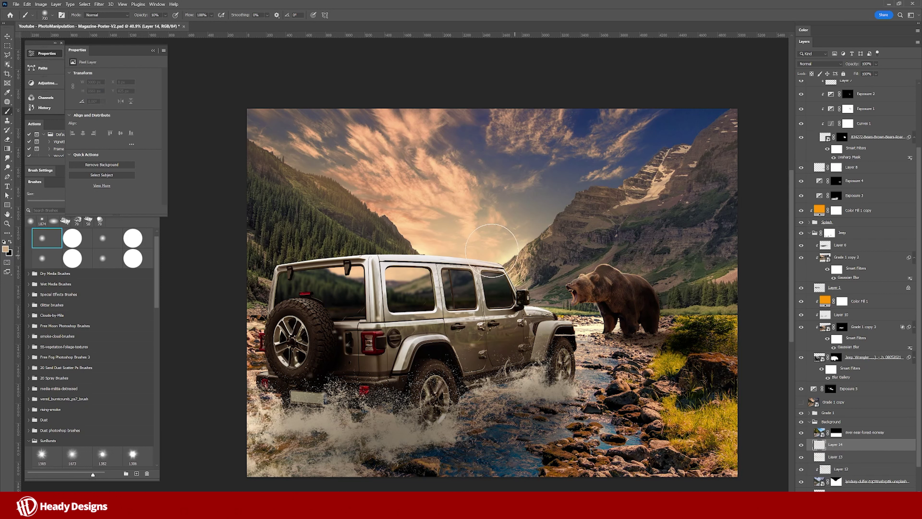
key(1)
drag(378, 270, 775, 297)
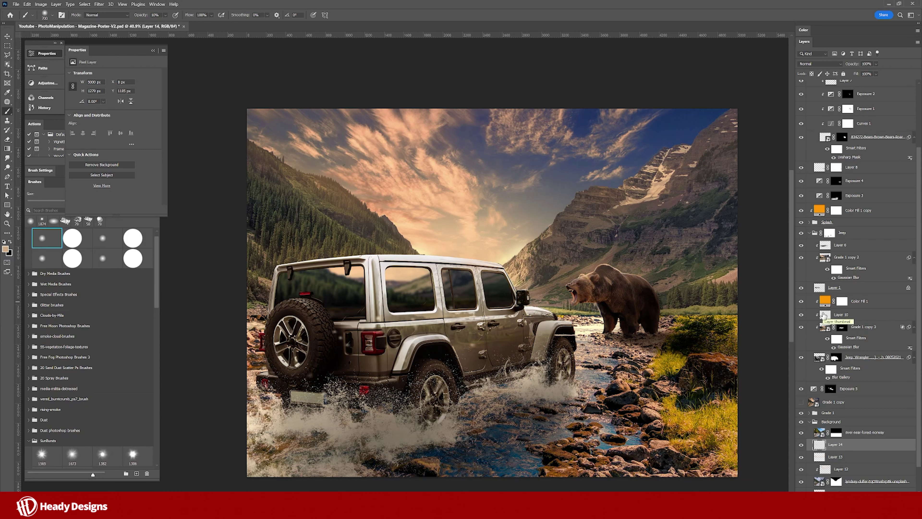
key(v)
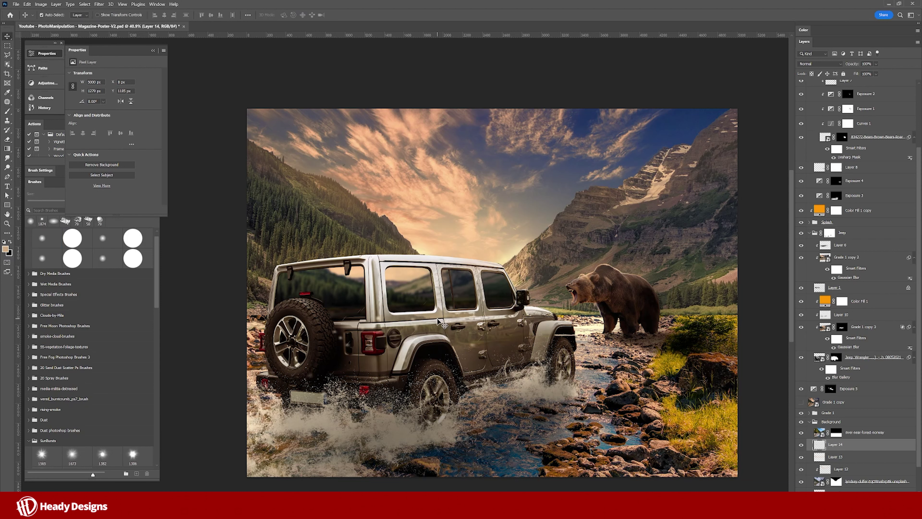
click(860, 301)
key(ctrl+shift+alt+n)
Paint a 300 px soft dab on Layer 15 and set it to Linear Light
key(b)
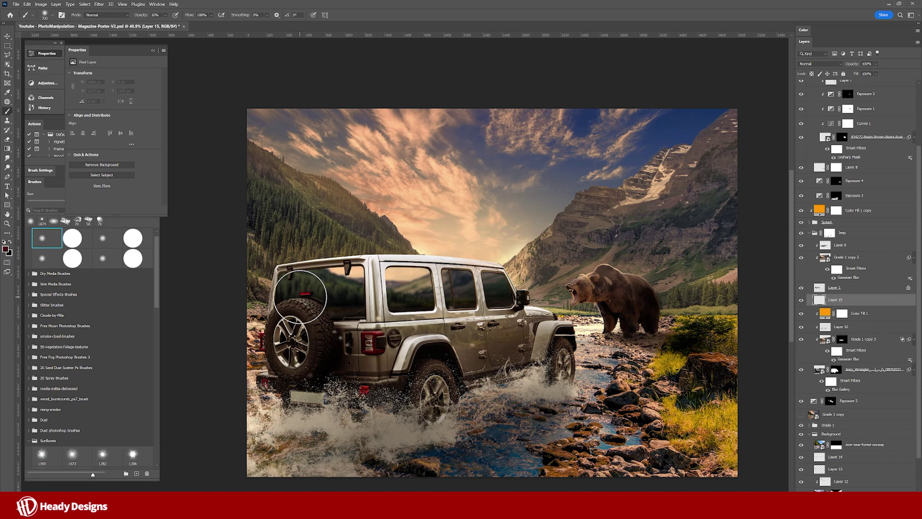
key(])
click(306, 295)
click(820, 63)
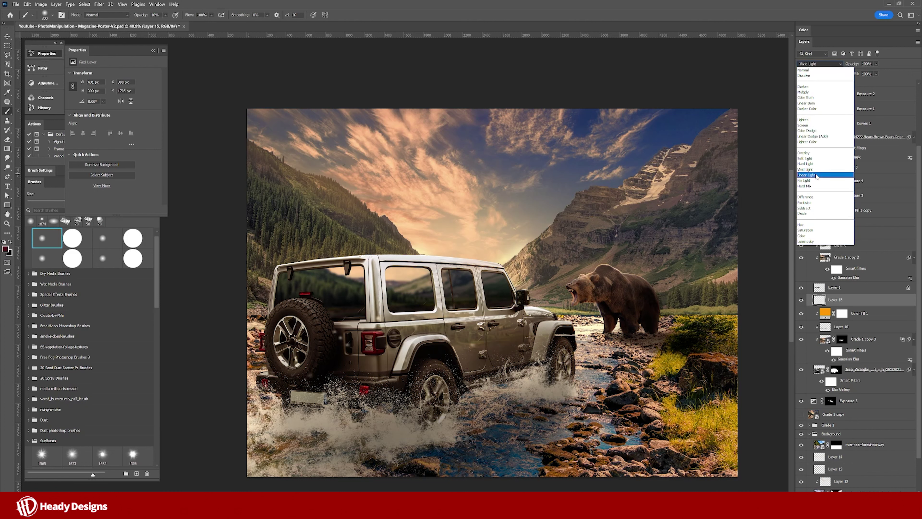
click(817, 182)
Fill the soft dab red and move Layer 15 out of the Jeep group
key(ctrl+a)
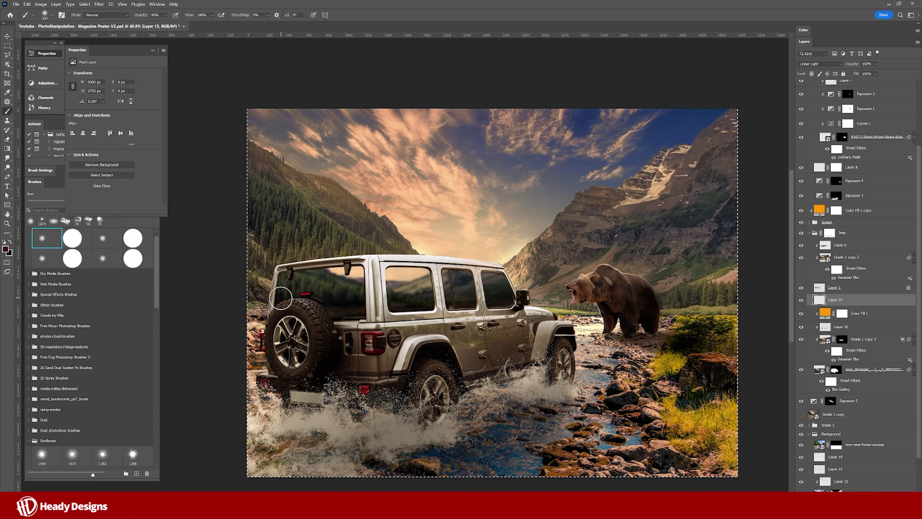
click(5, 250)
key(Return)
key(ctrl+bracketright)
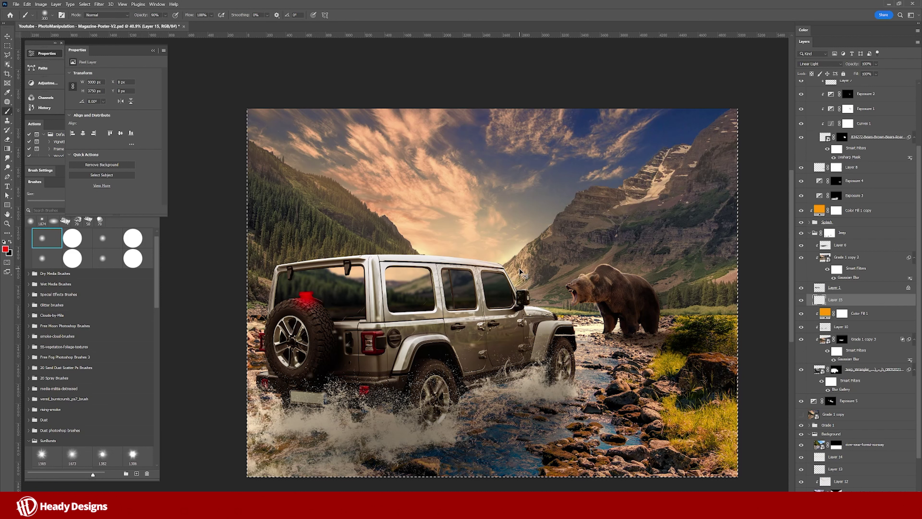
key(ctrl+bracketright)
key(ctrl+bracketright)
key(ctrl+bracketright)
key(ctrl+d)
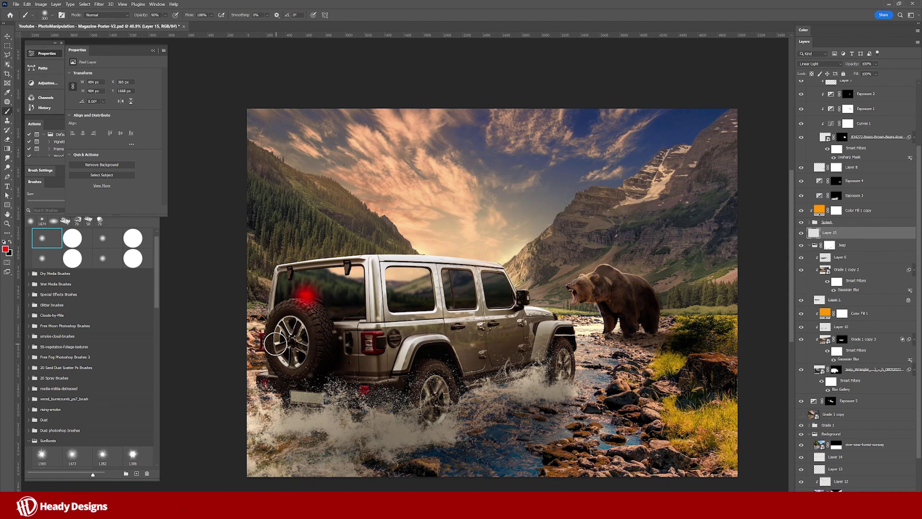
Squash the red glow onto the Jeep's rear light and set it to 60% opacity
key(ctrl+t)
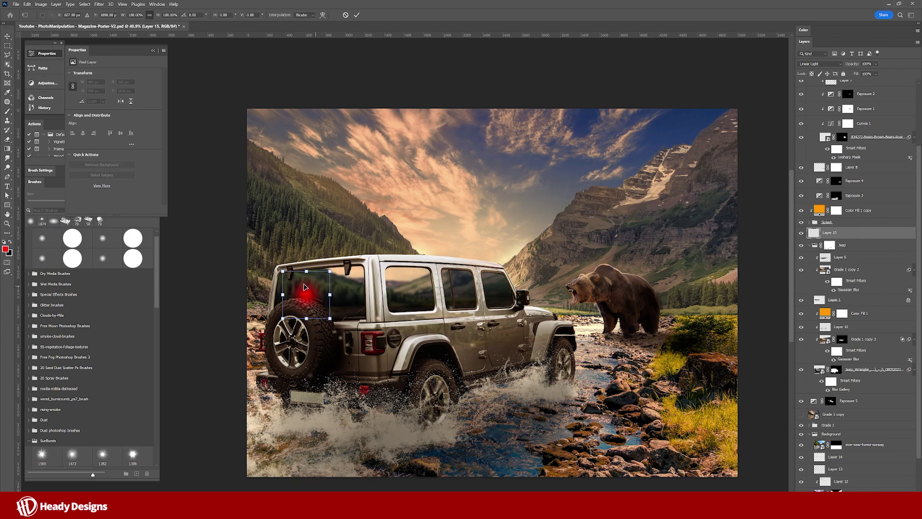
mouse_move(307, 273)
mouse_down()
mouse_move(306, 288)
mouse_move(387, 383)
mouse_up()
key(Return)
key(6)
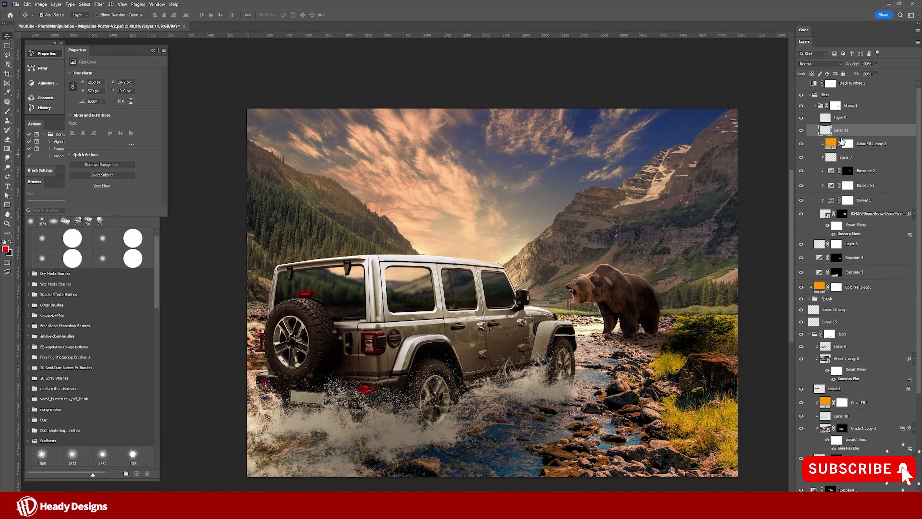
Paint an #ff940a orange dab and flatten it into a wide streak along the roof
click(5, 249)
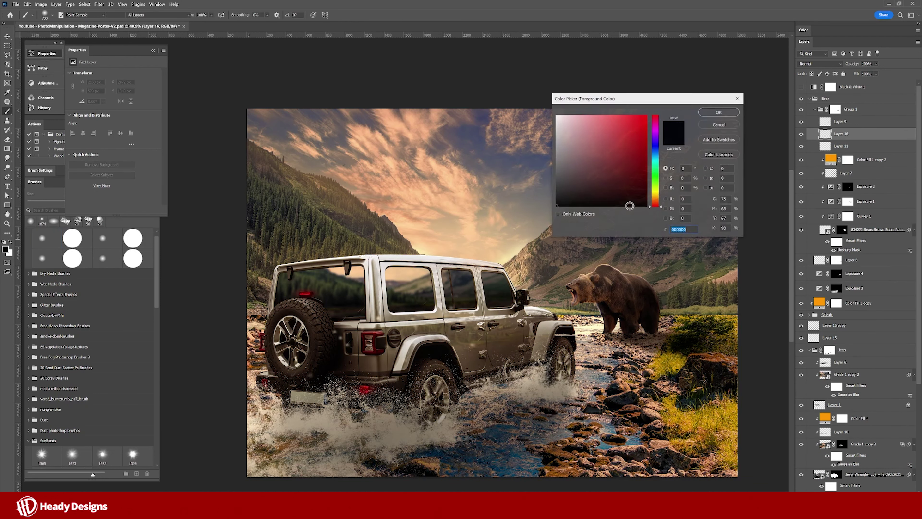
text(ff940a)
click(729, 112)
click(502, 186)
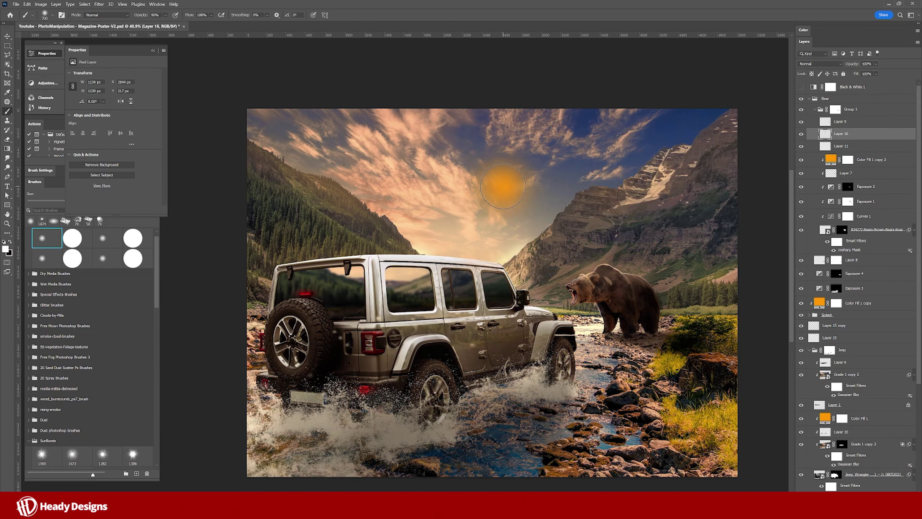
key(ctrl+t)
mouse_move(503, 134)
mouse_down()
mouse_move(503, 179)
mouse_move(423, 254)
mouse_up()
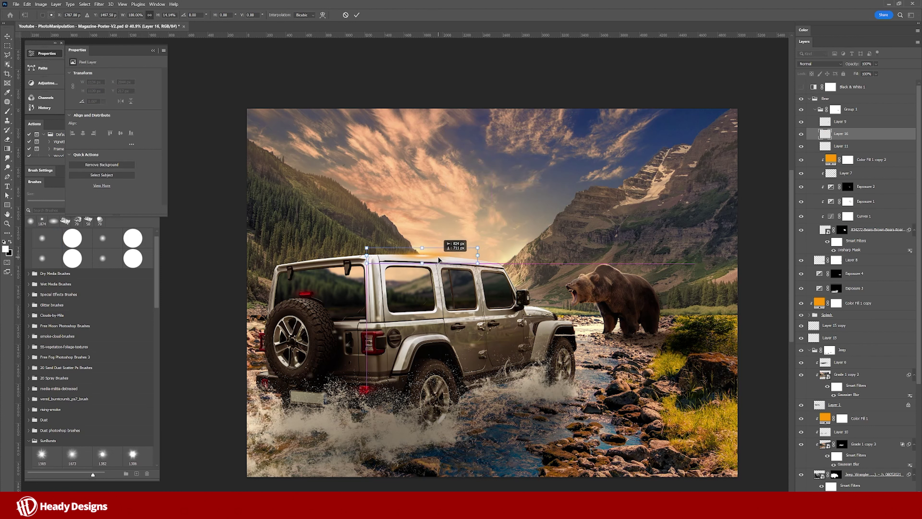
drag(478, 254, 530, 254)
Warp the orange streak into an upward curve and rotate it to follow the roofline
right_click(443, 256)
click(456, 305)
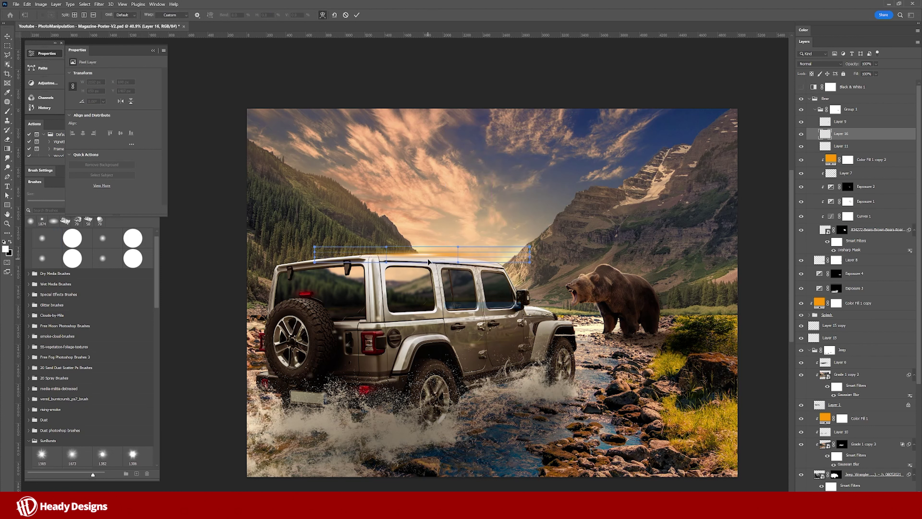
drag(388, 247, 388, 237)
drag(458, 248, 459, 236)
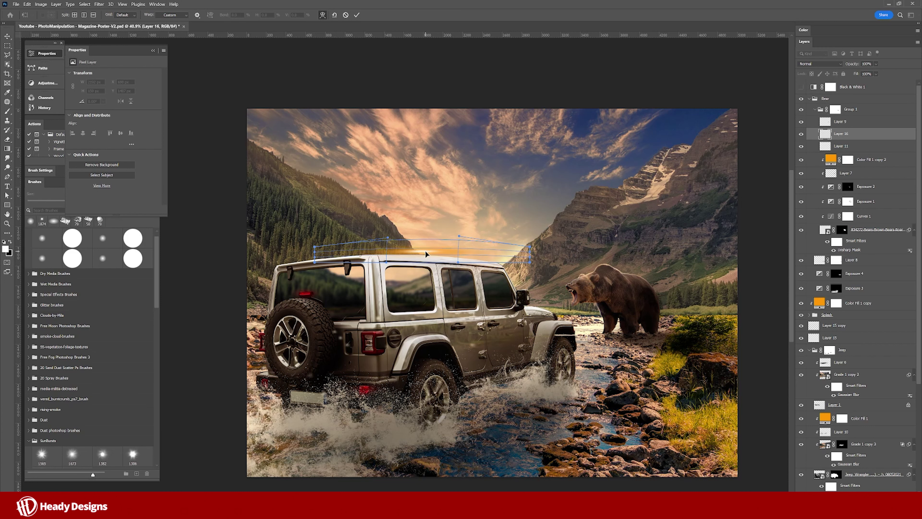
key(Return)
key(ctrl+t)
drag(537, 250, 473, 254)
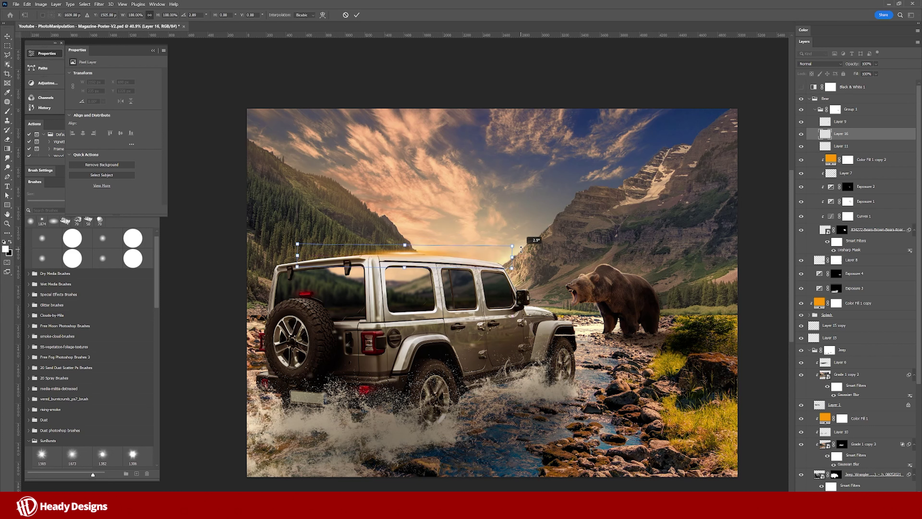
key(Return)
Set the streak layer to Linear Light at 52% opacity
key(b)
click(820, 63)
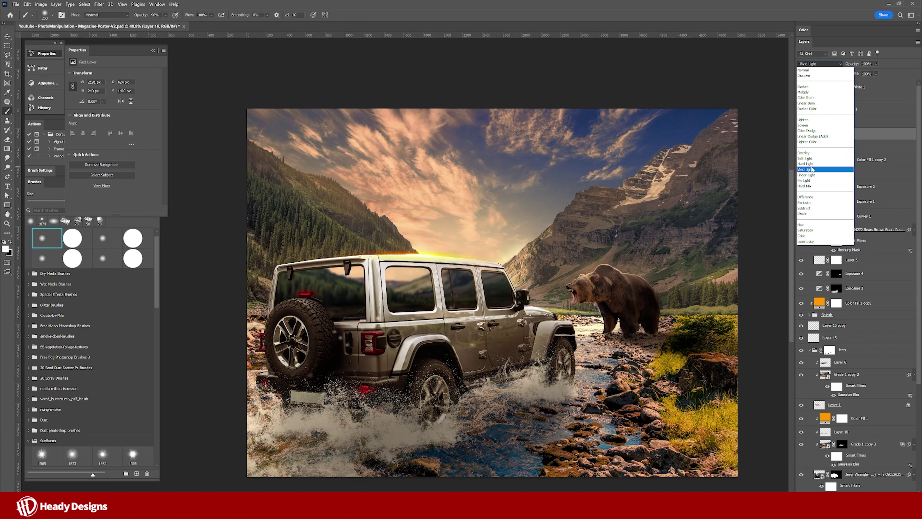
click(807, 175)
click(876, 64)
drag(875, 74, 868, 74)
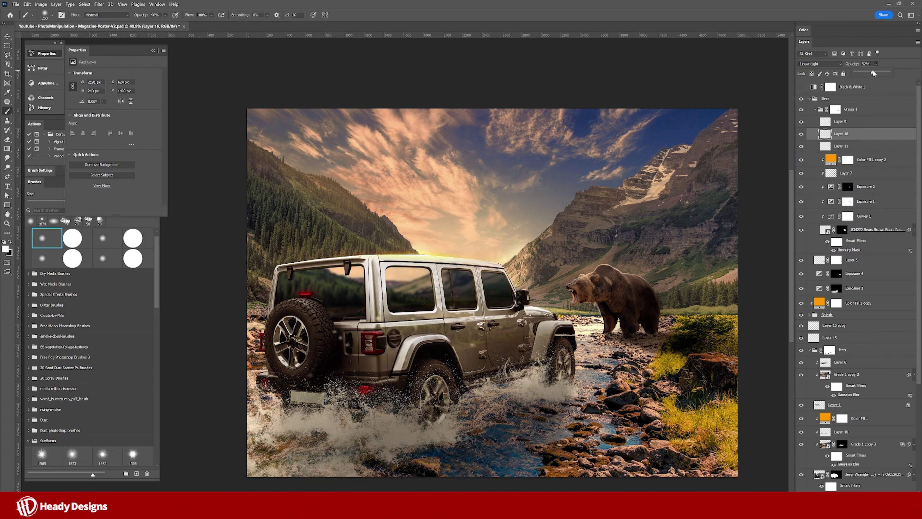
key(v)
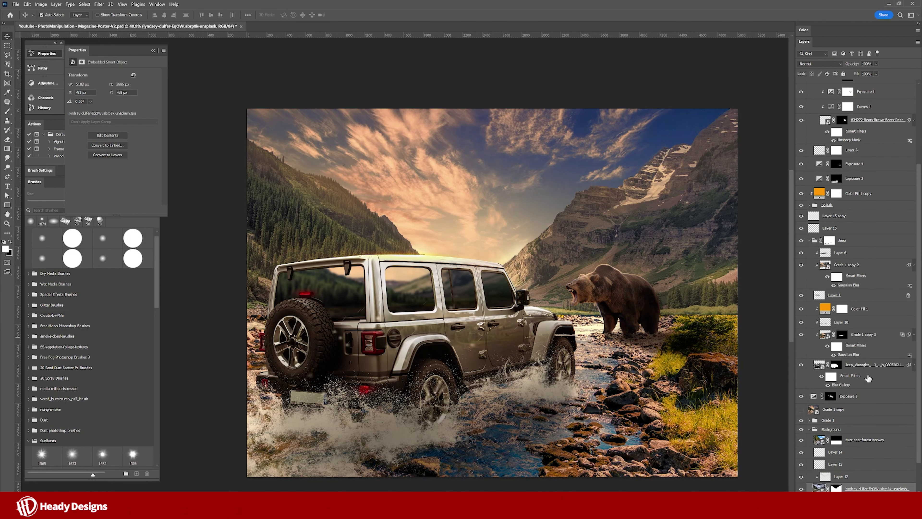
Move Layer 17 up the stack and give it an Outer Glow
key(ctrl+bracketright)
key(ctrl+bracketright)
key(ctrl+bracketright)
key(ctrl+bracketright)
key(ctrl+bracketright)
key(b)
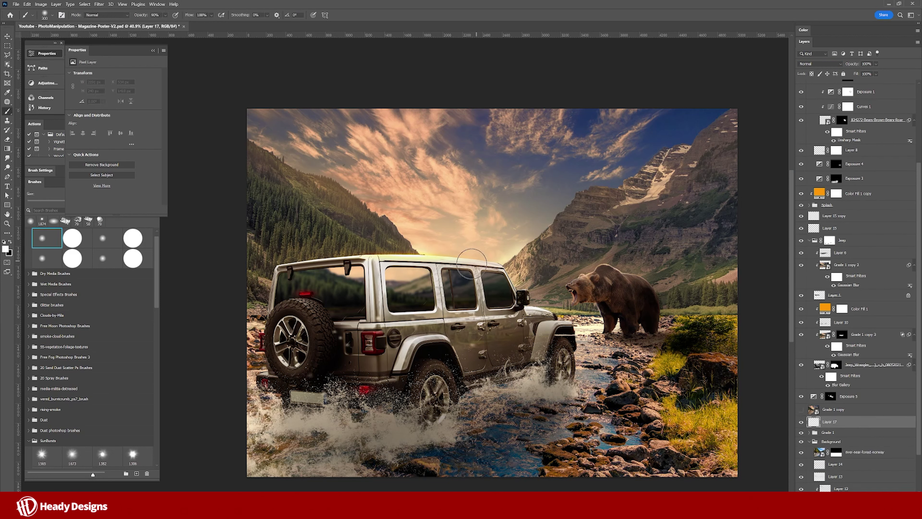
click(857, 496)
click(882, 484)
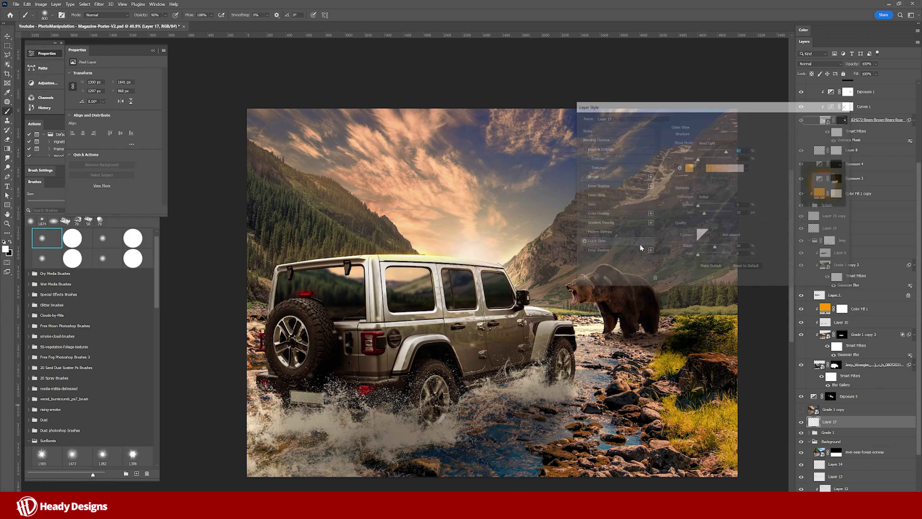
click(793, 119)
Stamp the 1874 sunburst brush over the sun on a new layer
scroll(153, 454, down, 1)
click(72, 453)
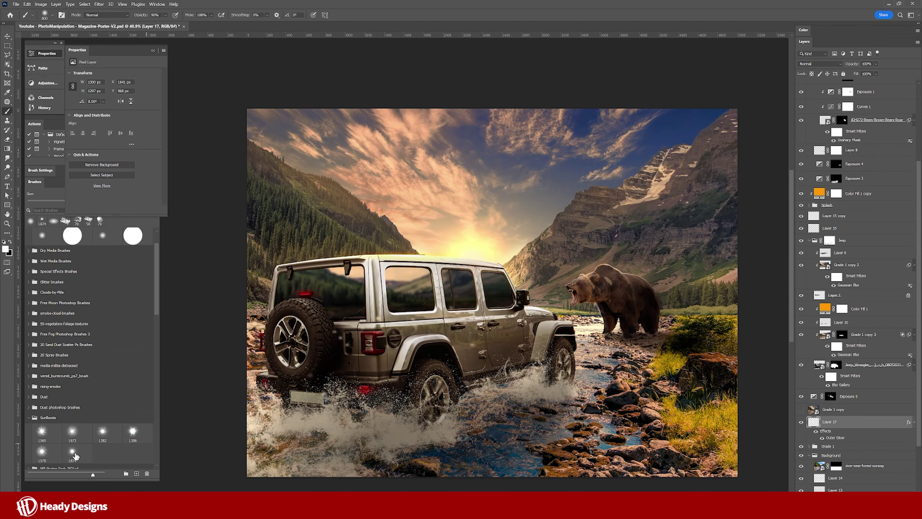
key(ctrl+shift+n)
key(Return)
click(471, 262)
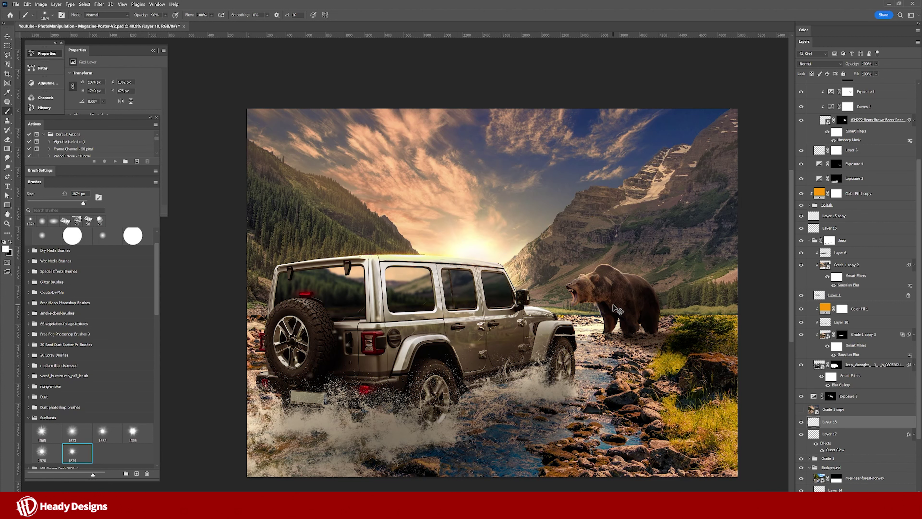
Duplicate the sunburst, enlarge the copy to about 800 px, and add Outer Glow
key(ctrl+j)
key(ctrl+t)
drag(503, 261, 522, 262)
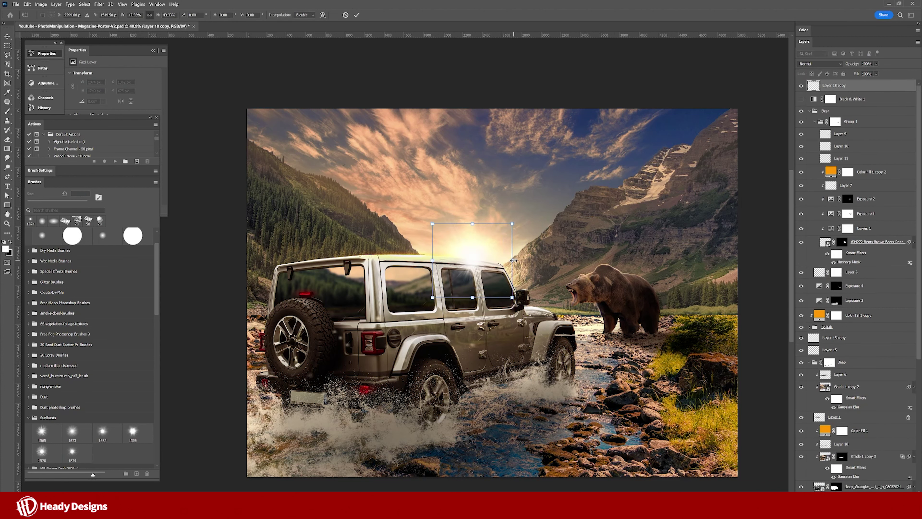
key(Return)
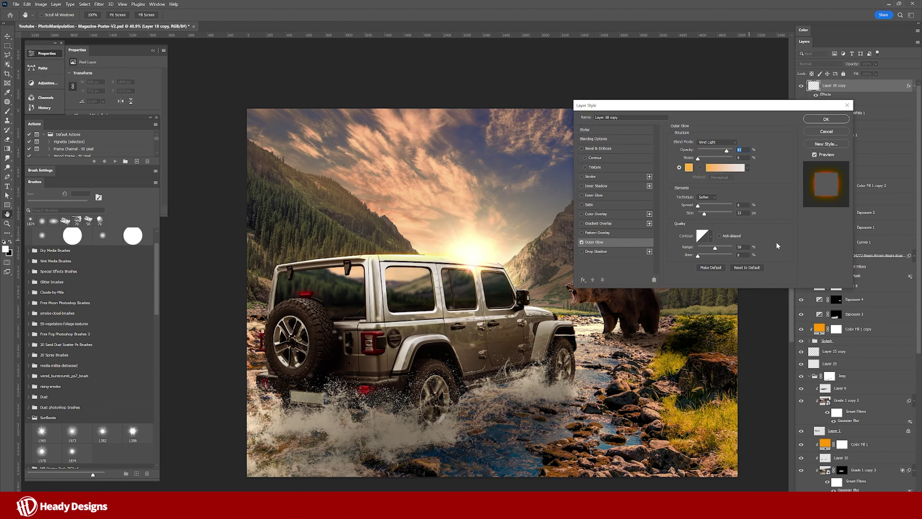
click(826, 119)
On a new layer above Color Fill 1, paint a soft round glow over the sun
click(856, 443)
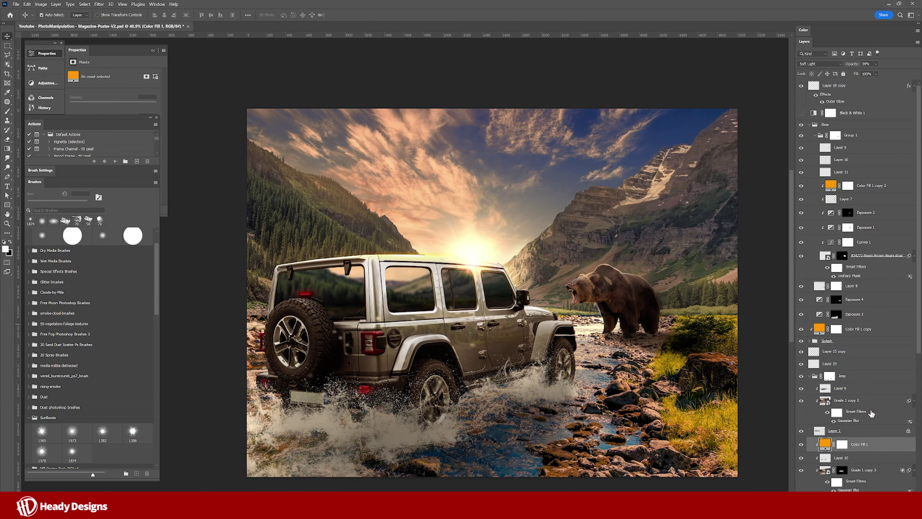
key(ctrl+shift+alt+n)
key(b)
right_click(506, 183)
click(551, 269)
key(Escape)
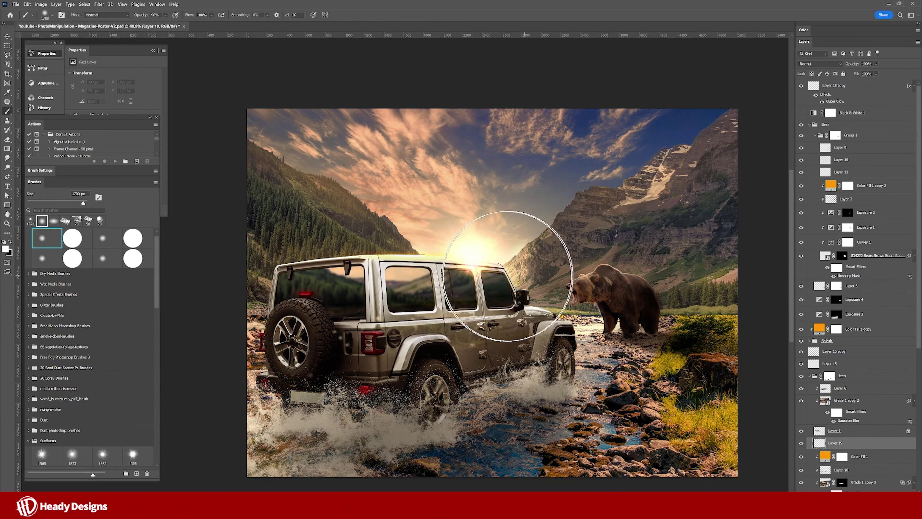
click(454, 280)
Paint a smaller soft glow across the Jeep's side windows, then add another empty layer
key(ctrl+bracketleft)
key(ctrl+bracketleft)
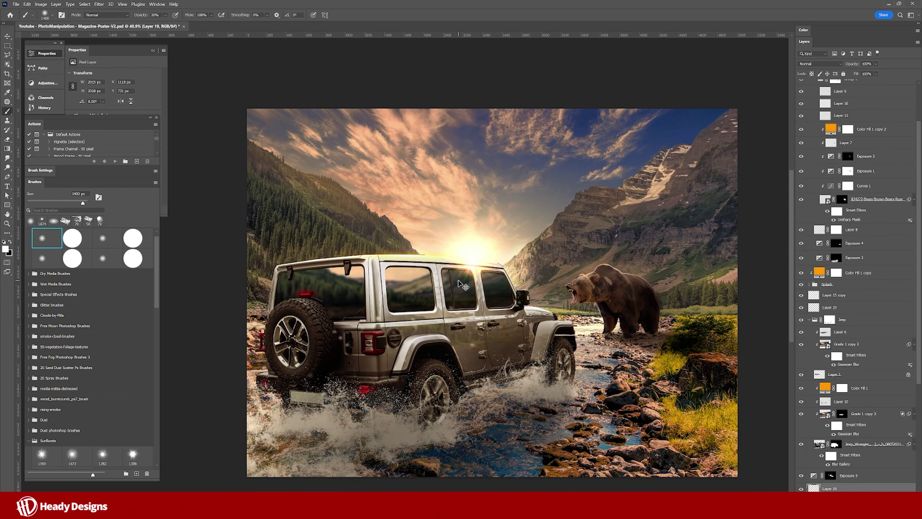
key(bracketleft)
key(bracketleft)
key(bracketleft)
key(bracketleft)
drag(322, 273, 428, 265)
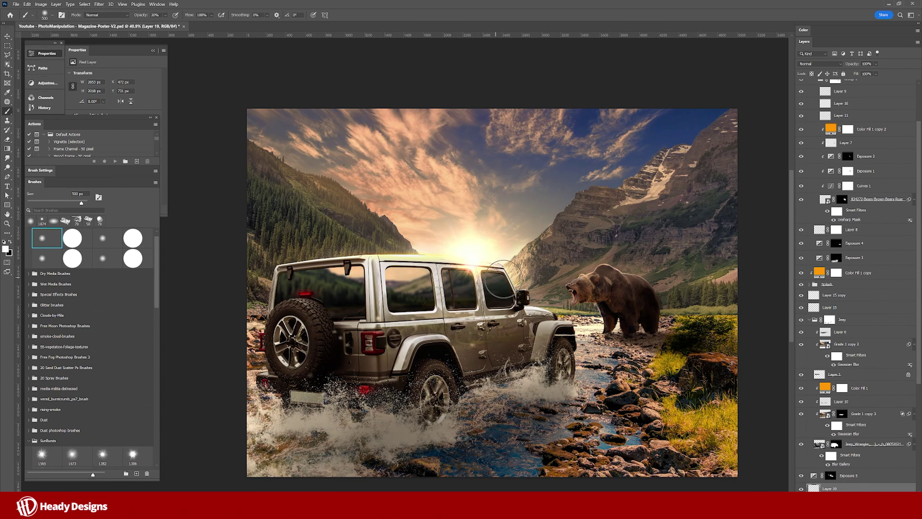
key(v)
scroll(501, 263, down, 1)
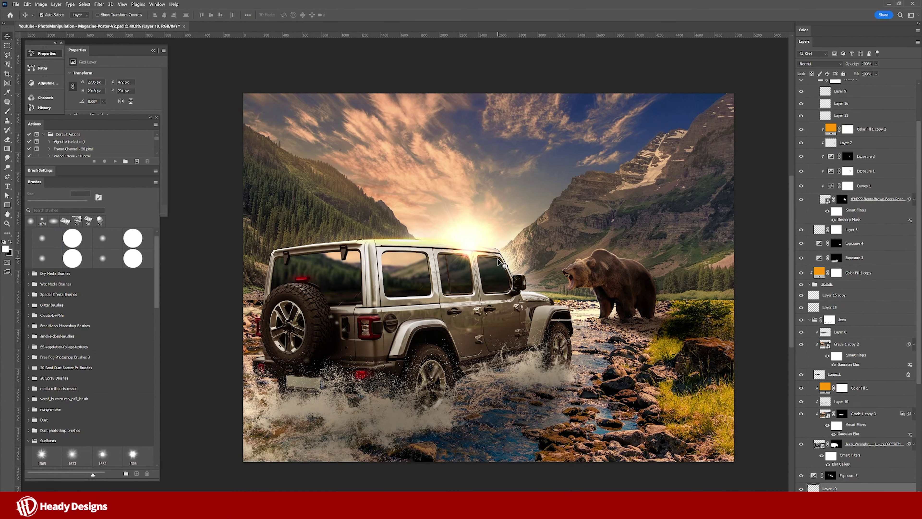
key(ctrl+shift+alt+n)
scroll(571, 164, down, 1)
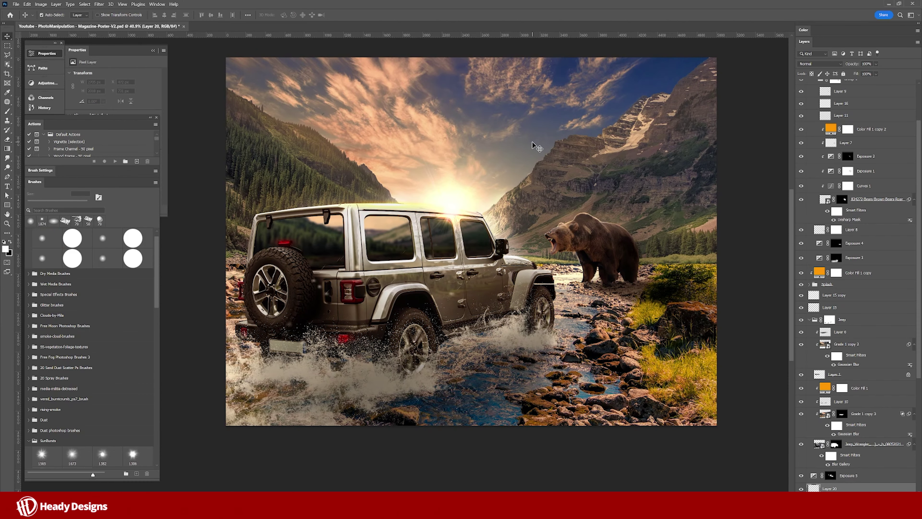
scroll(658, 228, up, 1)
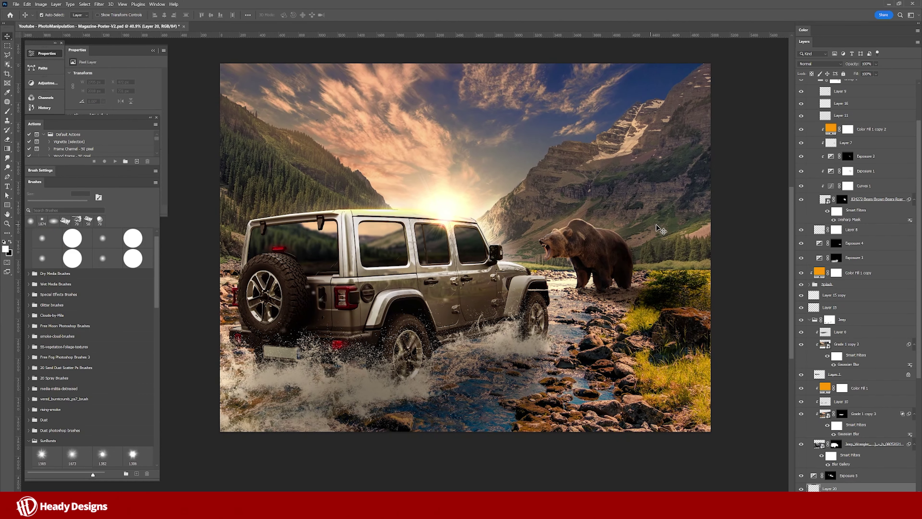
Collapse the Bear group, move Black & White 1 to the top as a grayscale preview
scroll(854, 254, up, 3)
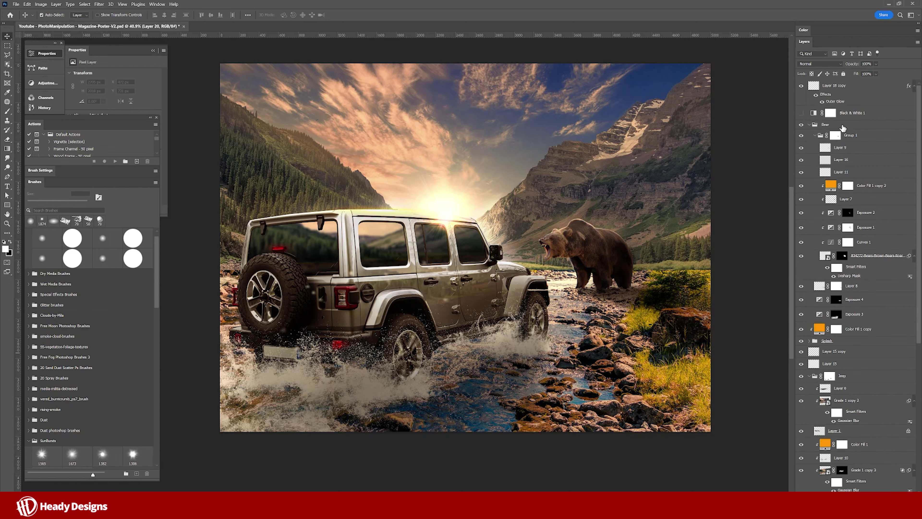
click(809, 124)
click(802, 112)
drag(846, 113, 846, 87)
click(801, 87)
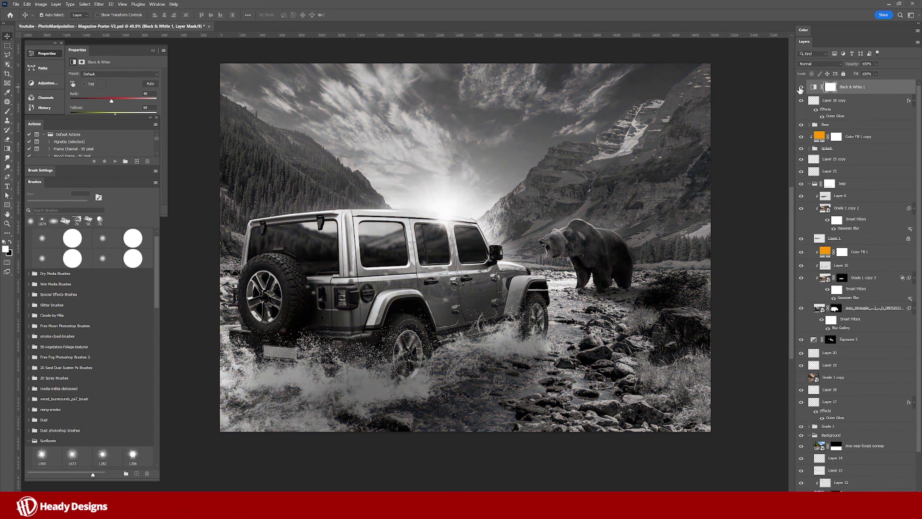
click(857, 103)
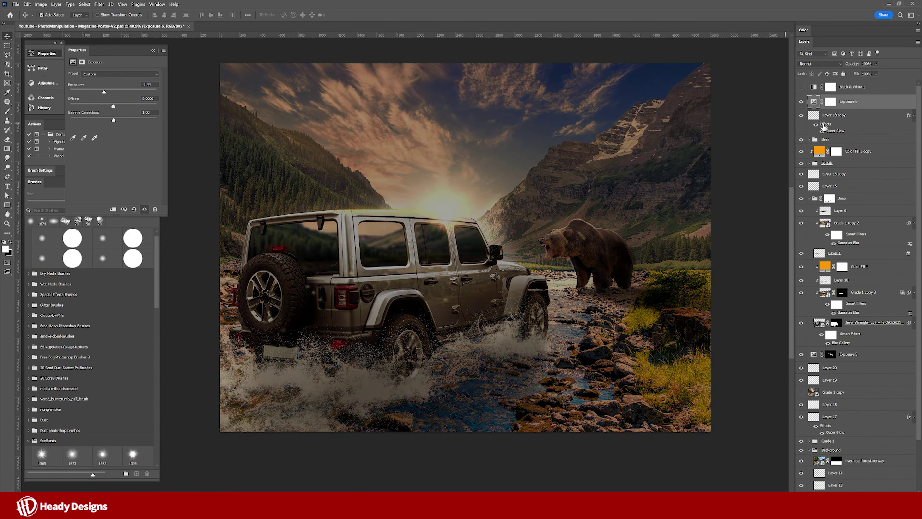
Add a darkening Exposure layer with an inverted black mask and a 70% brush
click(831, 101)
key(ctrl+i)
key(b)
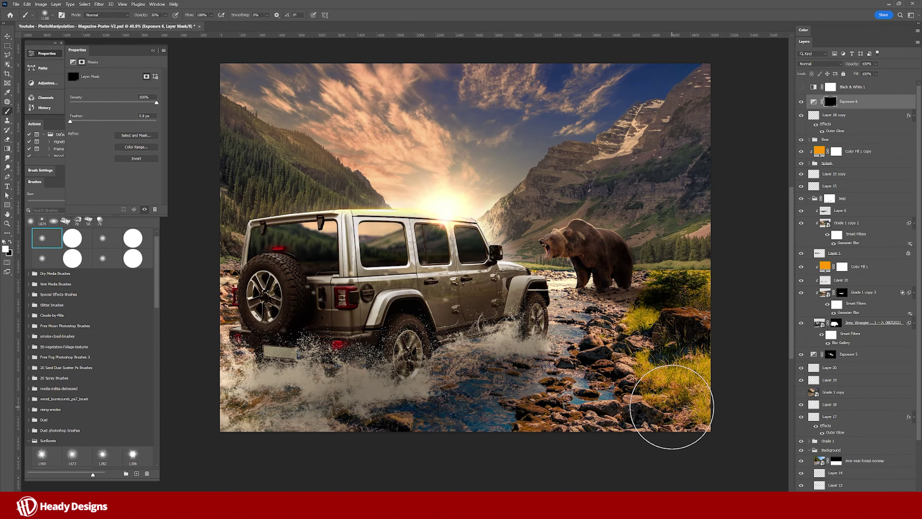
key(7)
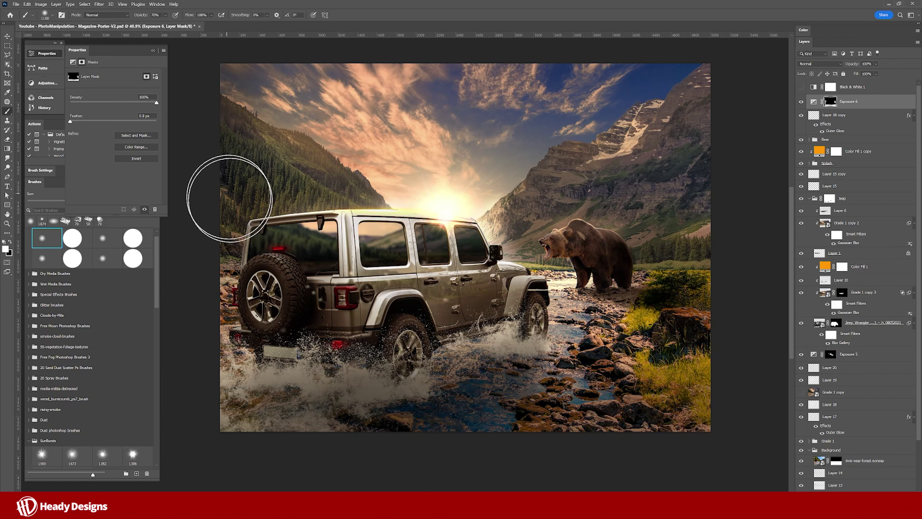
click(801, 87)
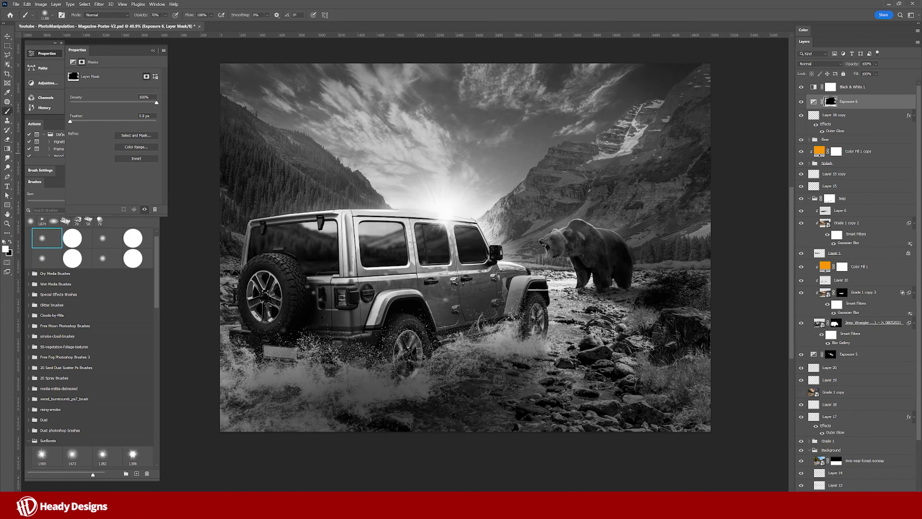
Add a midtone-brightening Curves layer, mask it black, and paint light around the sun and bear
click(875, 498)
click(879, 406)
drag(116, 130, 116, 123)
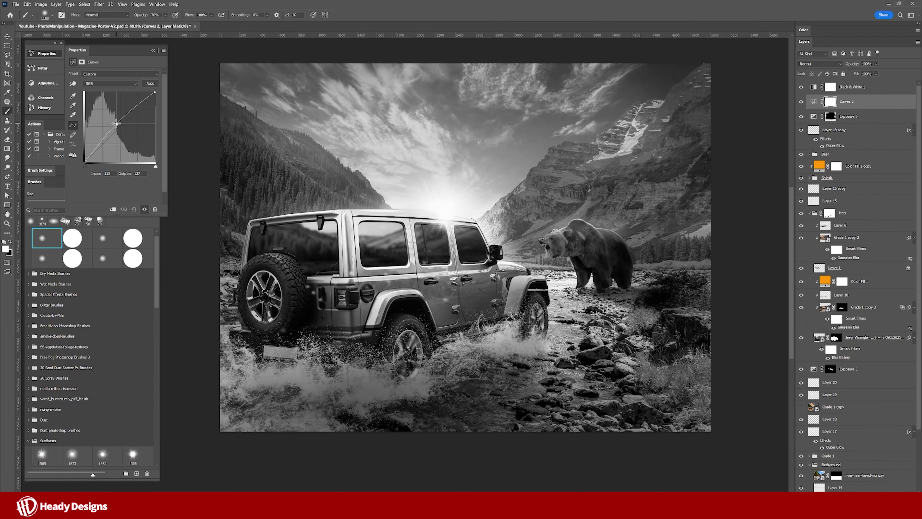
key(ctrl+i)
key(alt+bracketright)
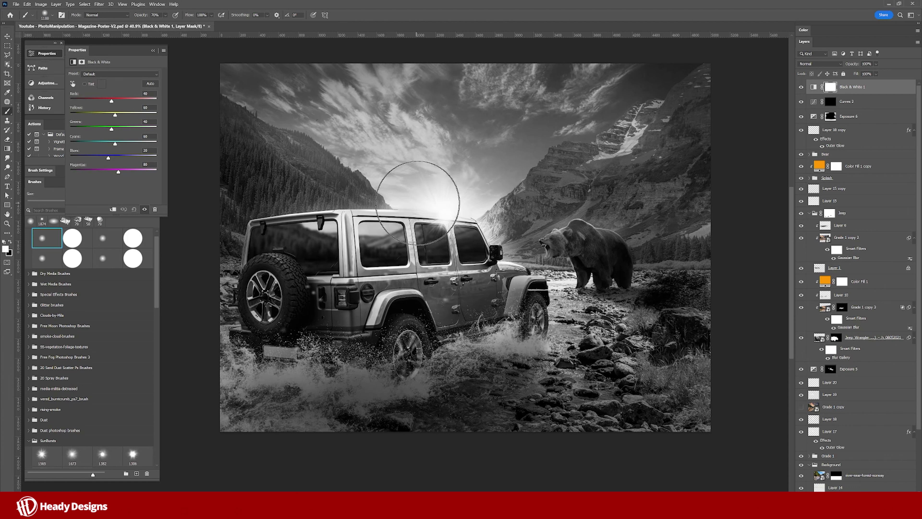
click(871, 102)
drag(400, 189, 450, 197)
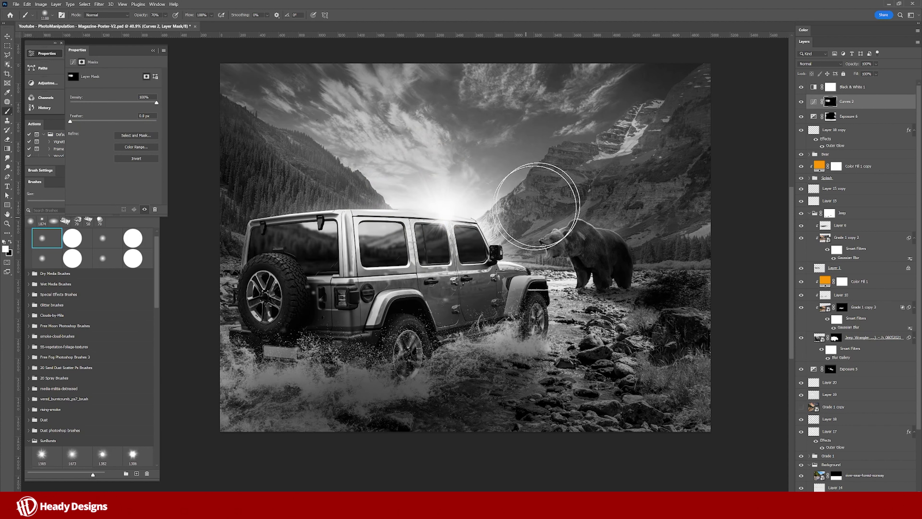
mouse_move(536, 206)
mouse_down()
mouse_move(638, 298)
mouse_move(472, 226)
mouse_move(345, 123)
mouse_up()
click(801, 88)
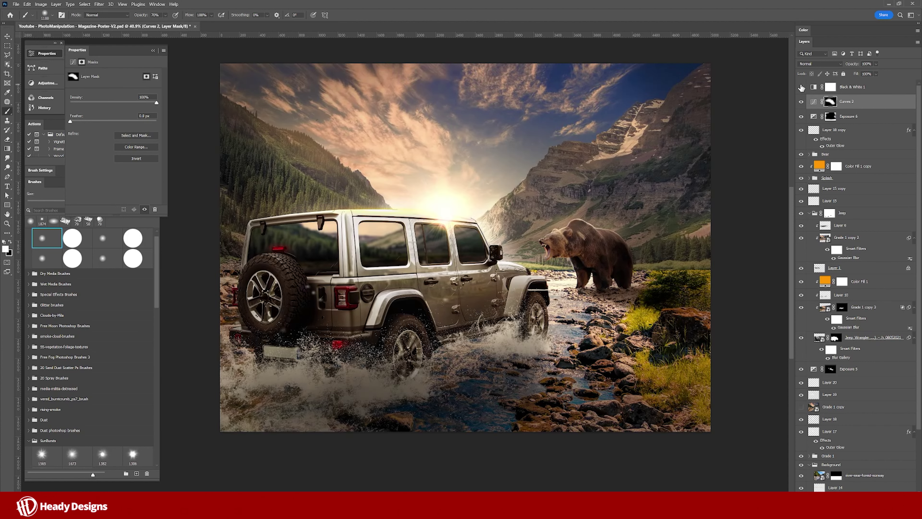
Merge all visible layers into a new layer and convert it to a smart object
key(v)
key(ctrl+shift+alt+e)
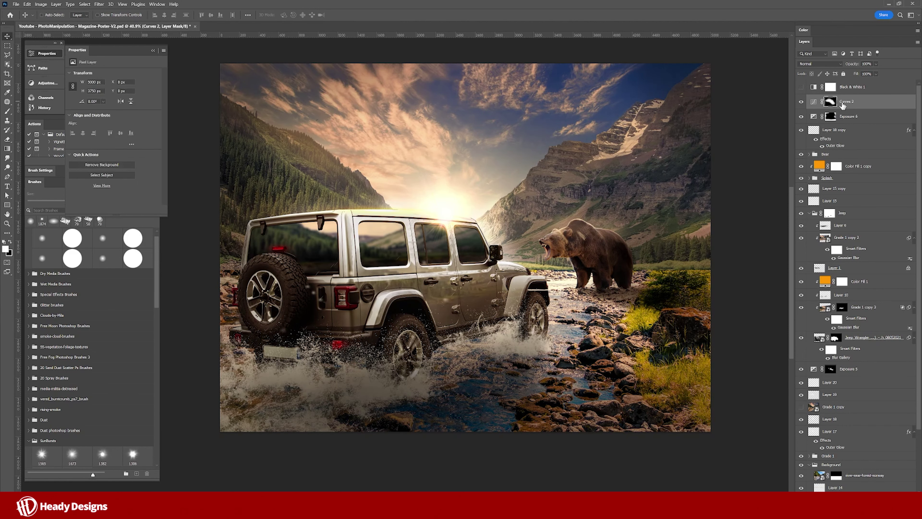
right_click(842, 102)
click(867, 208)
click(98, 5)
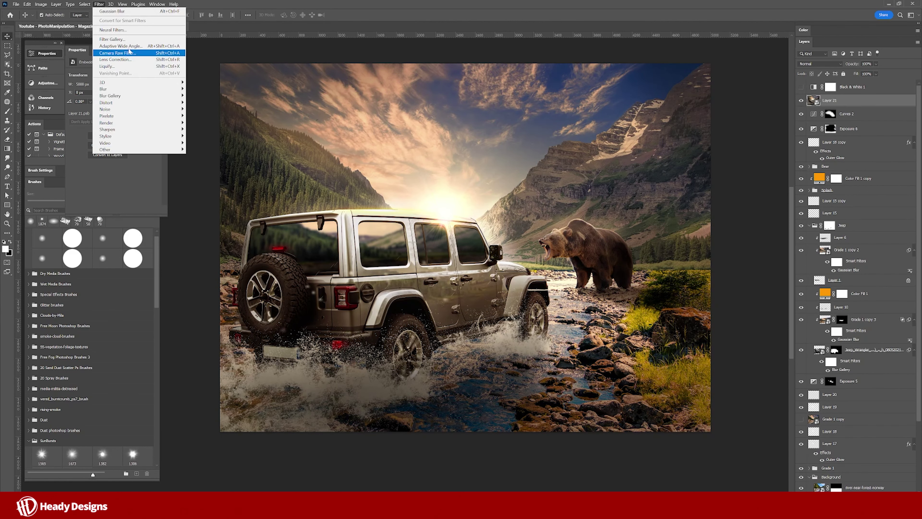
Apply a Tilt-Shift blur with the sharp band tilted to rise rightwards across the Jeep and bear
click(198, 109)
drag(423, 232, 421, 142)
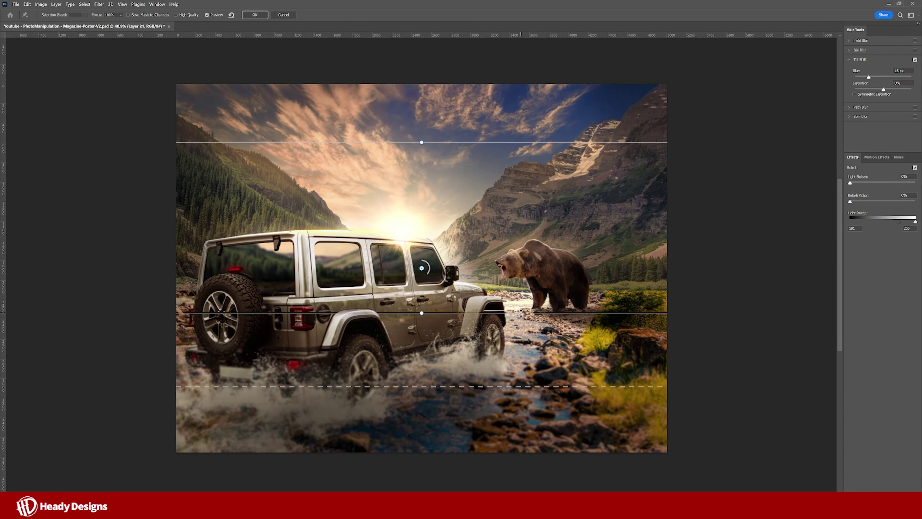
drag(432, 142, 473, 407)
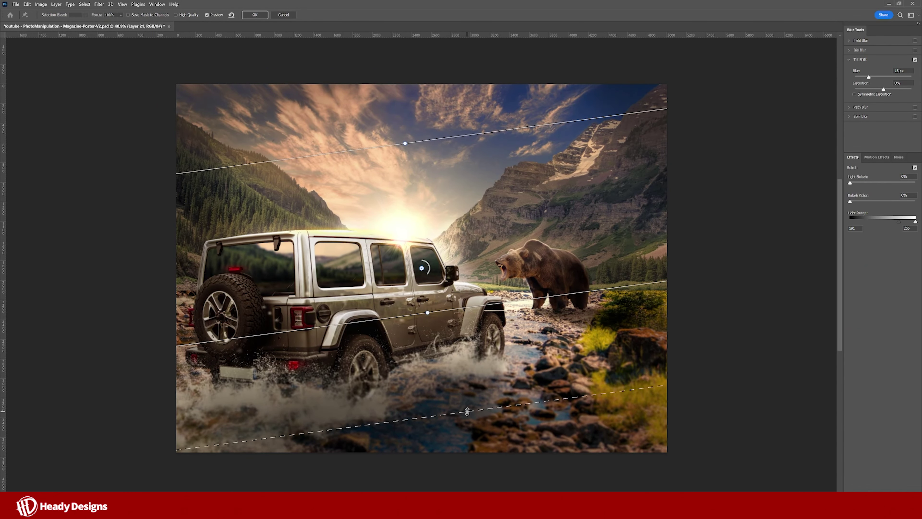
drag(500, 378, 498, 417)
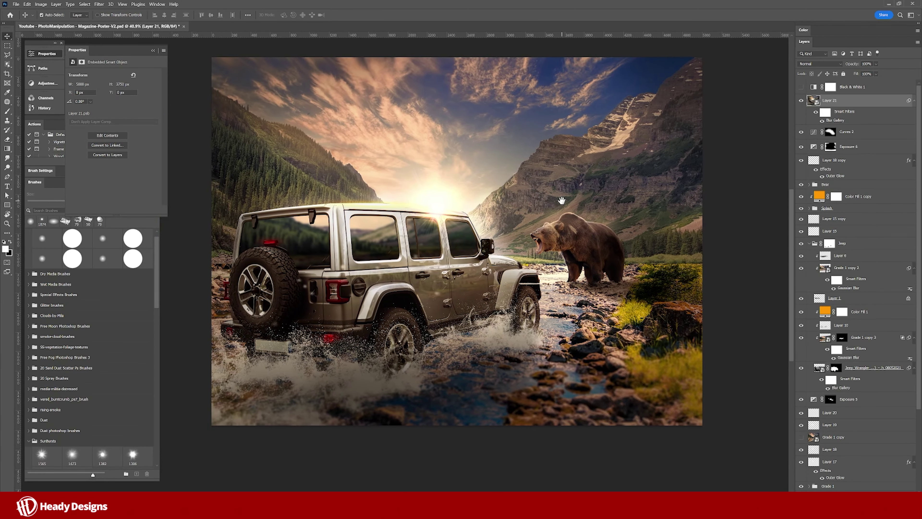
click(156, 4)
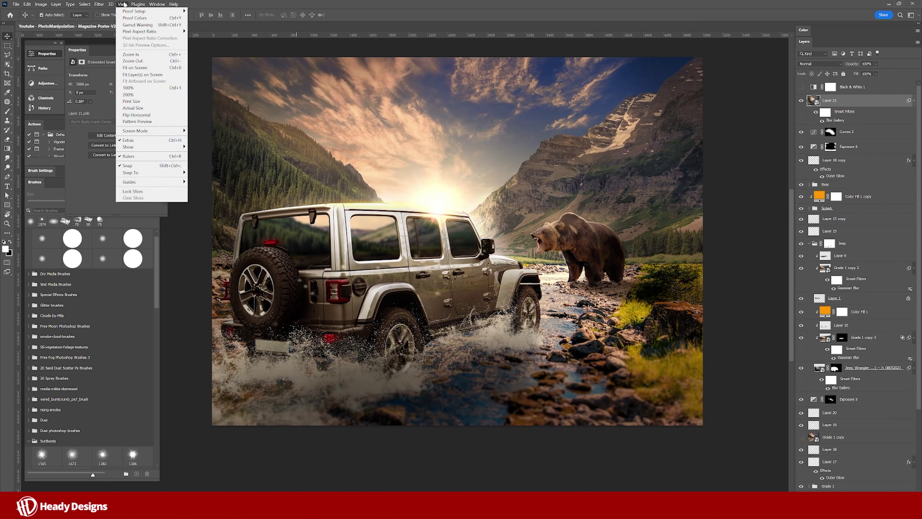
In Camera Raw, set grain 13, darks -2, temperature -1 and sharpening 31, then apply
key(Escape)
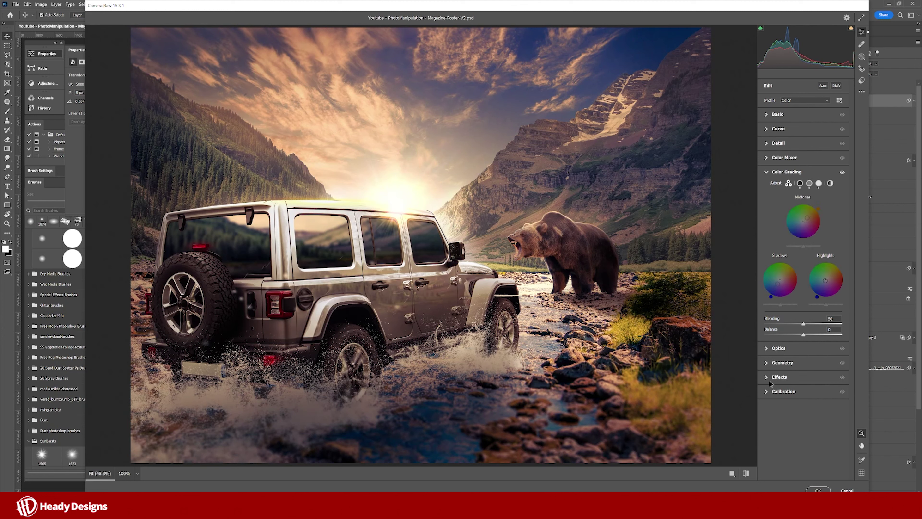
click(786, 171)
click(779, 215)
drag(765, 232, 776, 235)
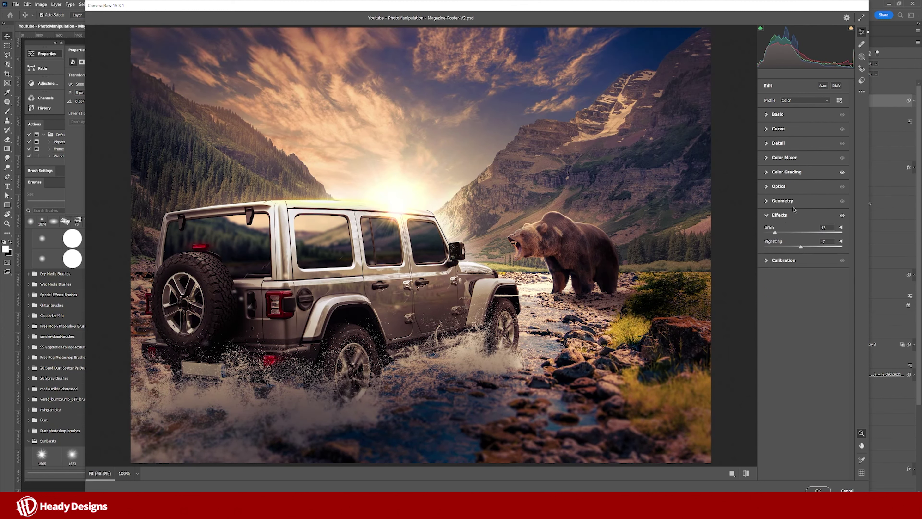
click(778, 129)
drag(788, 204, 788, 205)
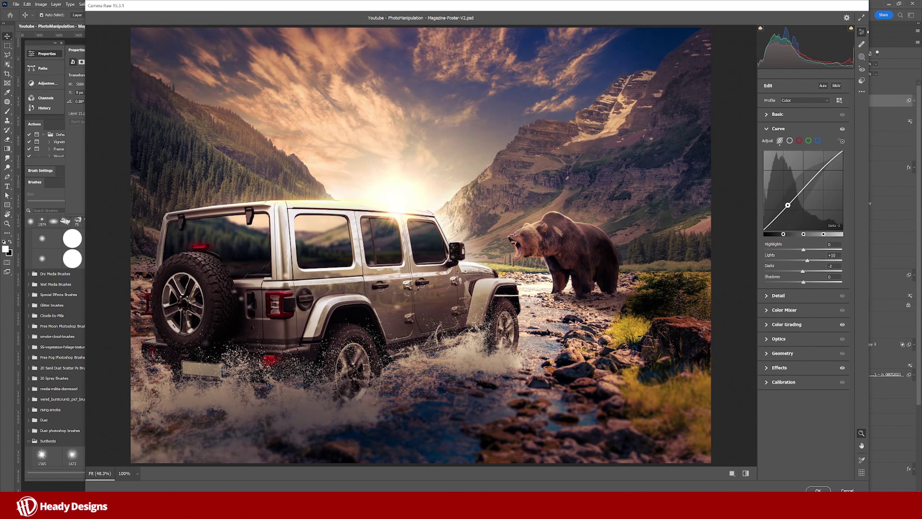
click(790, 116)
click(803, 142)
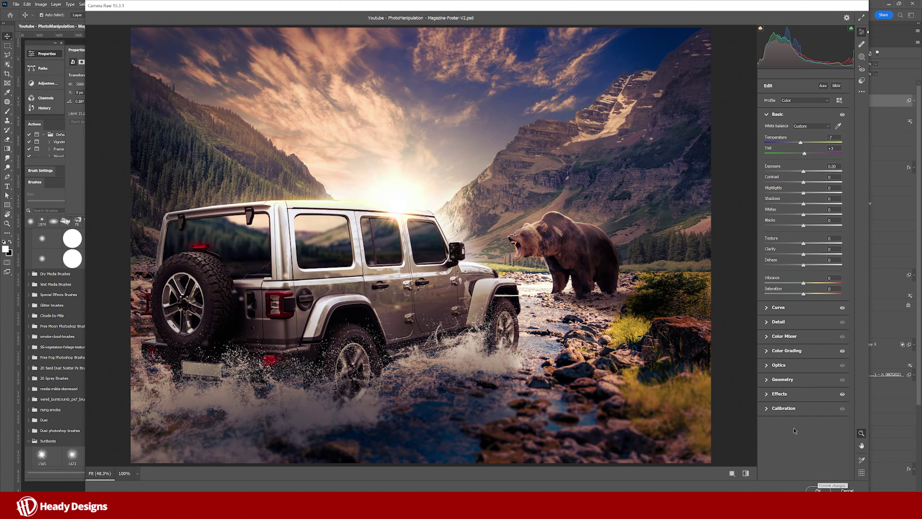
click(769, 320)
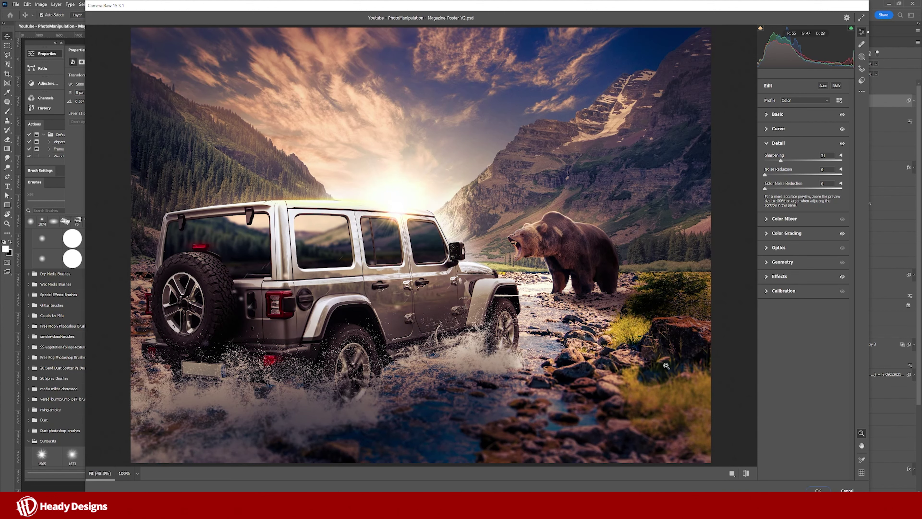
click(819, 489)
key(t)
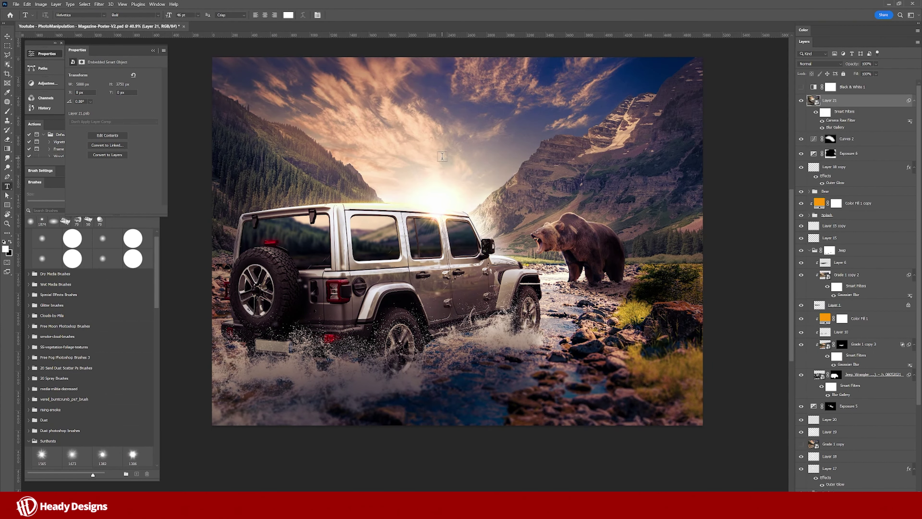
click(443, 159)
Discard the GREAT text layer and hide the top composite layer
key(ctrl+Return)
key(ctrl+t)
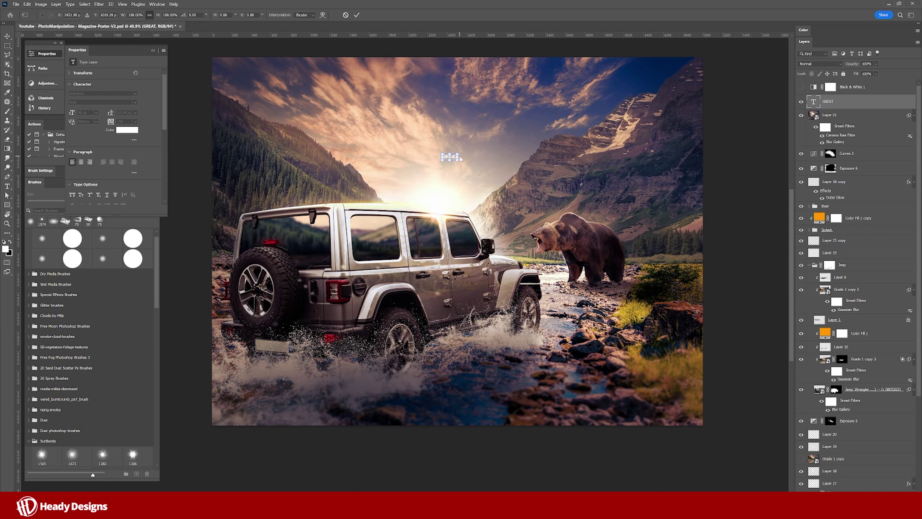
key(Escape)
key(Delete)
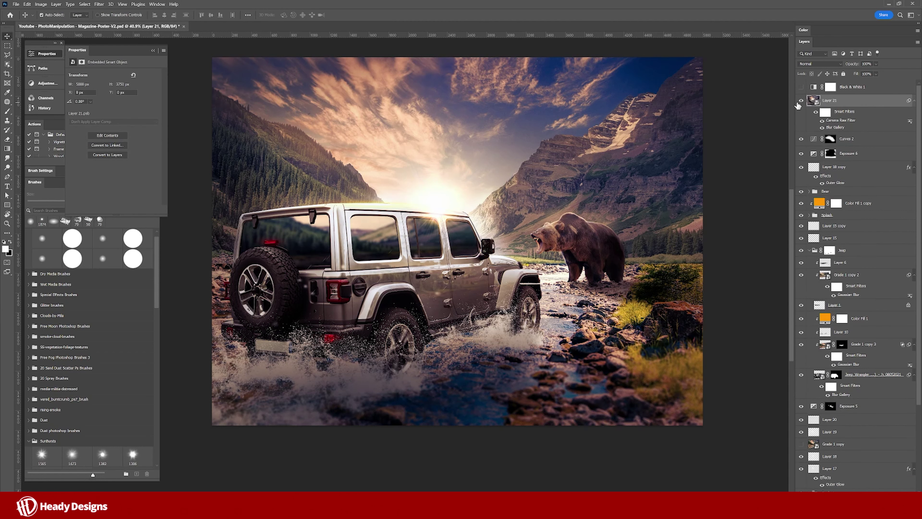
click(801, 101)
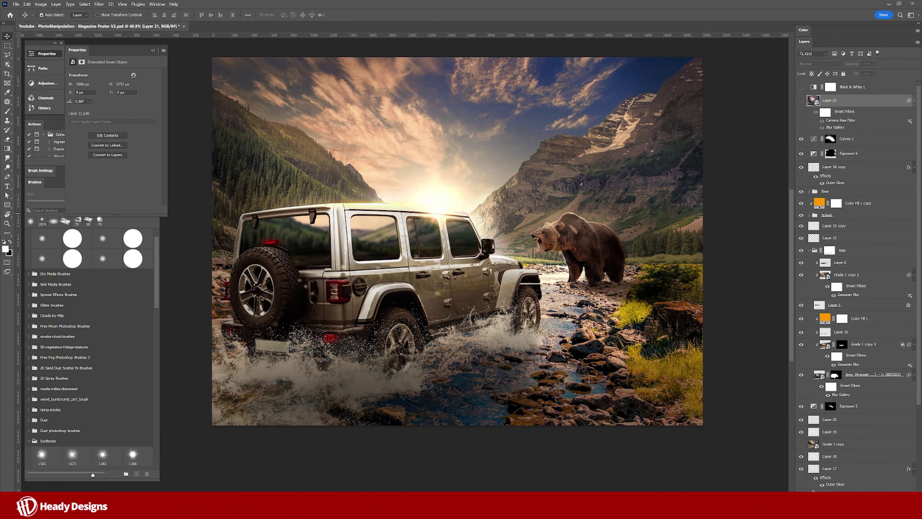
Place the bird sky photo, mask it to just the selected flock, and blend with Multiply
drag(596, 169, 577, 138)
key(Return)
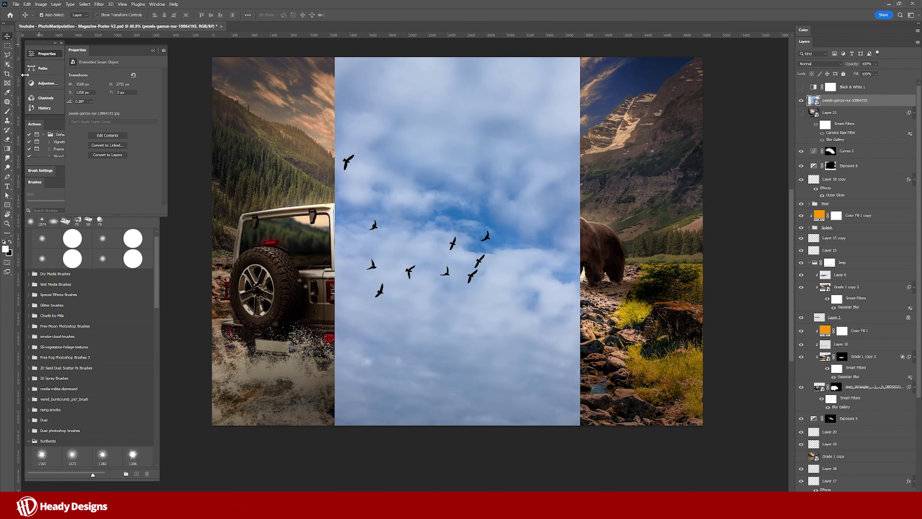
key(w)
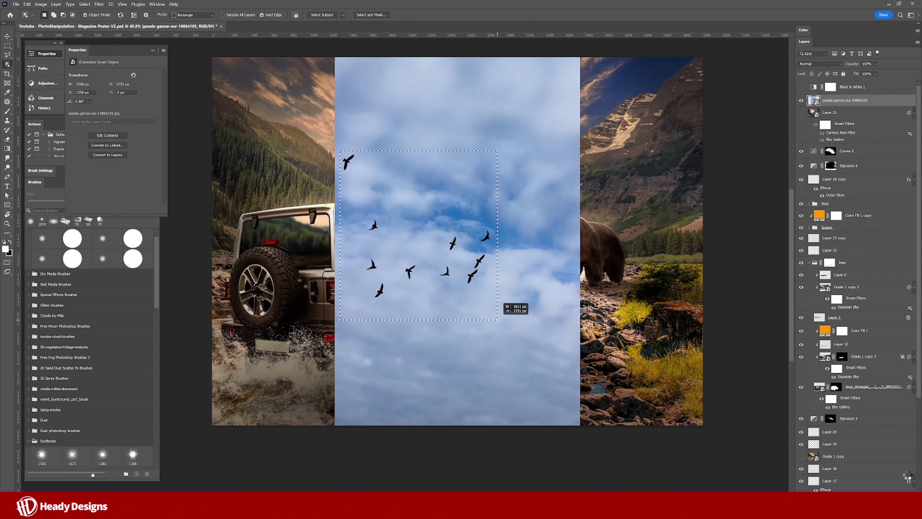
drag(498, 320, 498, 320)
click(846, 505)
click(821, 63)
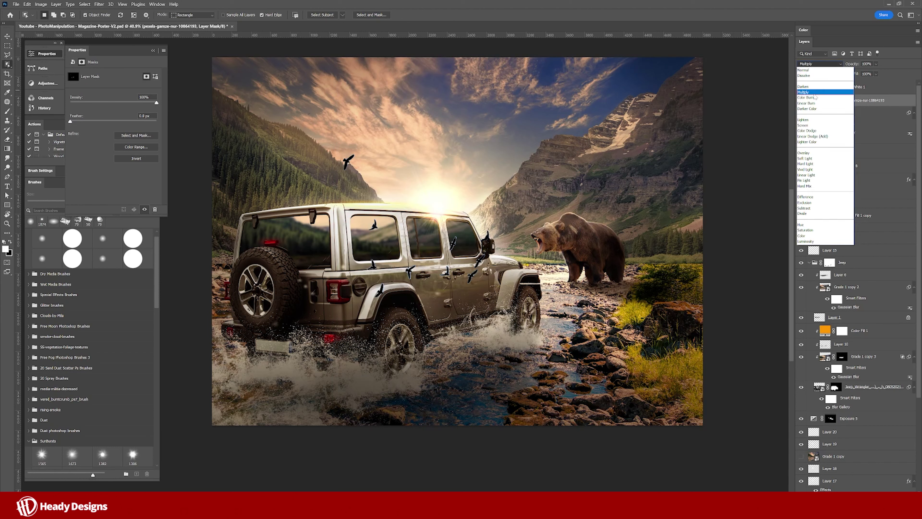
click(813, 93)
Flip the birds horizontally, position them in the upper sky, and adjust their blending options
key(ctrl+t)
drag(518, 219, 544, 123)
click(565, 287)
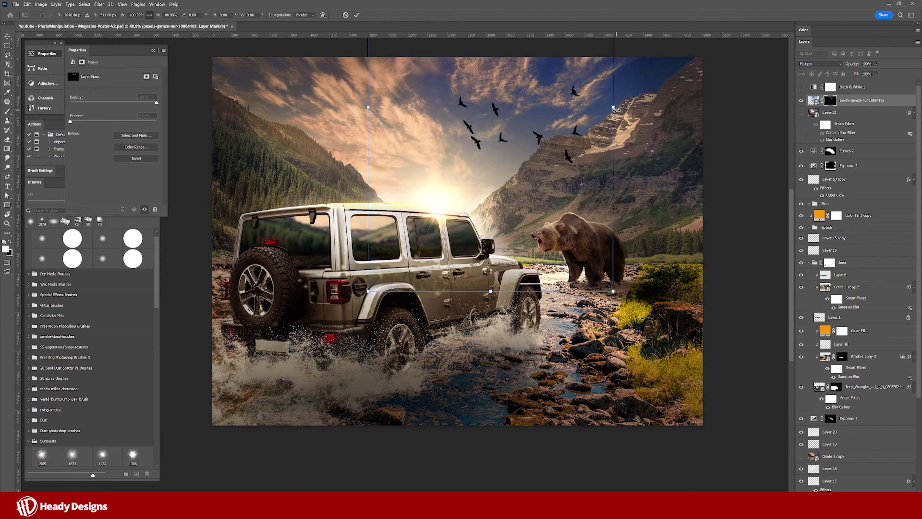
drag(545, 218, 516, 240)
key(Return)
double_click(888, 103)
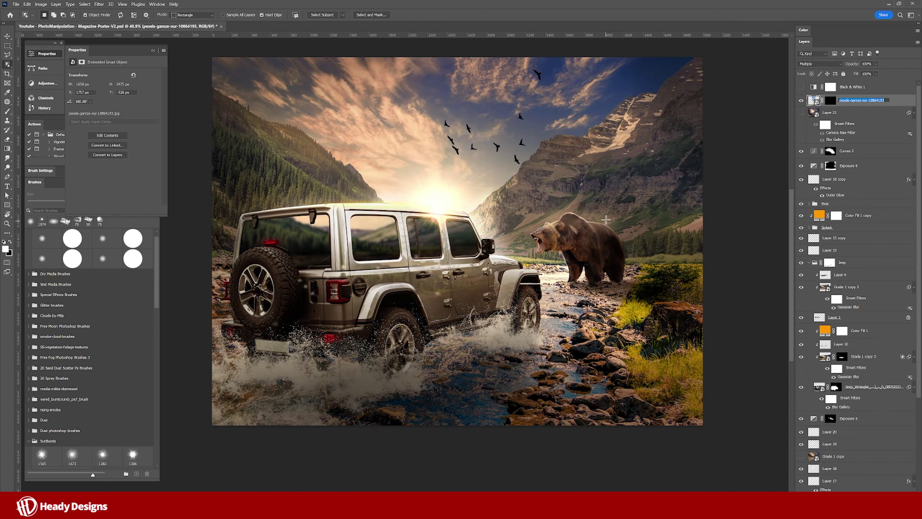
double_click(901, 104)
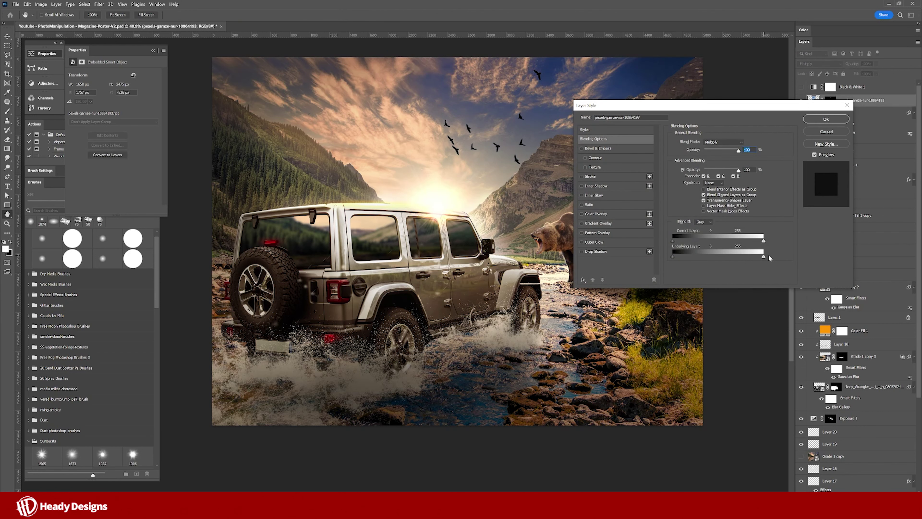
click(818, 121)
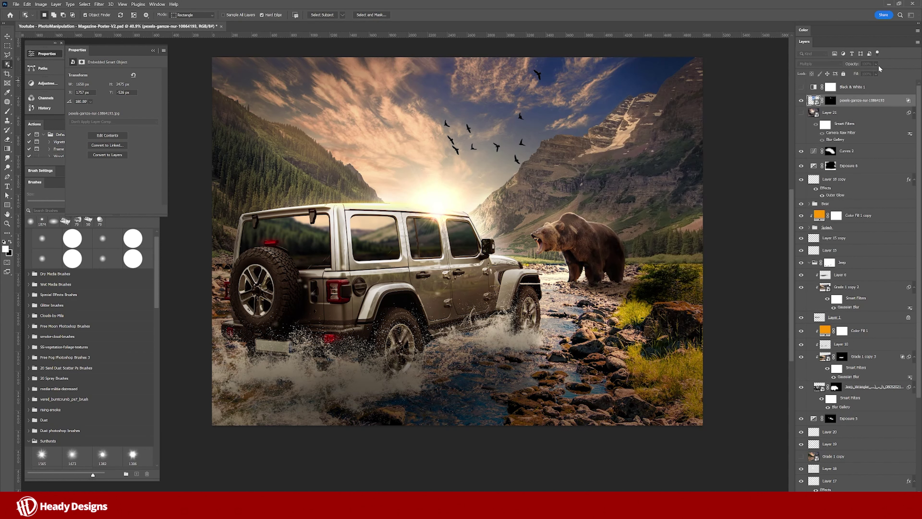
key(ctrl+t)
drag(541, 123, 520, 146)
key(Return)
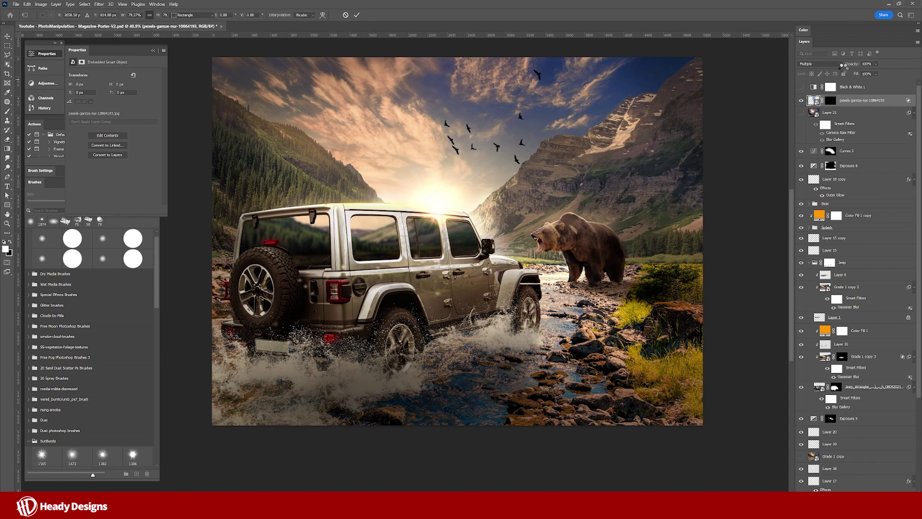
Put the birds layer in a group and add a mask to the group
key(ctrl+g)
key(b)
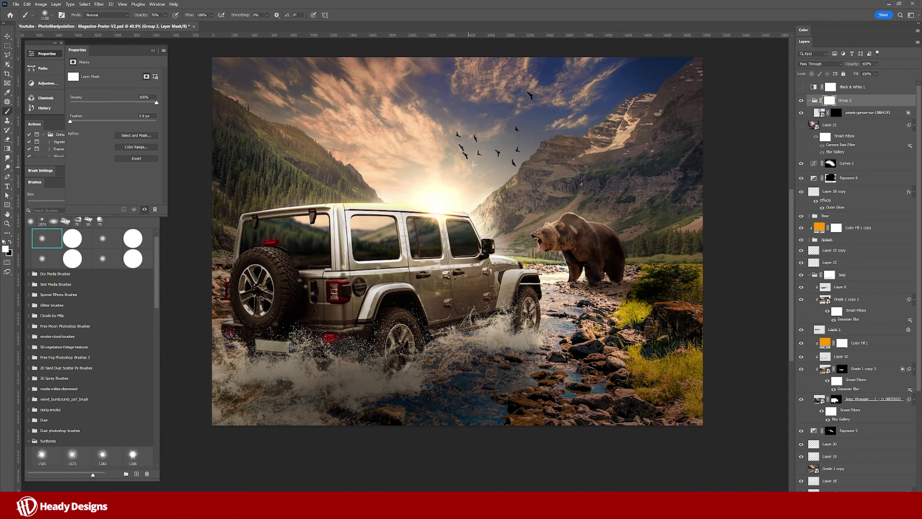
click(874, 499)
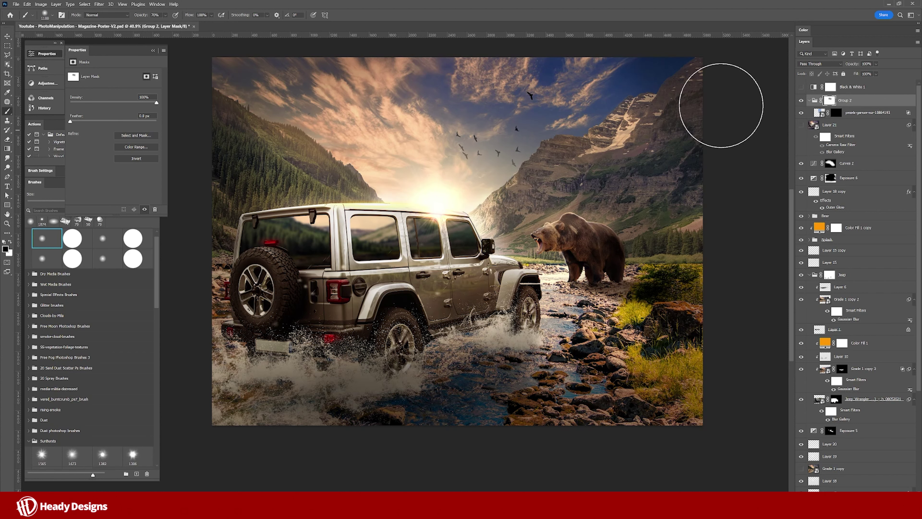
key(t)
click(363, 132)
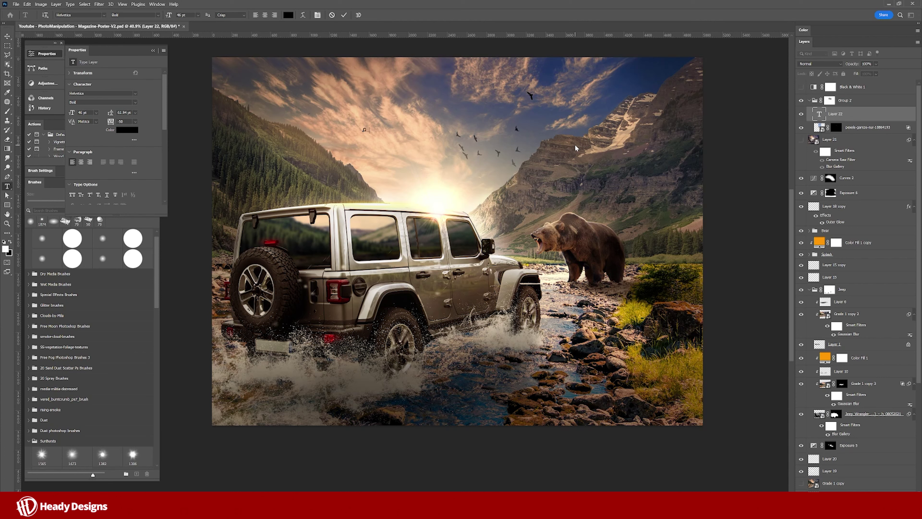
text(GREAT)
Enlarge the GREAT text across the top and move it to the poster centre
key(ctrl+t)
drag(378, 129, 566, 123)
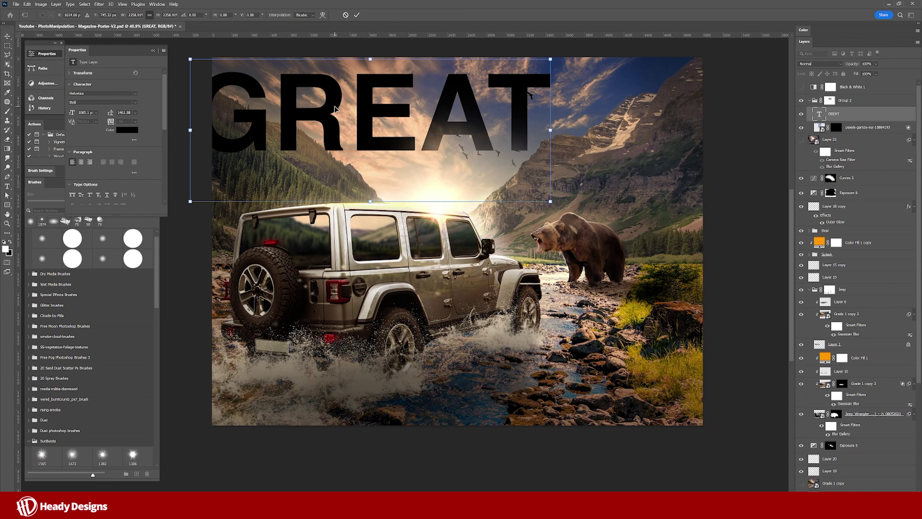
key(Return)
drag(335, 109, 399, 170)
Stretch GREAT to full width, fill it white, and set it behind the Jeep and bear
key(ctrl+t)
drag(635, 174, 703, 203)
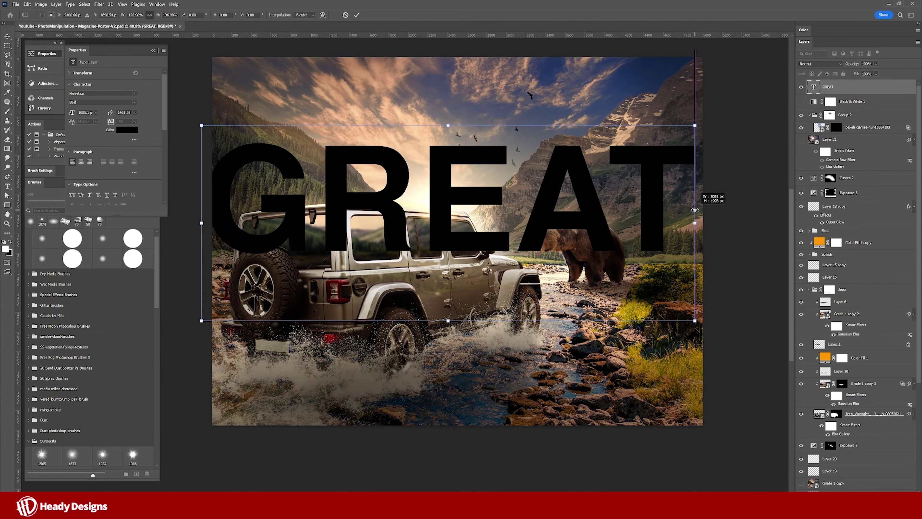
key(Return)
key(alt+BackSpace)
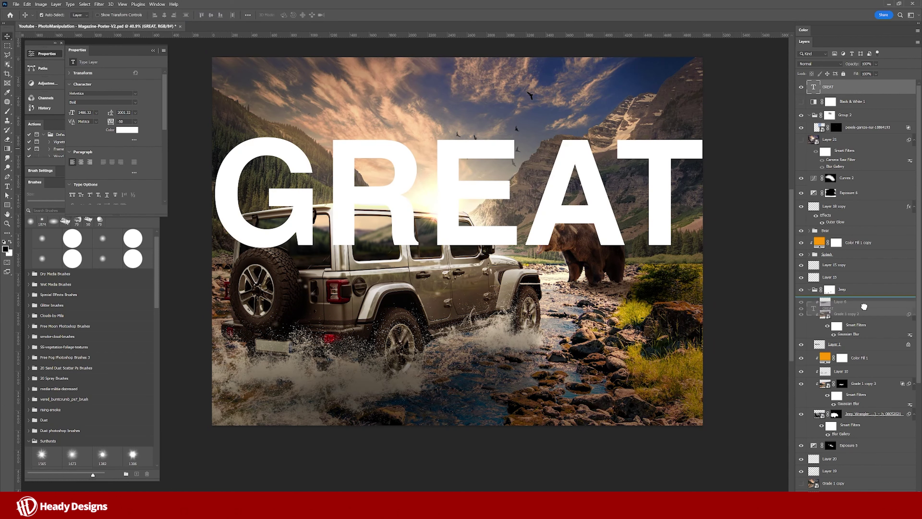
key(ctrl+t)
drag(628, 208, 628, 198)
key(Return)
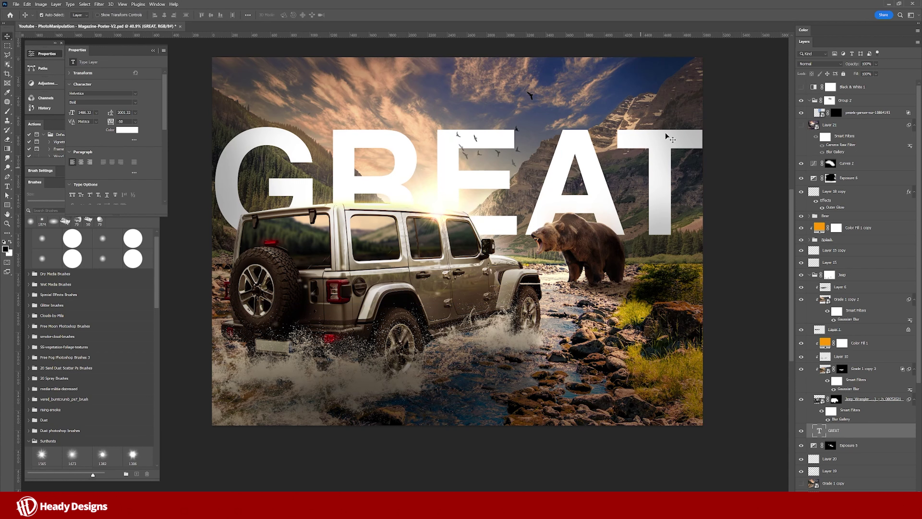
Shrink the birds group and reposition the flock above GREAT
click(854, 101)
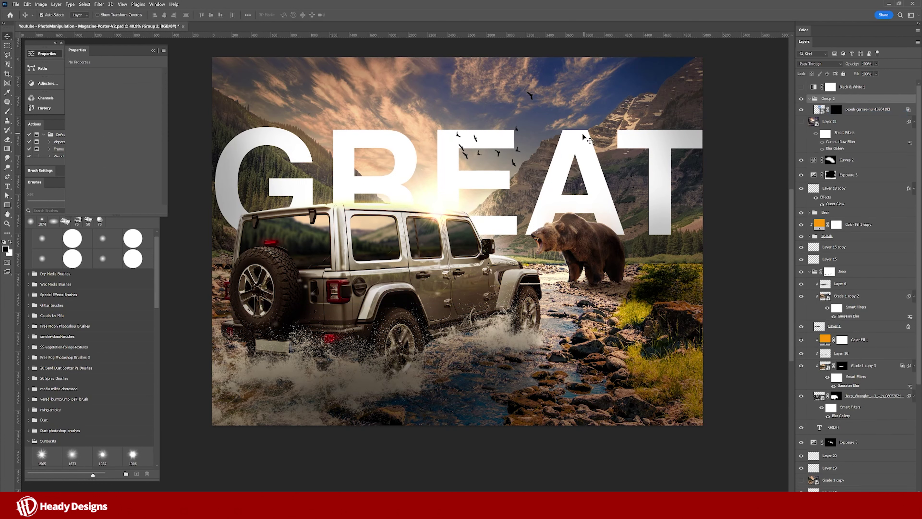
key(ctrl+t)
drag(522, 143, 535, 141)
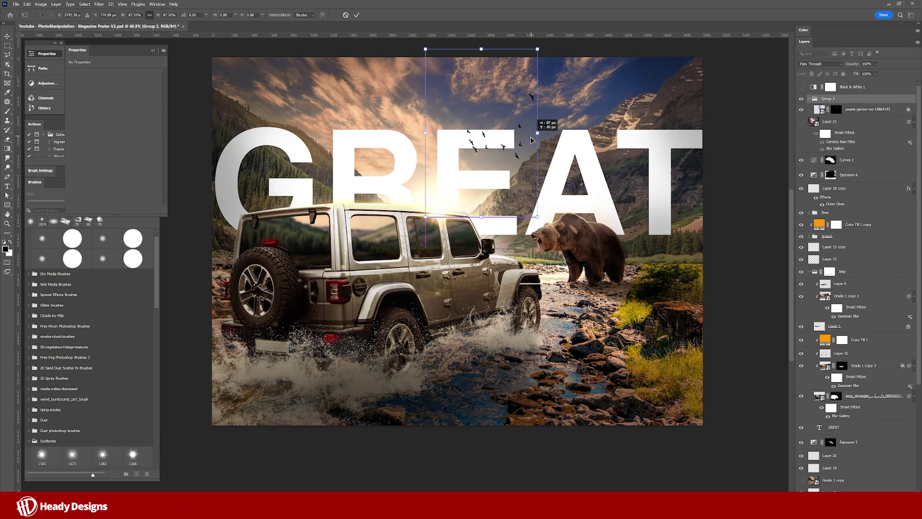
key(Return)
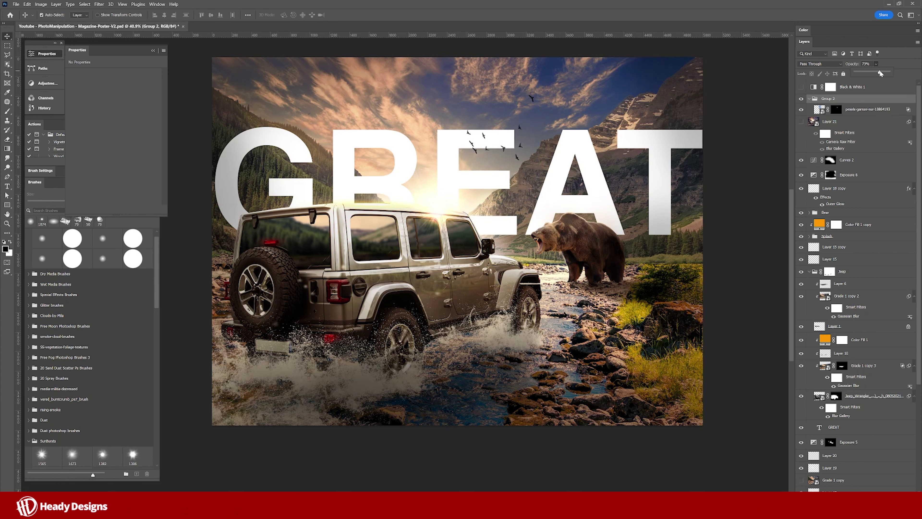
Add THE above GREAT and ESCAPE below it, then stamp all visible layers
key(t)
click(326, 88)
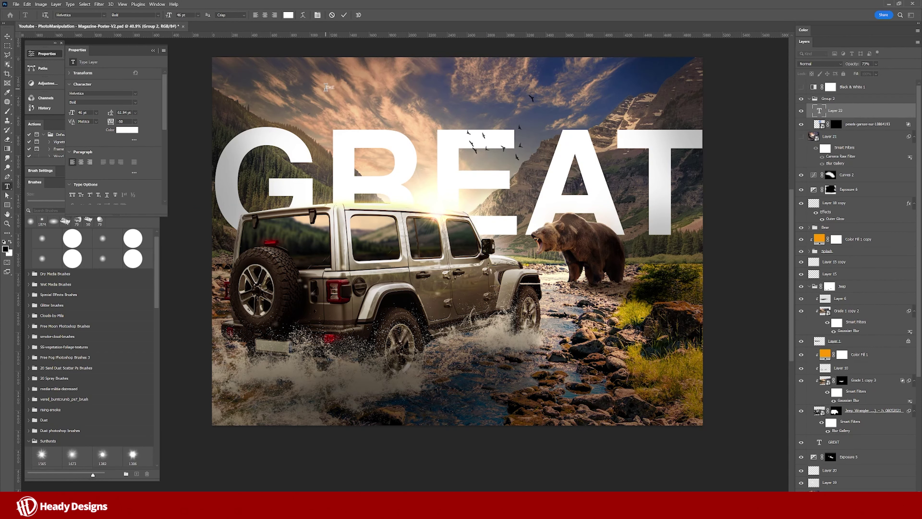
text(THE)
mouse_move(335, 91)
mouse_down()
mouse_move(345, 93)
mouse_move(268, 125)
mouse_move(617, 324)
mouse_move(663, 254)
mouse_up()
text(THE)
key(ctrl+Return)
key(v)
double_click(614, 315)
text(ESCAPE)
key(ctrl+Return)
key(v)
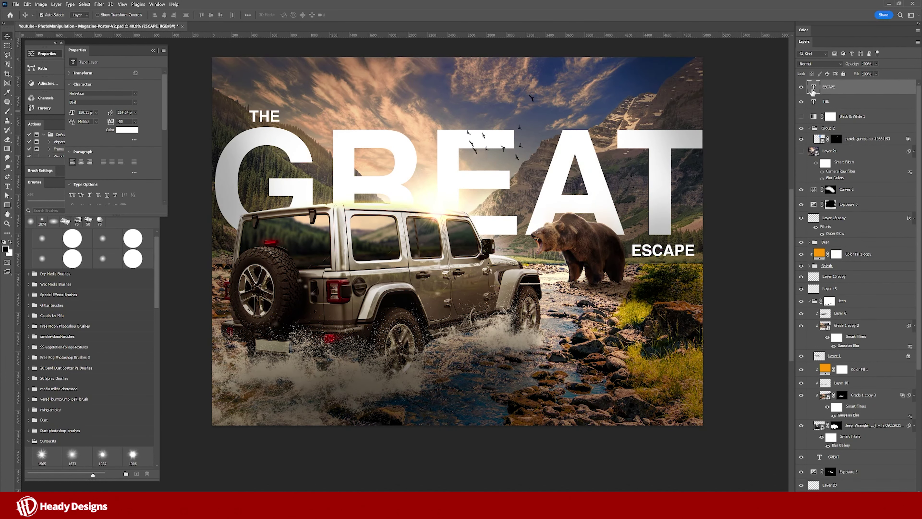
key(ctrl+shift+alt+e)
Convert the stamped layer to a smart object, then view the poster full-screen with panels hidden
right_click(850, 86)
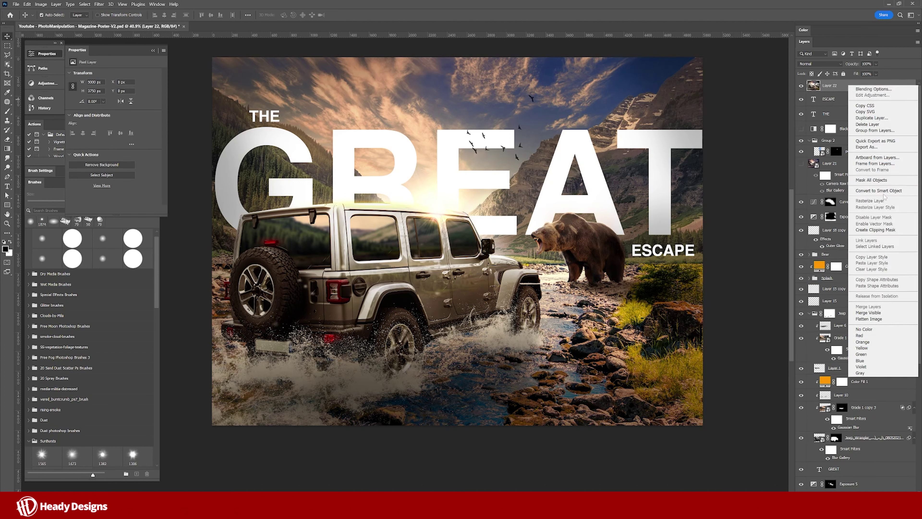
click(871, 197)
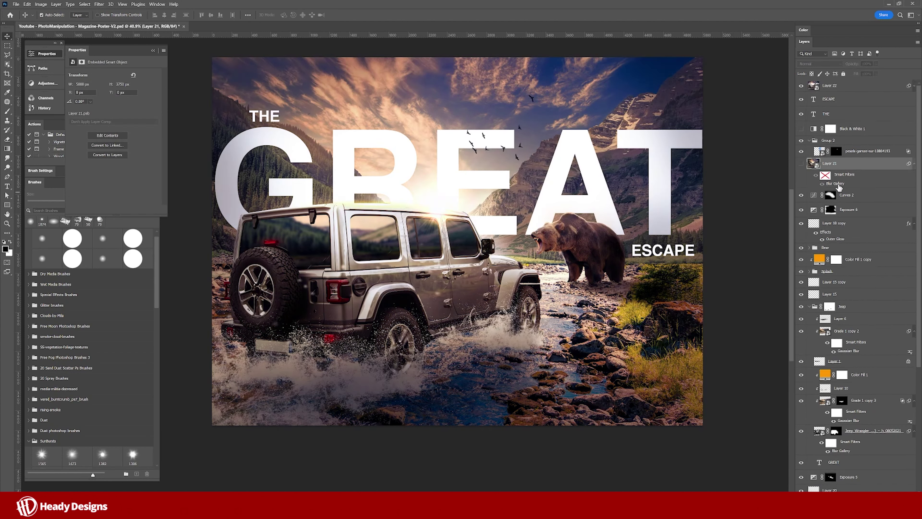
key(z)
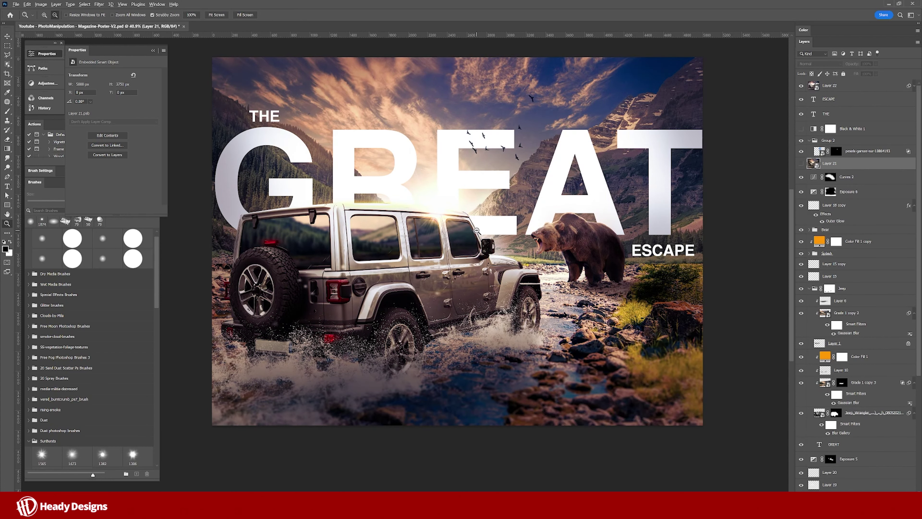
scroll(723, 206, down, 1)
key(v)
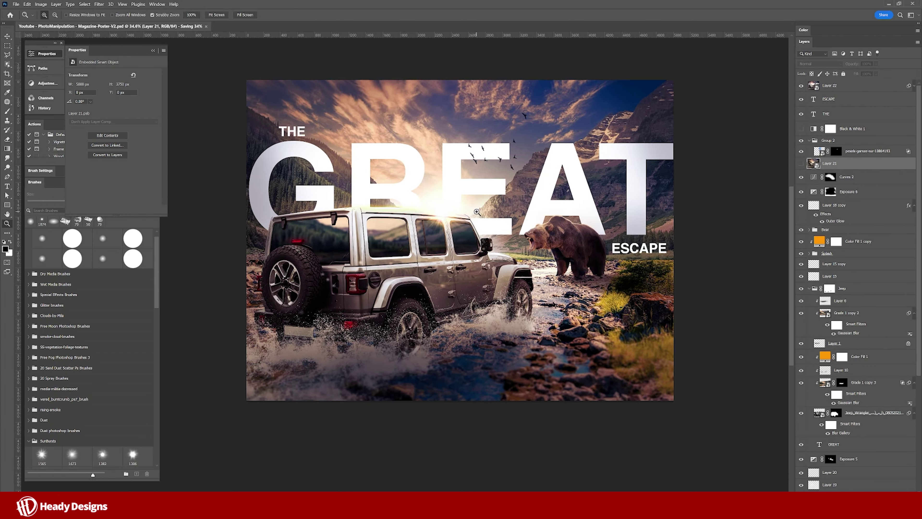
scroll(486, 168, up, 3)
scroll(496, 193, up, 1)
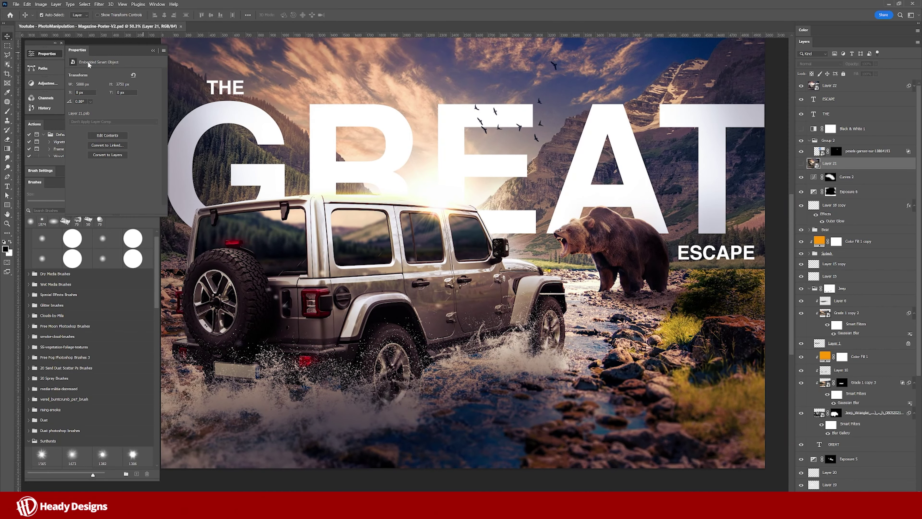
key(Tab)
key(ctrl+shift+alt+e)
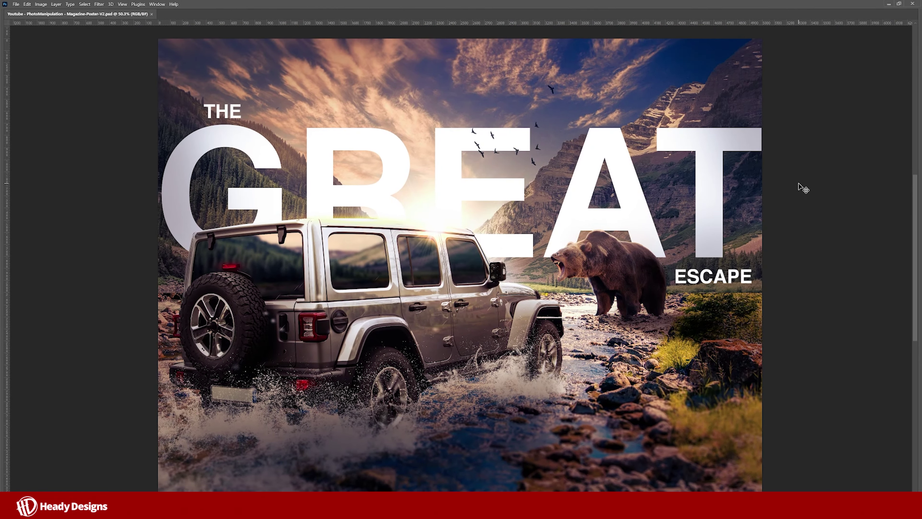